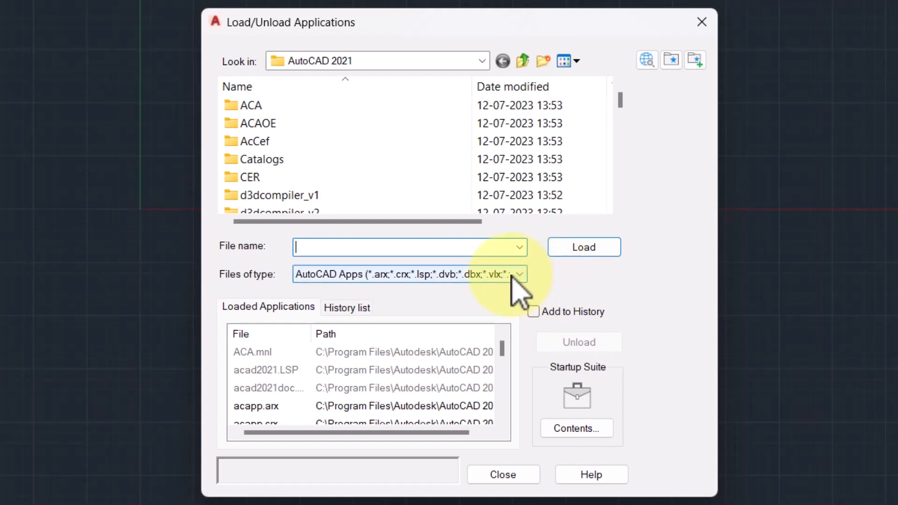
Review the file types that can be loaded, pick the AcDgnUI application file, and close the application loader.
left_click(519, 275)
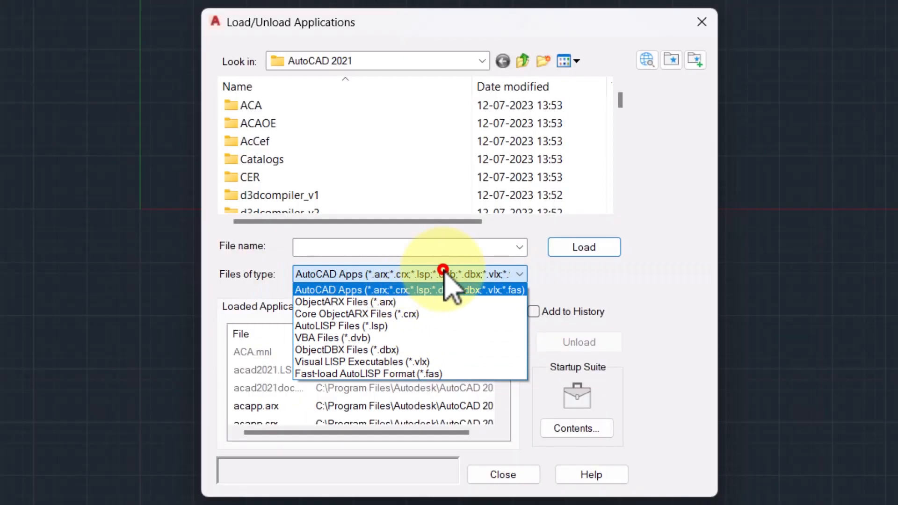
left_click(445, 276)
left_click(274, 406)
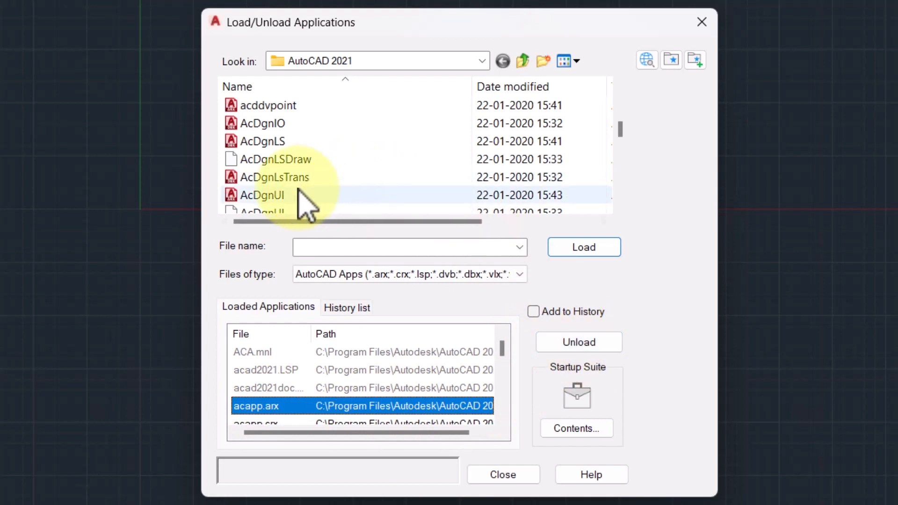
left_click(280, 194)
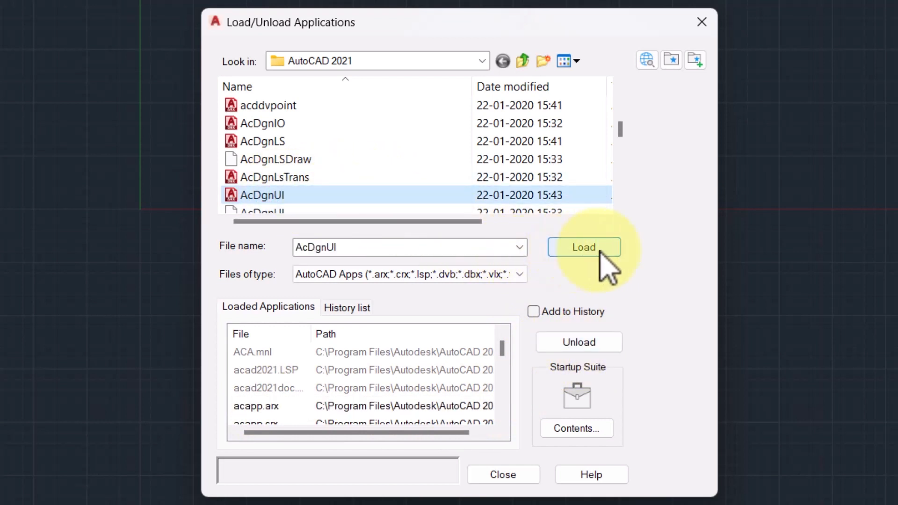
left_click(701, 22)
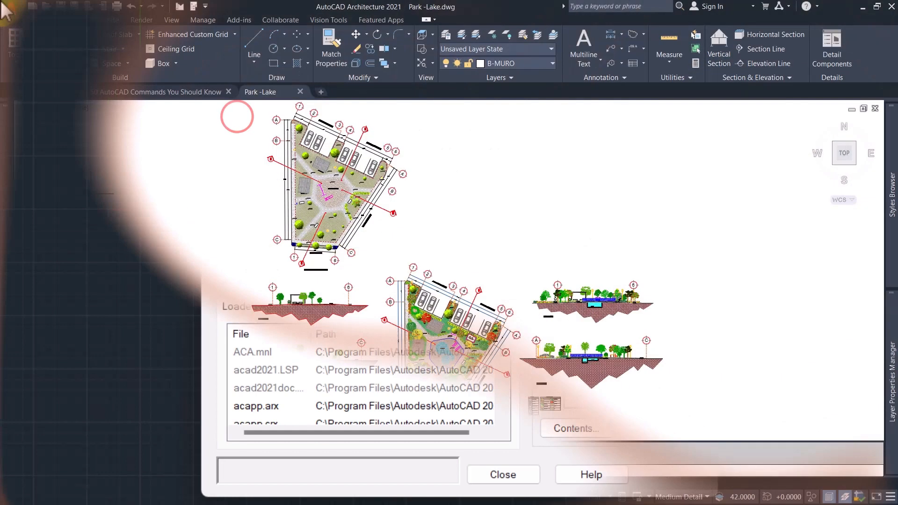
Select the outline bordering the parking bays on the coloured park plan to inspect its extent, and clear the selection.
left_click(114, 220)
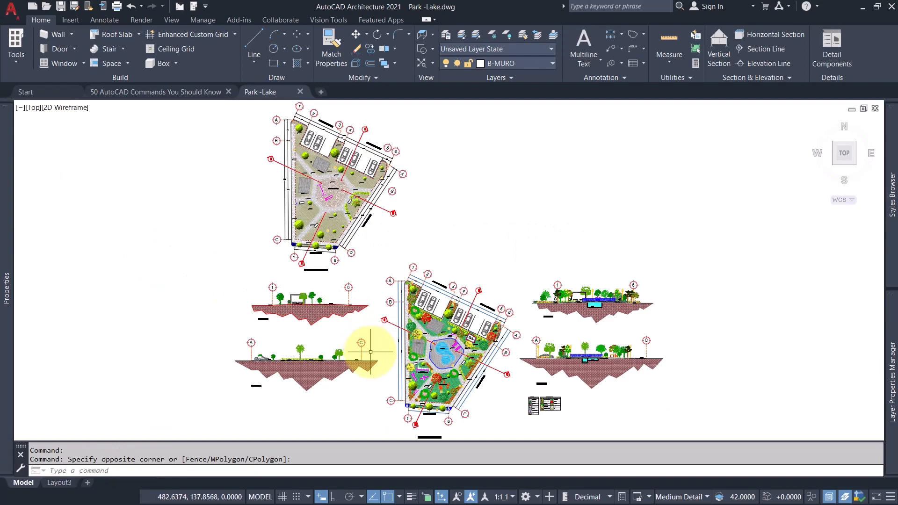
scroll(371, 352, "up", 4)
middle_click_drag(321, 312, 289, 308)
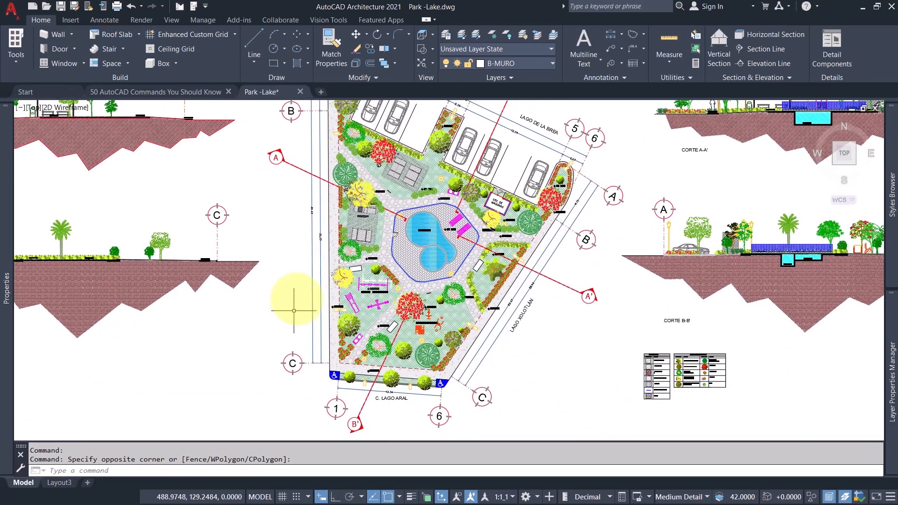
middle_click_drag(293, 265, 289, 311)
scroll(360, 122, "up", 9)
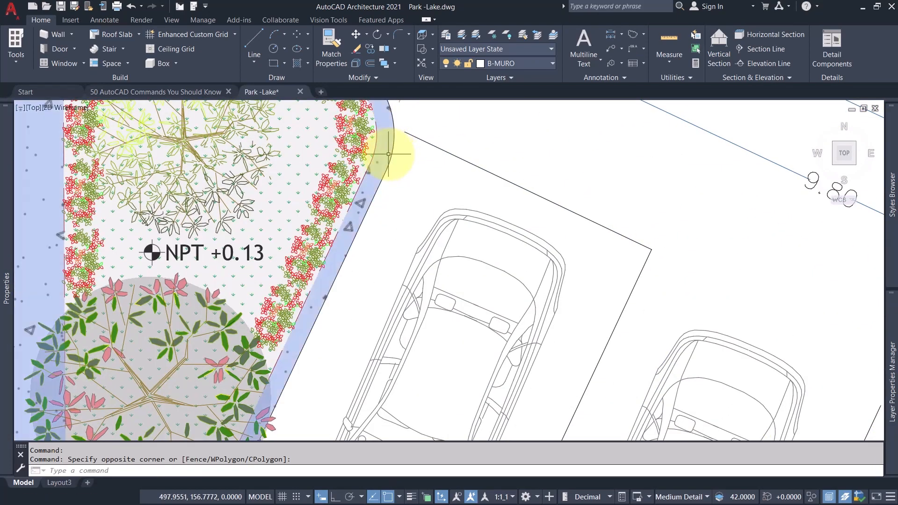
left_click(391, 151)
scroll(411, 178, "down", 9)
mouse_move(462, 290)
middle_mouse_down()
mouse_move(387, 228)
mouse_move(391, 217)
middle_mouse_up()
scroll(373, 151, "up", 10)
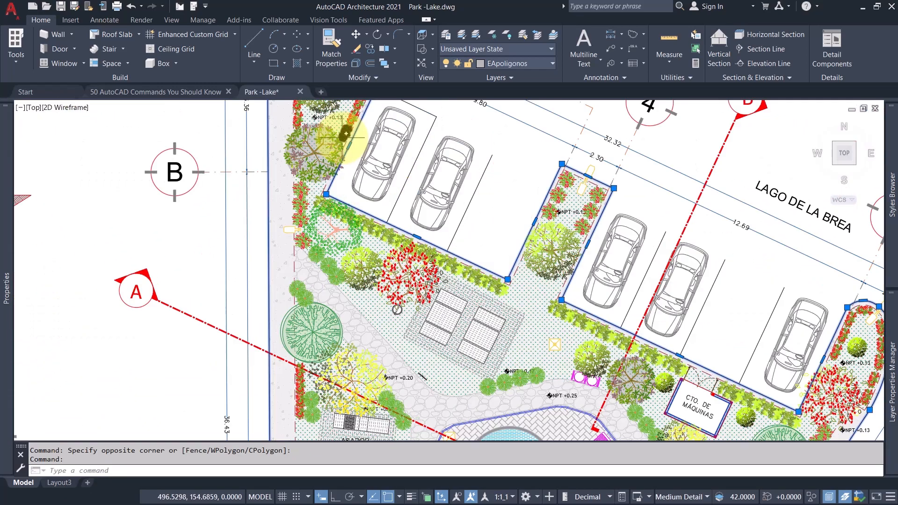
scroll(381, 279, "down", 10)
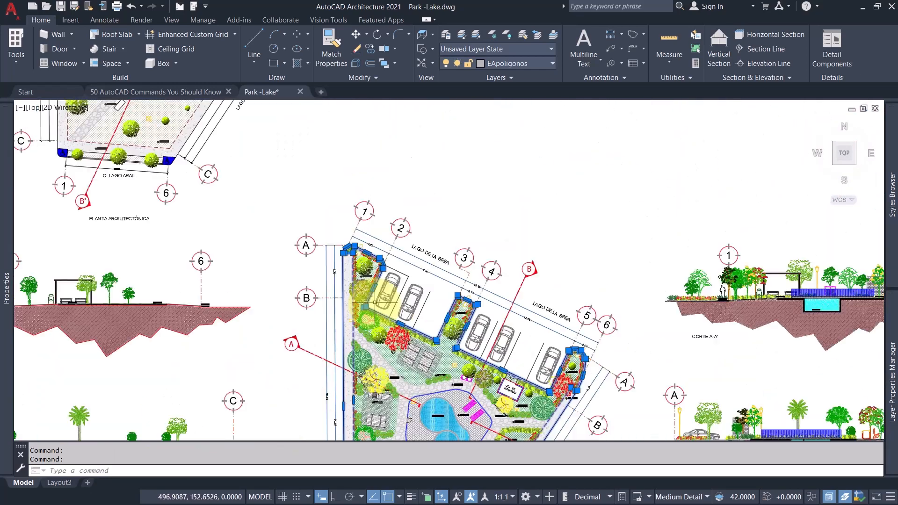
key("Escape")
middle_click_drag(348, 342, 347, 318)
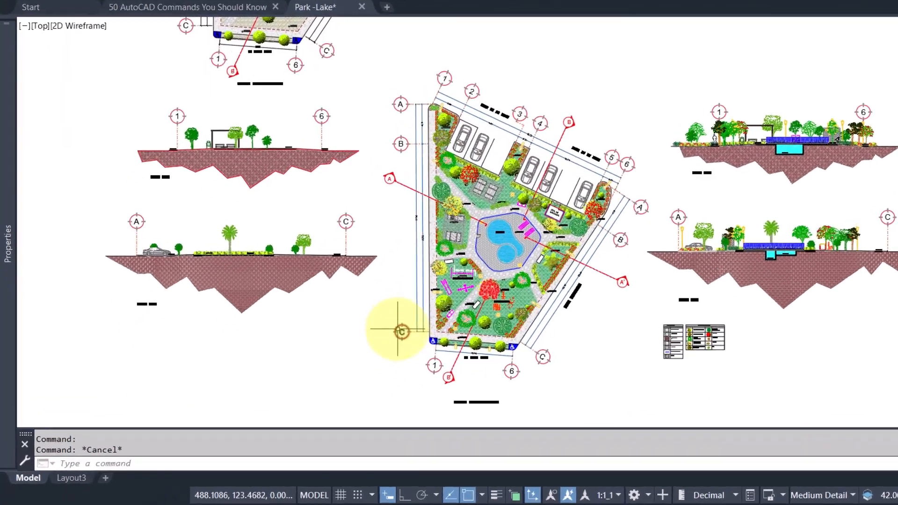
Measure the area and perimeter of the coloured park plan's outline beside the parking bays, using the AREA command's Object option.
type("AReA")
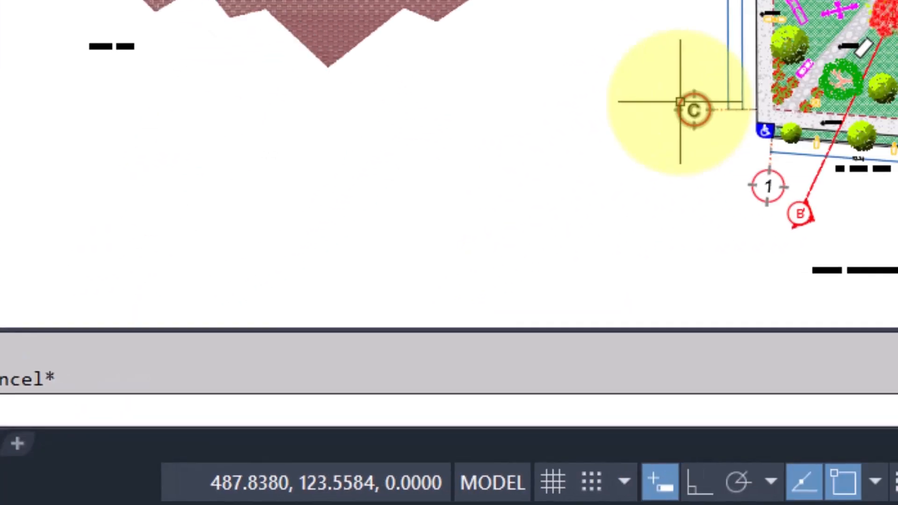
left_click(589, 327)
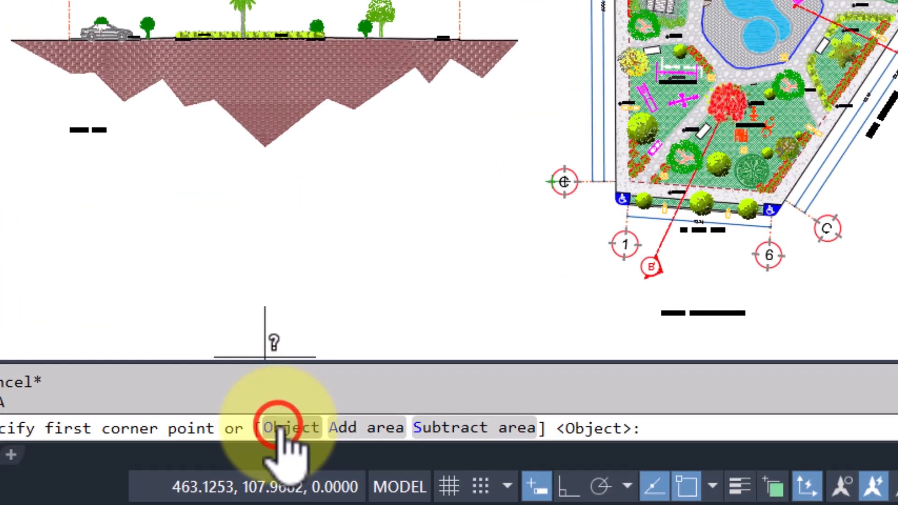
left_click(282, 427)
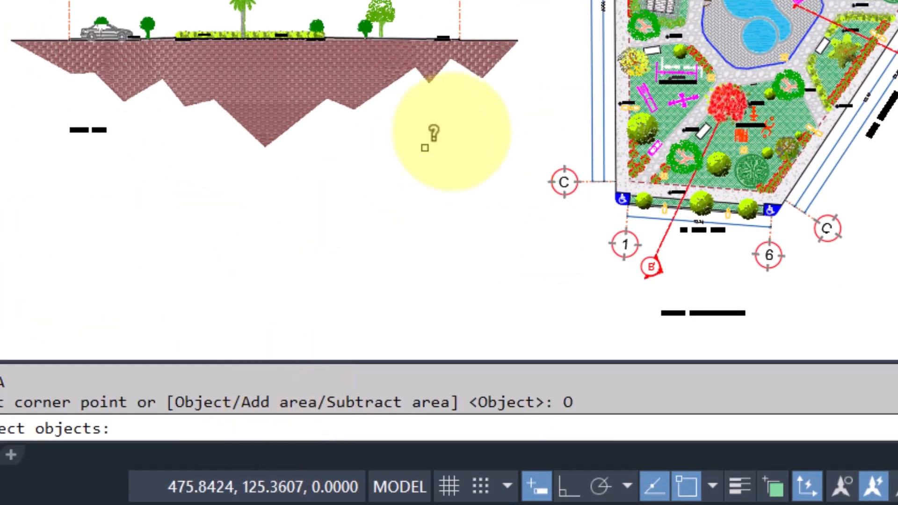
scroll(383, 166, "up", 5)
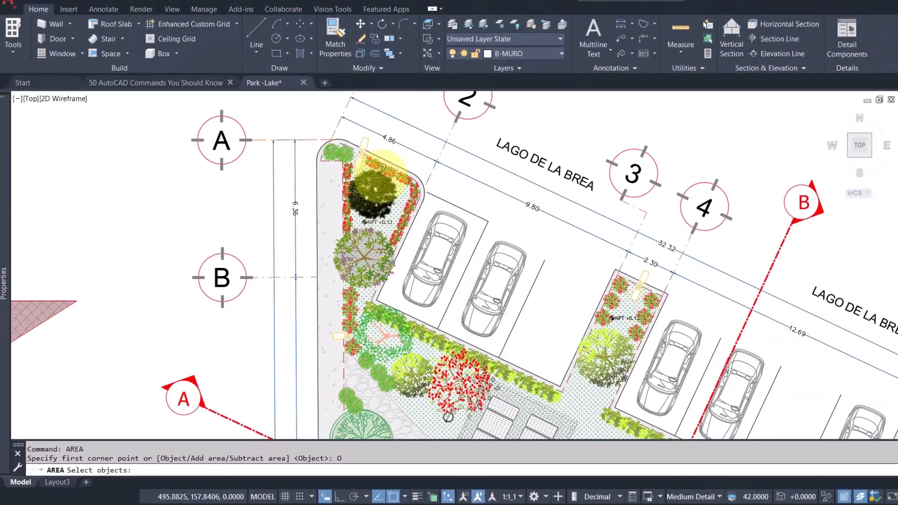
scroll(423, 205, "up", 6)
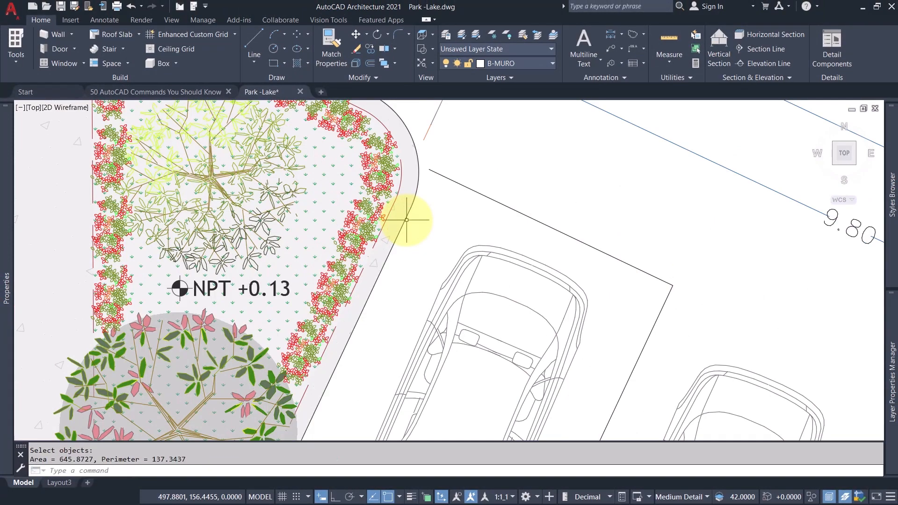
left_click(406, 219)
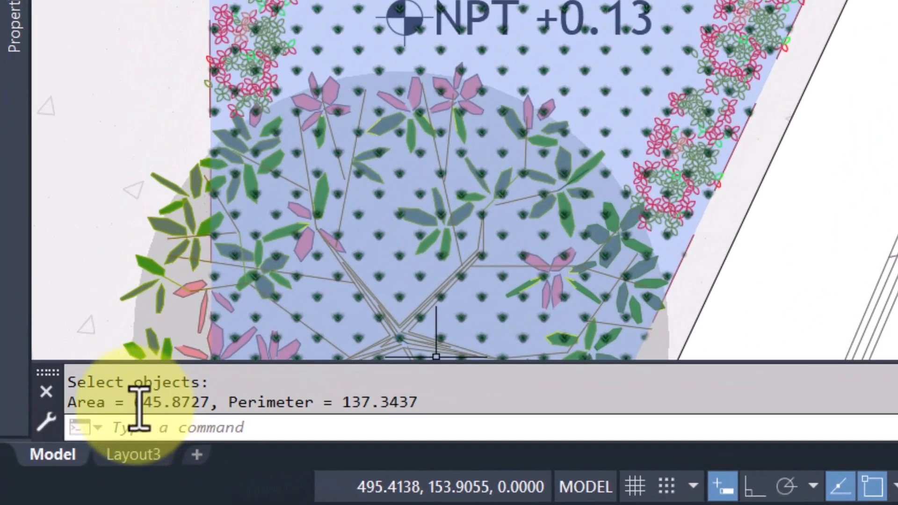
left_click_drag(70, 403, 480, 407)
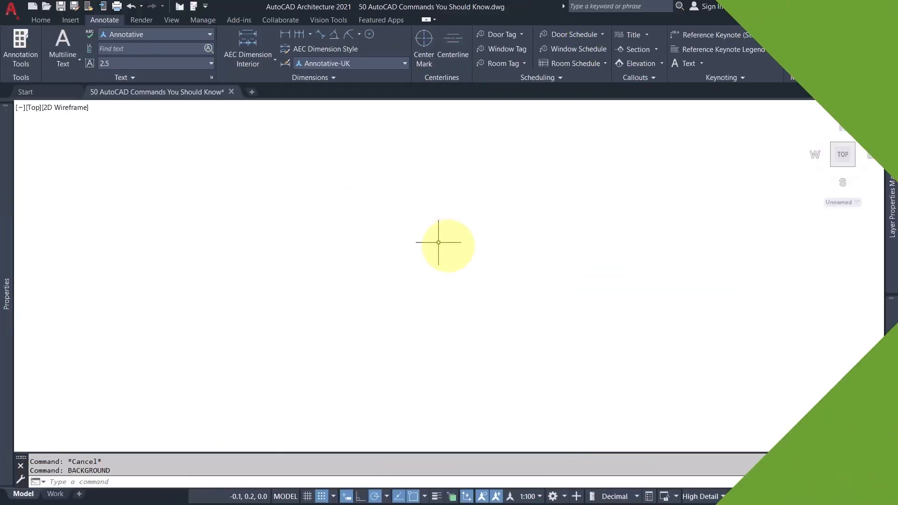
Set the drawing area's background to a solid light purple with the BACKGROUND command.
left_click(452, 268)
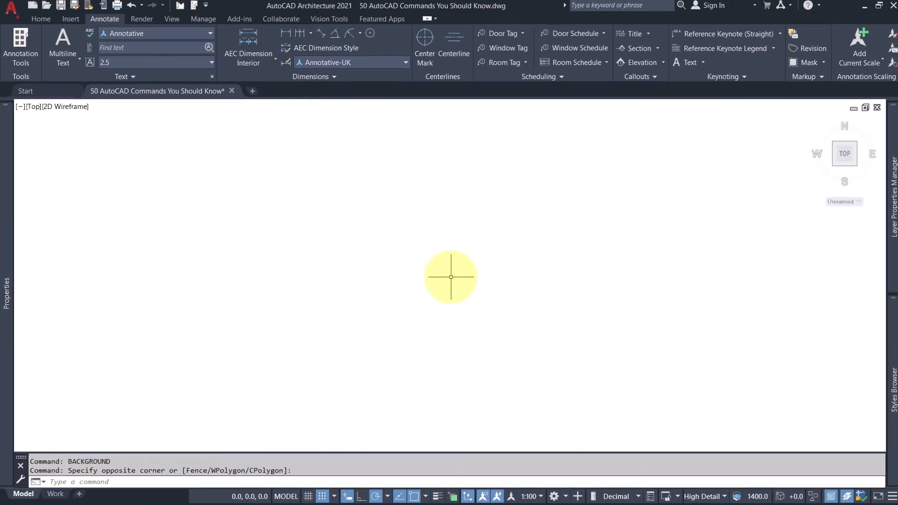
type("back")
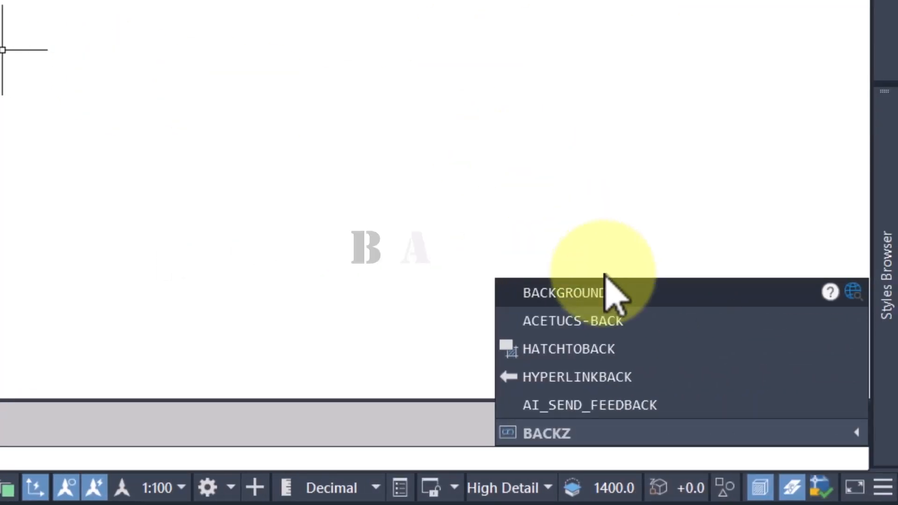
left_click(757, 290)
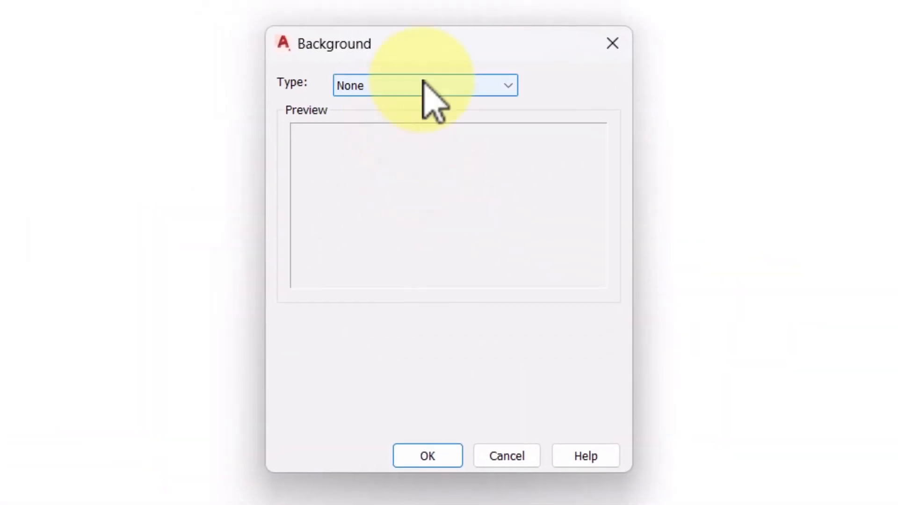
left_click(424, 85)
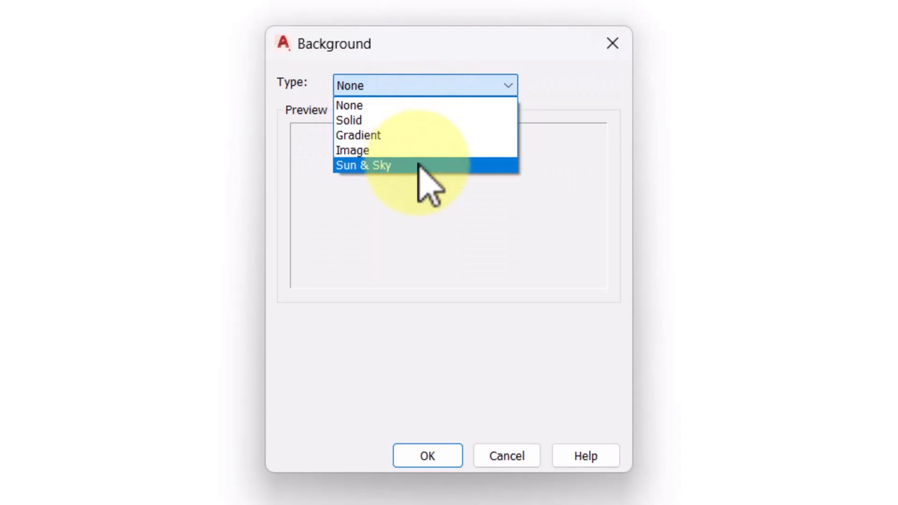
left_click(417, 122)
left_click(446, 393)
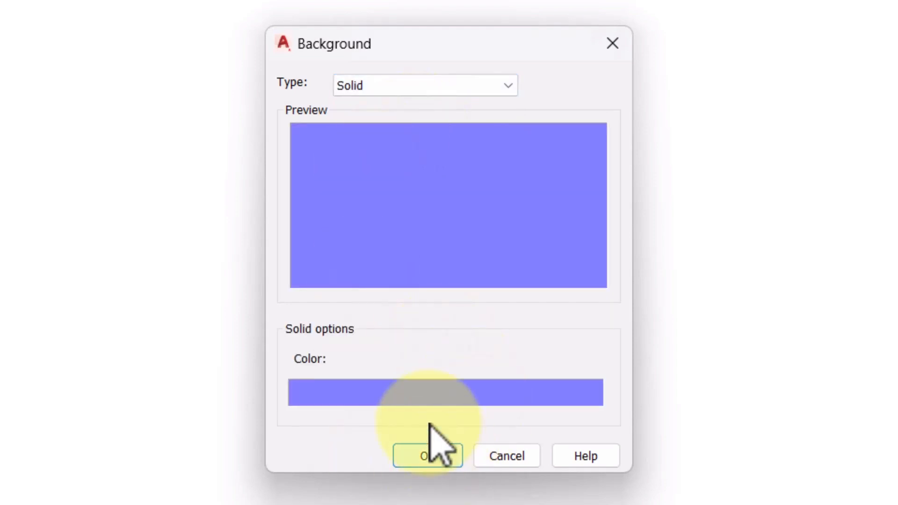
left_click(344, 226)
left_click(403, 241)
left_click(421, 416)
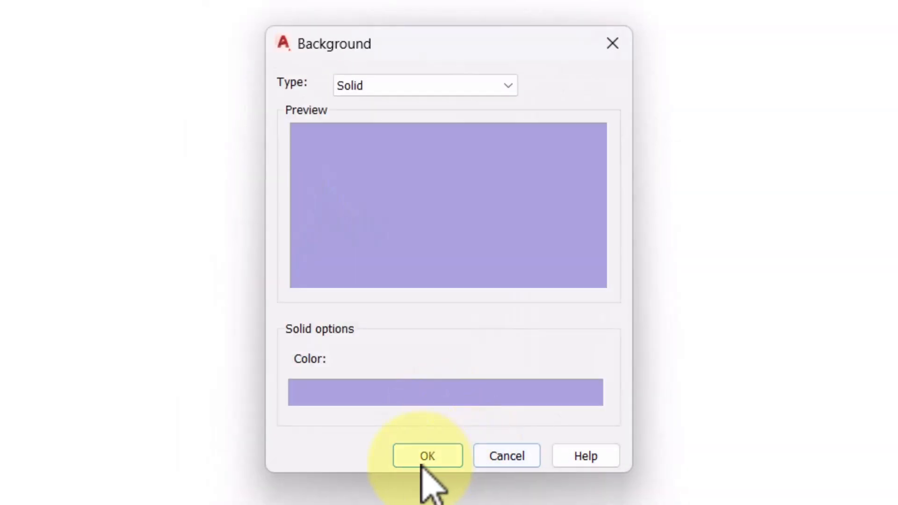
left_click(426, 458)
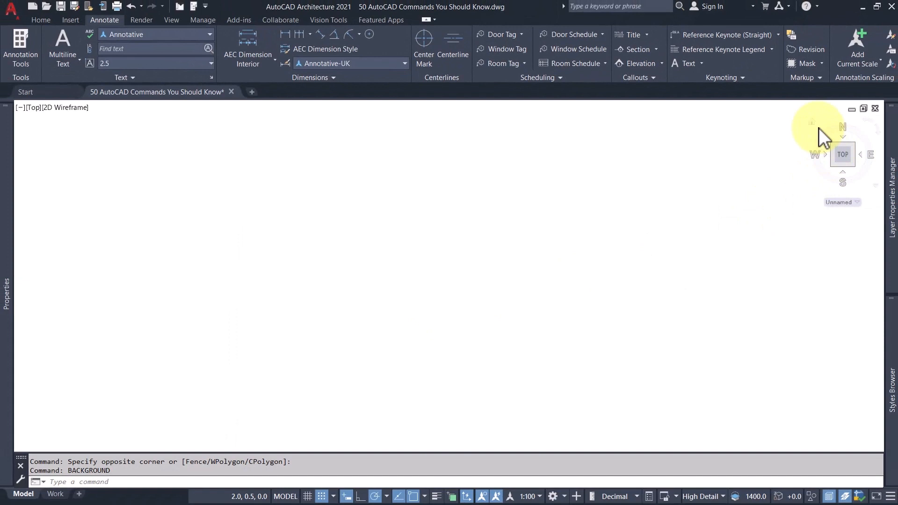
Return to the top view, set the BACKGROUND type to Image, and load the pexels-pixabay-235985 picture.
left_click(812, 123)
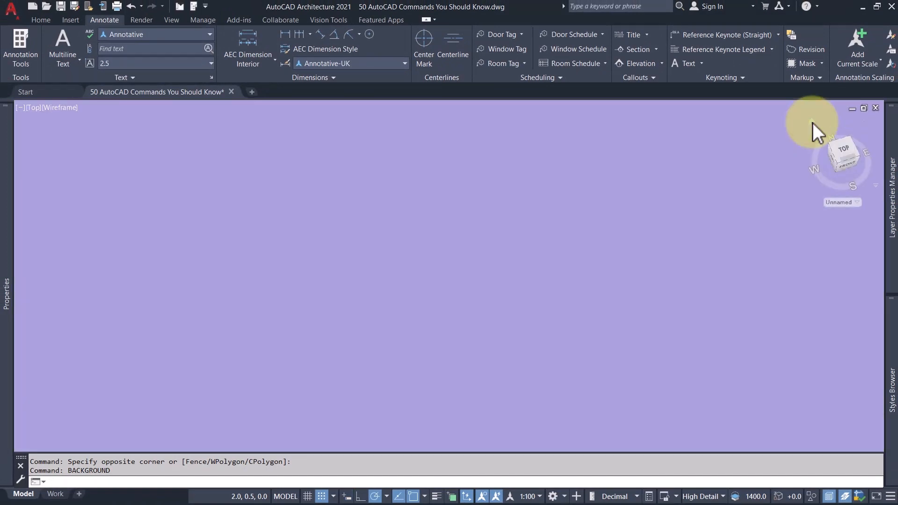
left_click(846, 145)
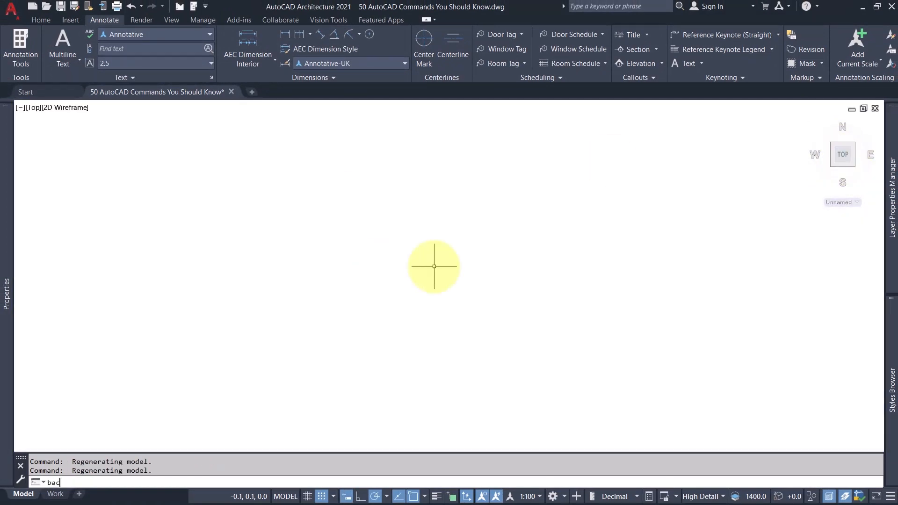
type("bac")
key("Return")
left_click(416, 171)
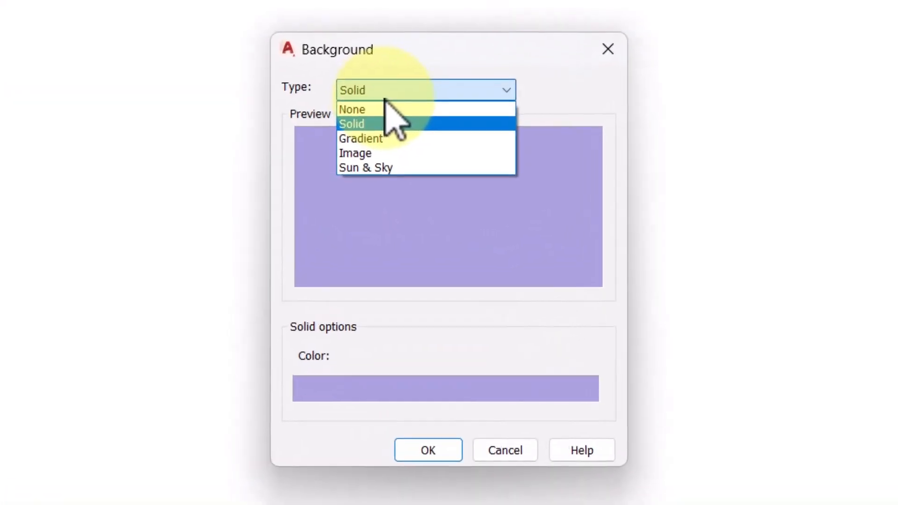
left_click(379, 151)
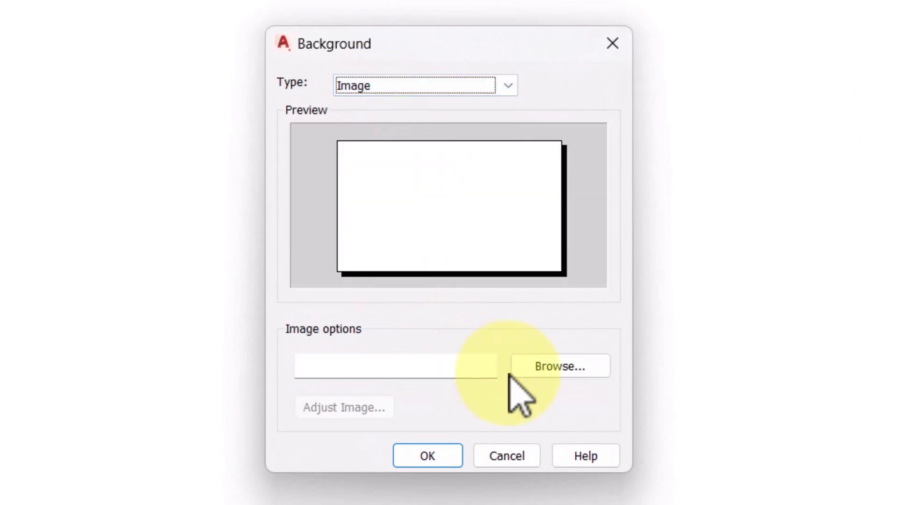
left_click(553, 369)
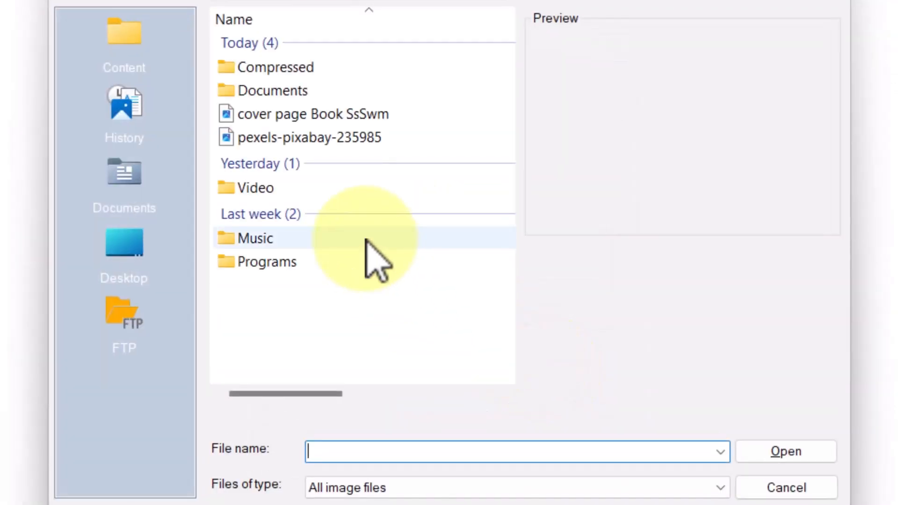
left_click(345, 139)
double_click(407, 140)
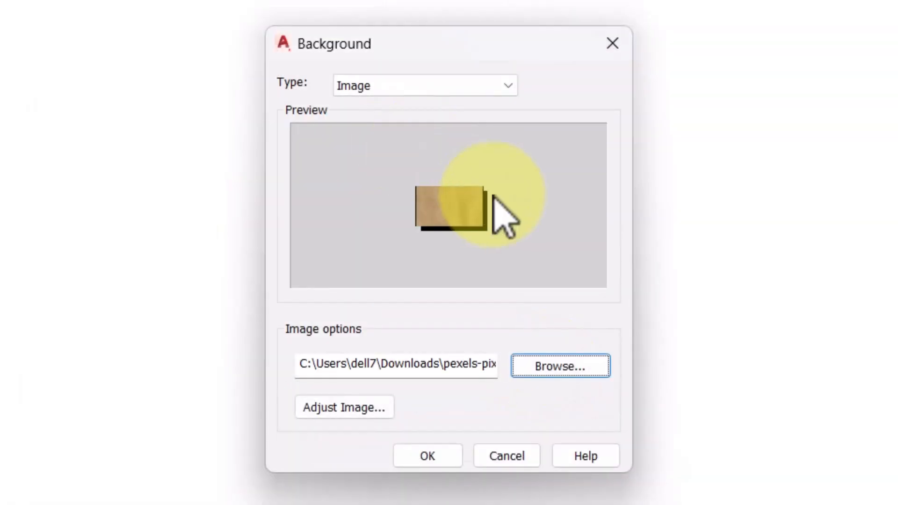
Accept the Center image position with the Scale adjustment option and apply the image background.
left_click(363, 410)
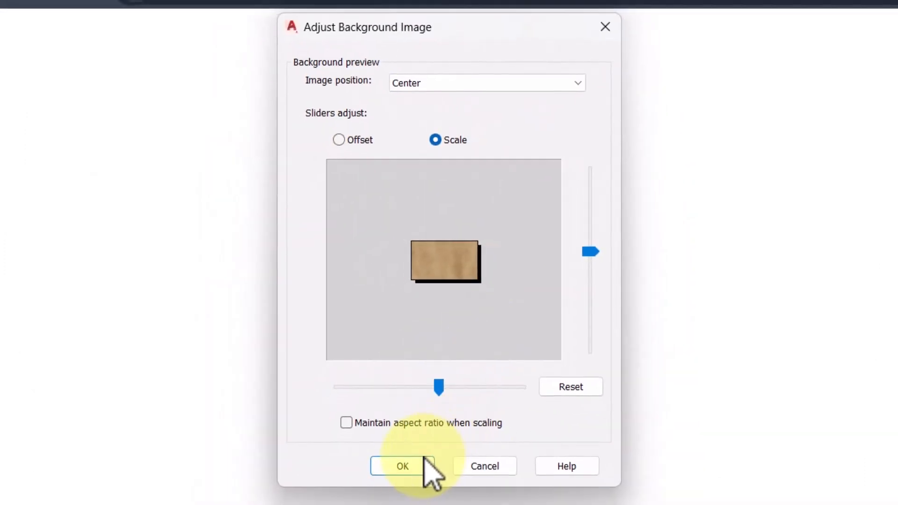
left_click(406, 463)
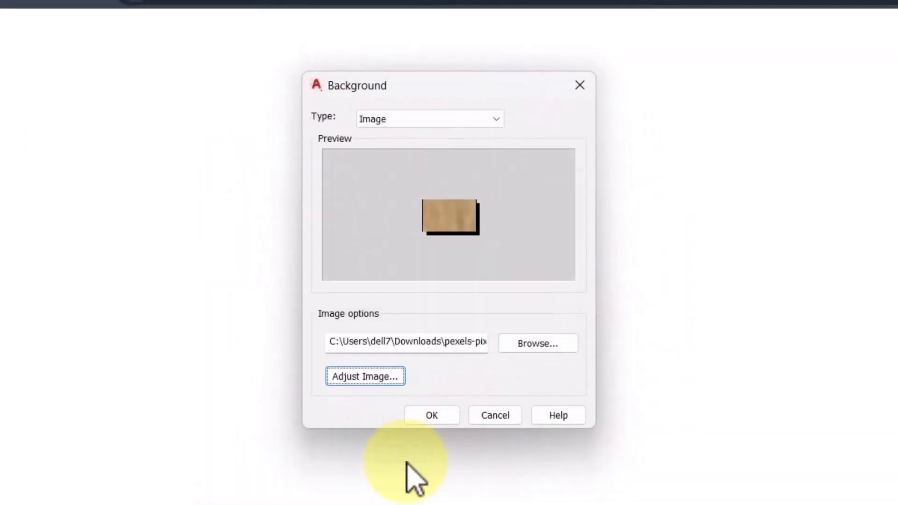
left_click(445, 415)
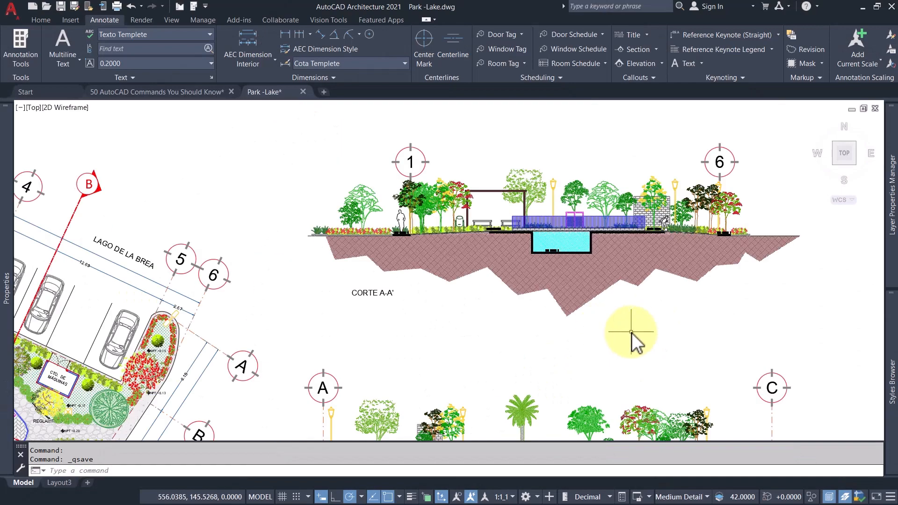
scroll(631, 332, "down", 6)
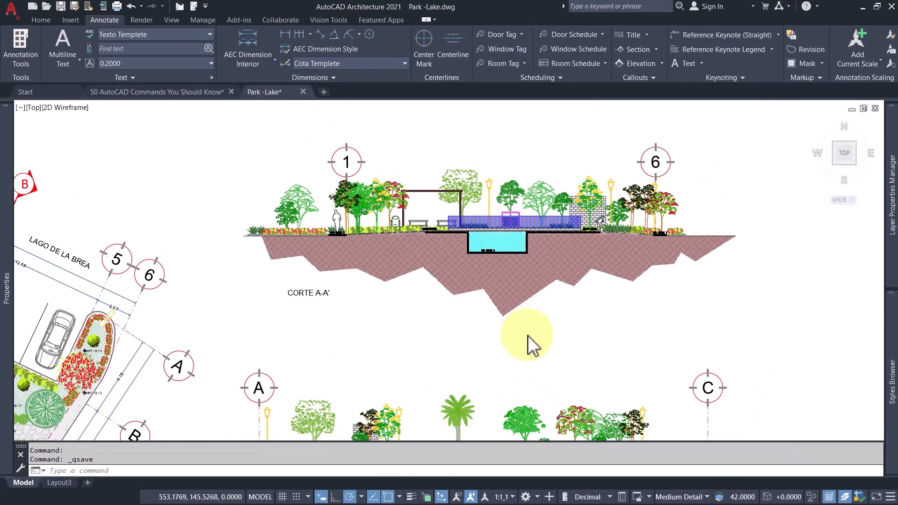
scroll(372, 280, "up", 5)
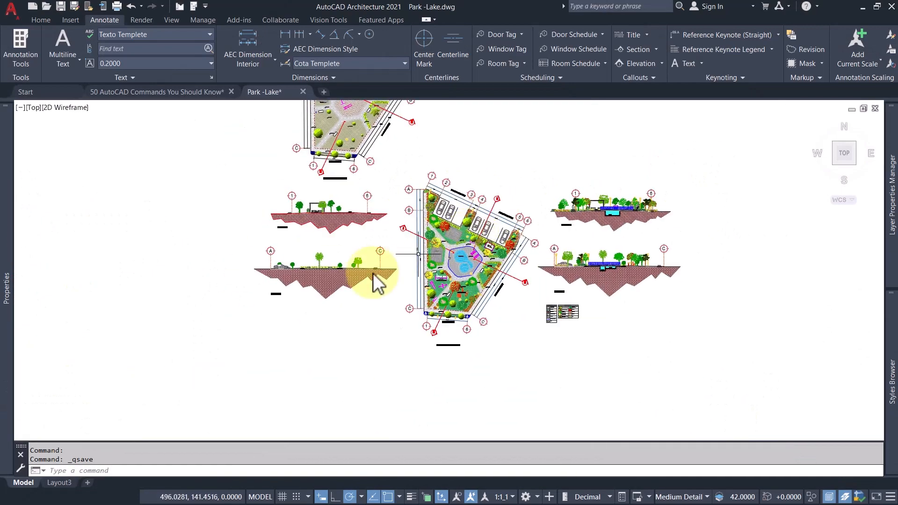
scroll(374, 296, "down", 3)
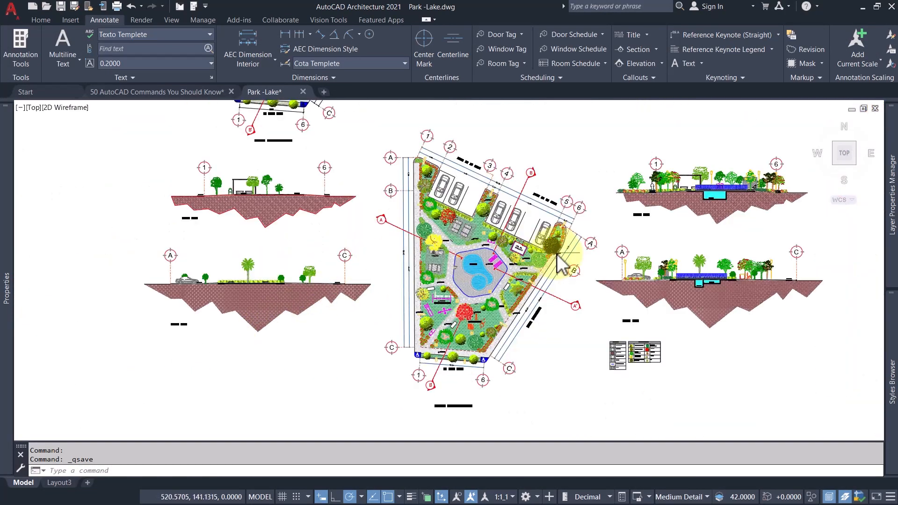
middle_click_drag(556, 254, 394, 312)
middle_click_drag(518, 297, 454, 296)
middle_click_drag(507, 289, 458, 278)
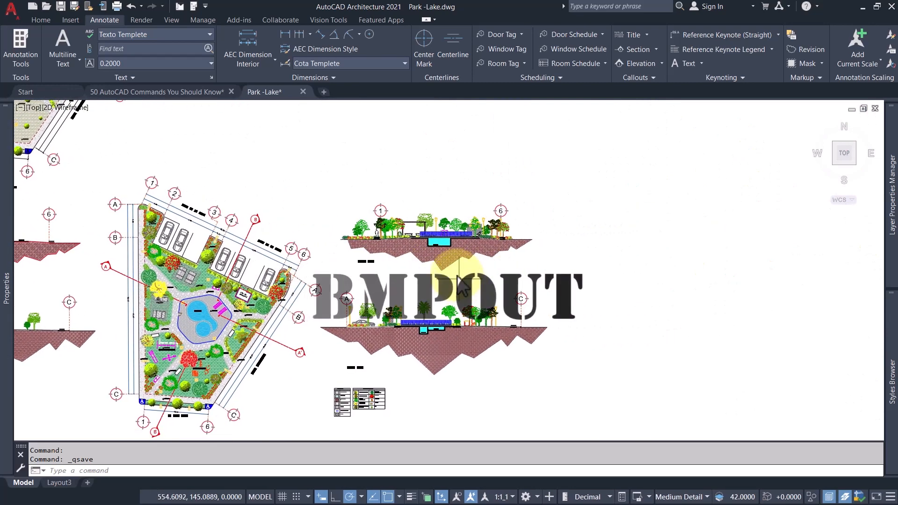
Export all objects of the coloured park's CORTE A-A' section with BMPOUT as Park -Lake-Section.bmp and view the saved image.
scroll(447, 260, "up", 2)
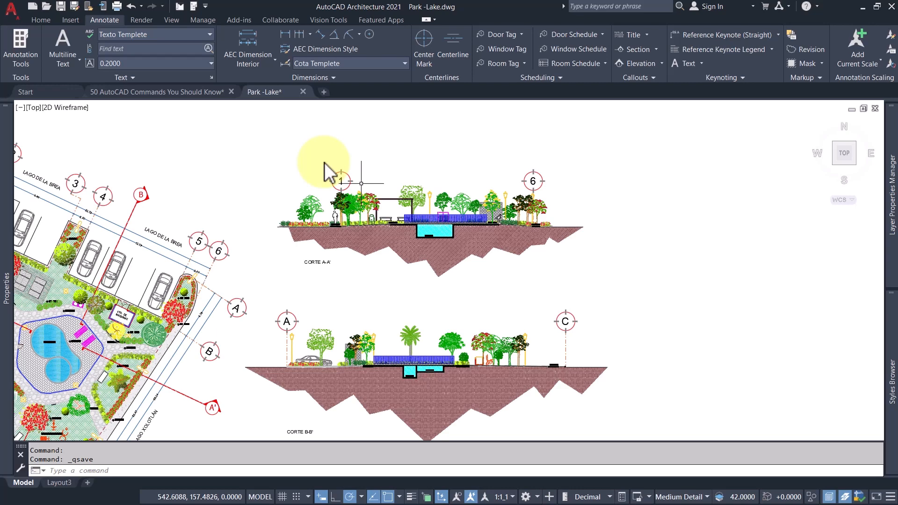
left_click(264, 130)
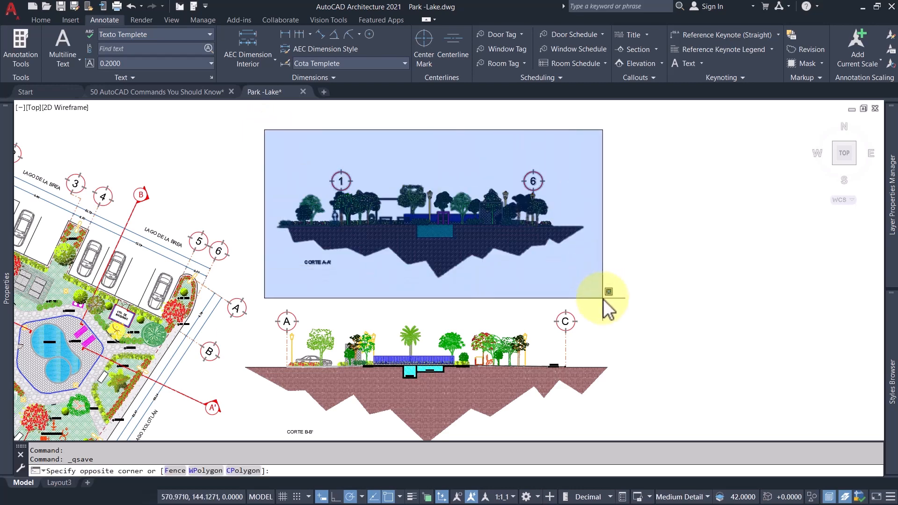
left_click(602, 298)
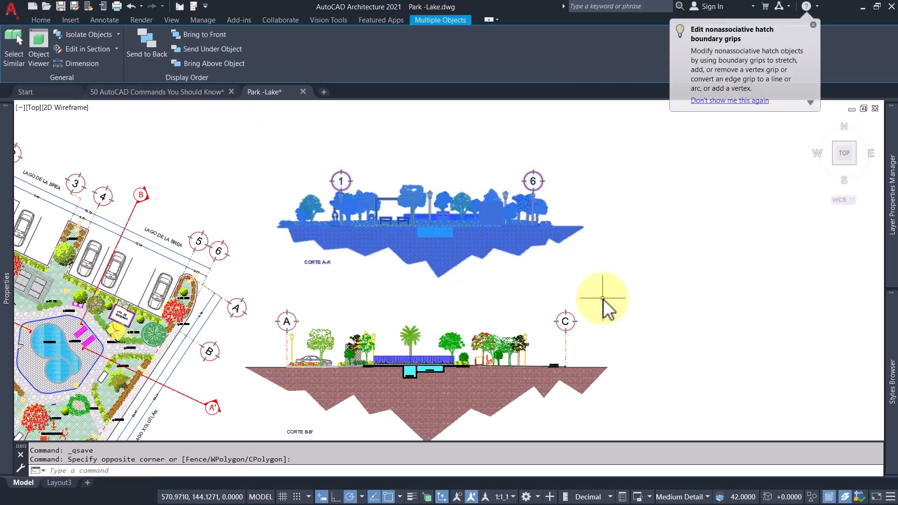
scroll(479, 283, "up", 5)
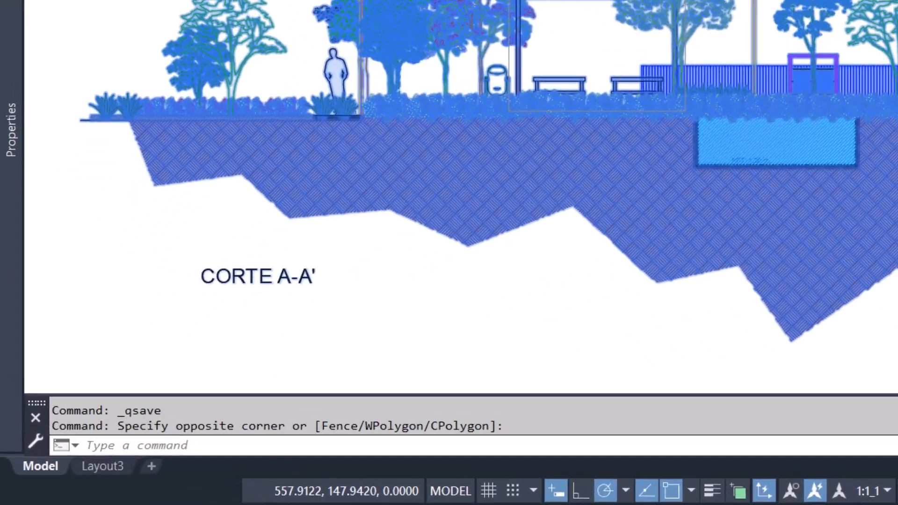
type("b")
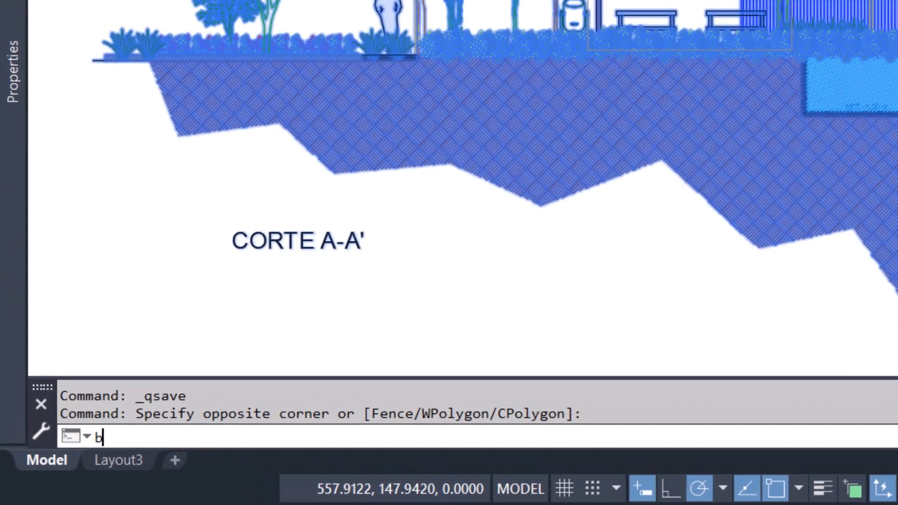
type("m")
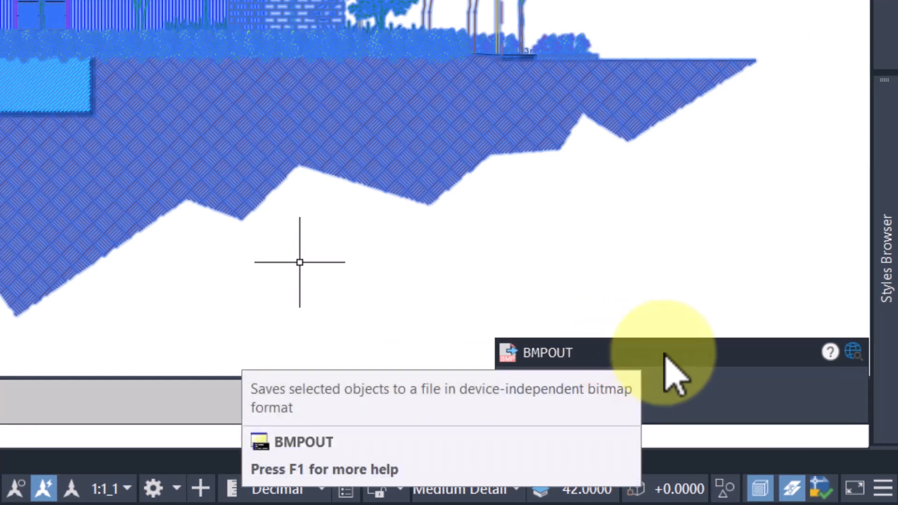
left_click(663, 354)
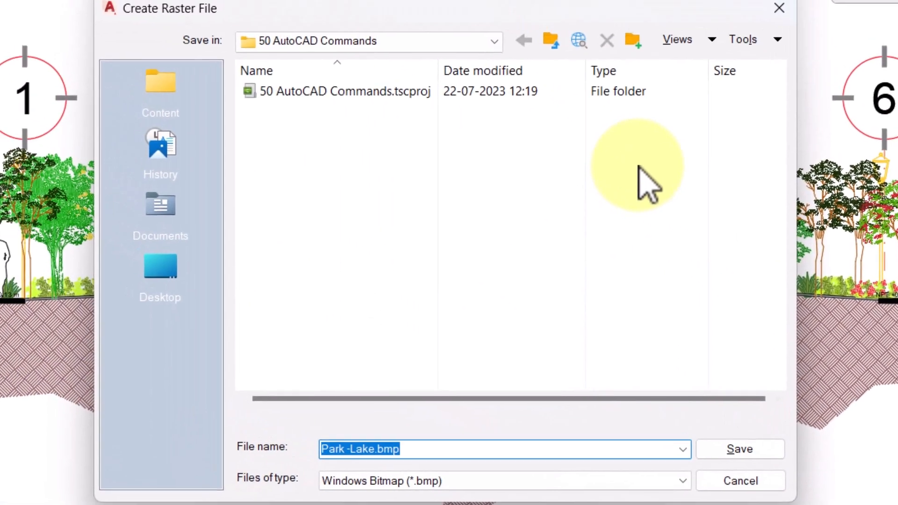
left_click(386, 454)
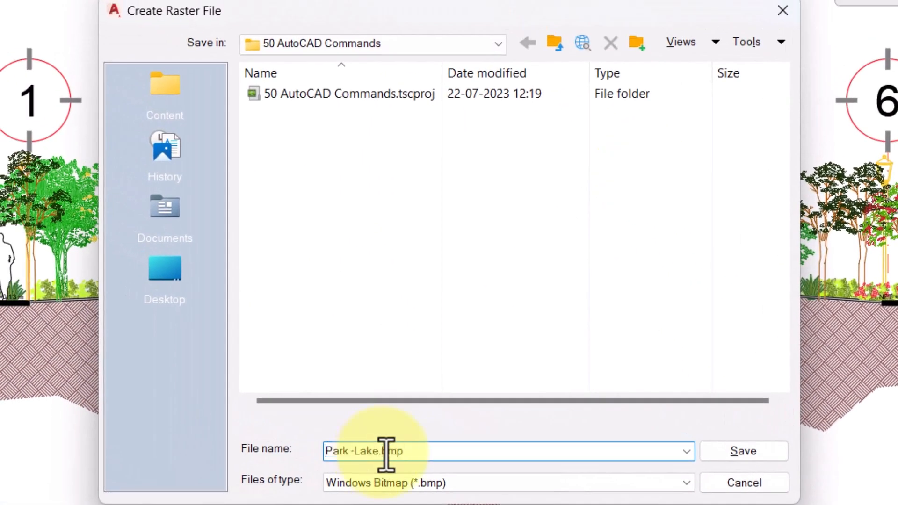
left_click(744, 452)
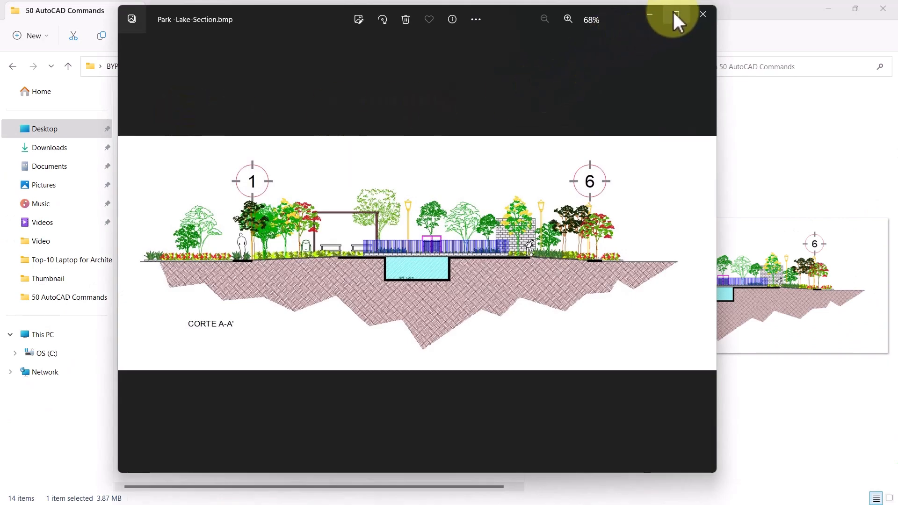
left_click(675, 15)
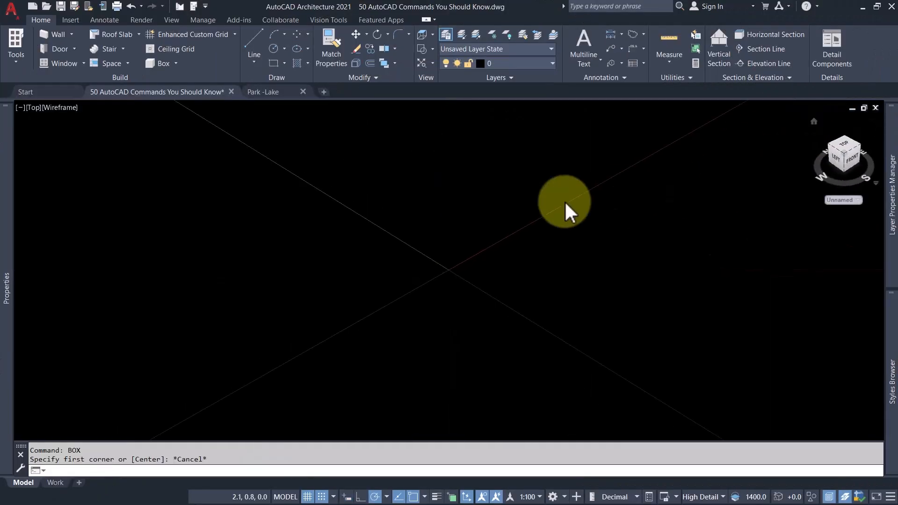
Draw a solid BOX from the origin with a base about 5 by 2.9 units and a height about 40, and undo it.
type("ox")
key("Return")
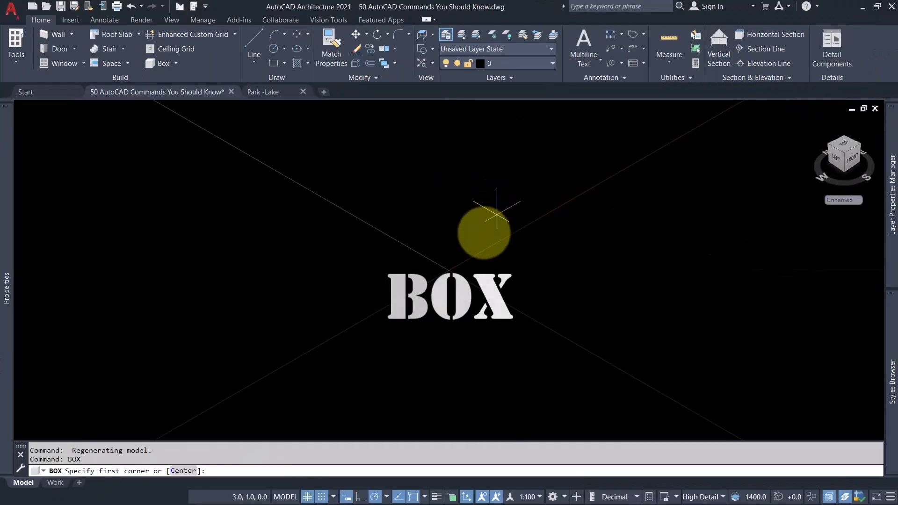
left_click(449, 270)
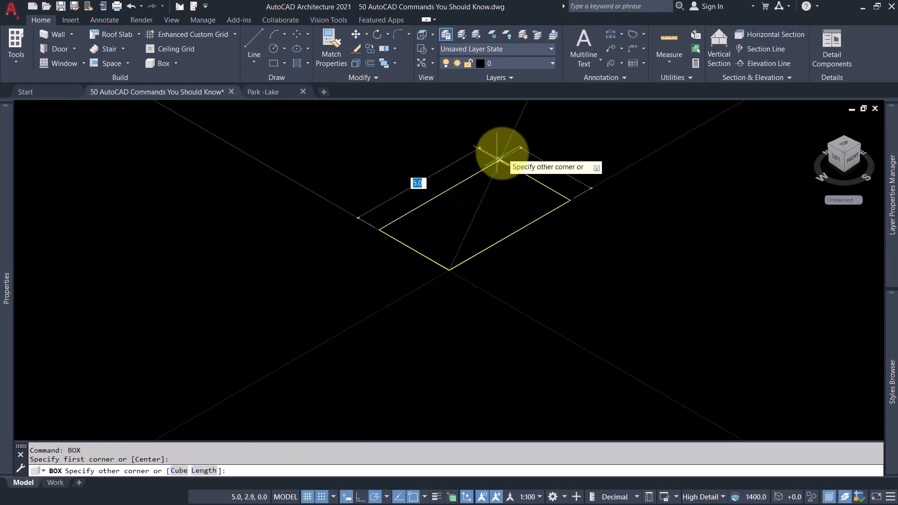
left_click(499, 160)
scroll(436, 262, "down", 8)
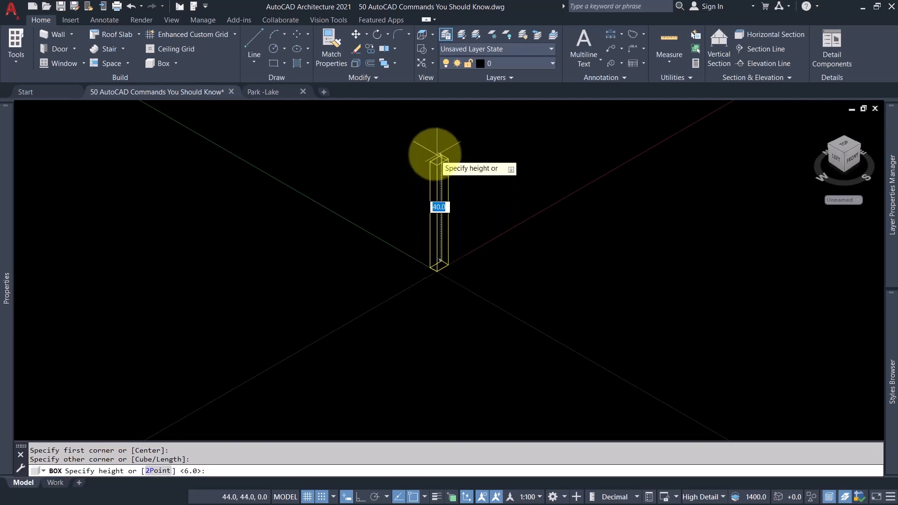
left_click(445, 147)
scroll(455, 195, "up", 4)
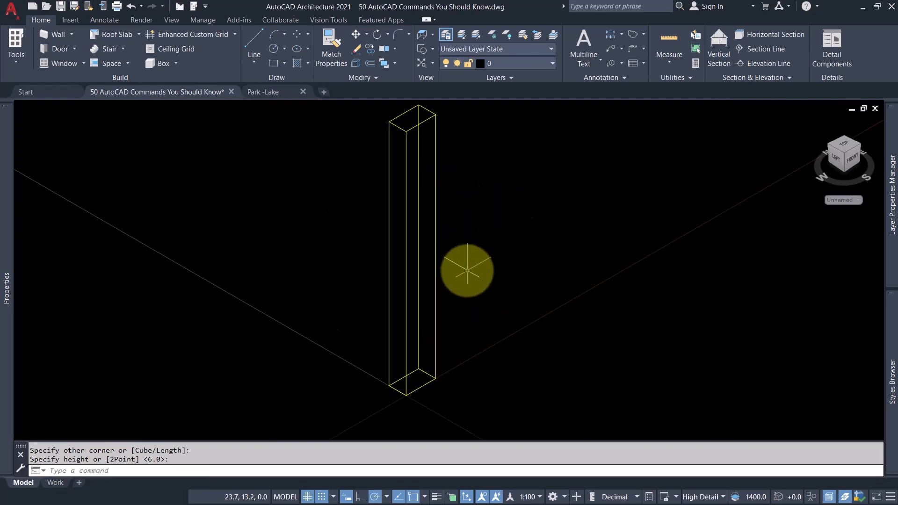
key("ctrl+z")
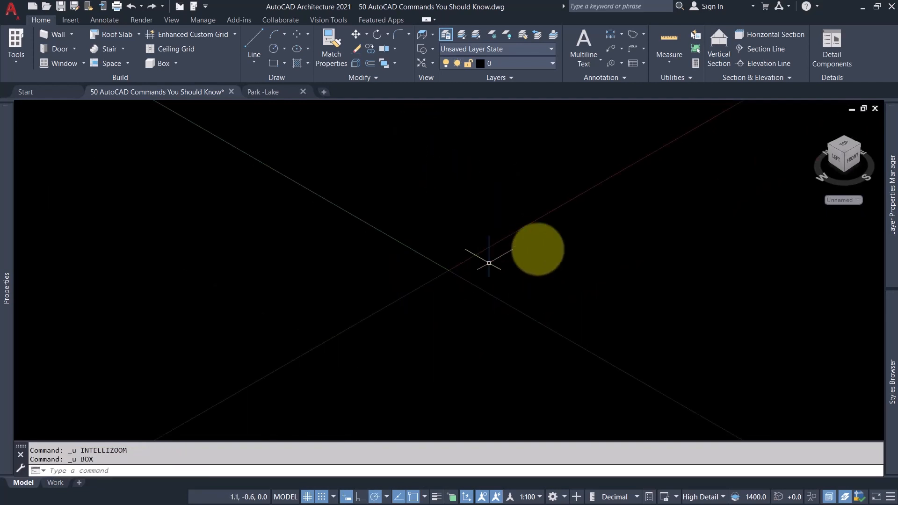
Return to the isometric view and draw a solid BOX from the origin with a base about 2 by 4 units.
left_click(844, 147)
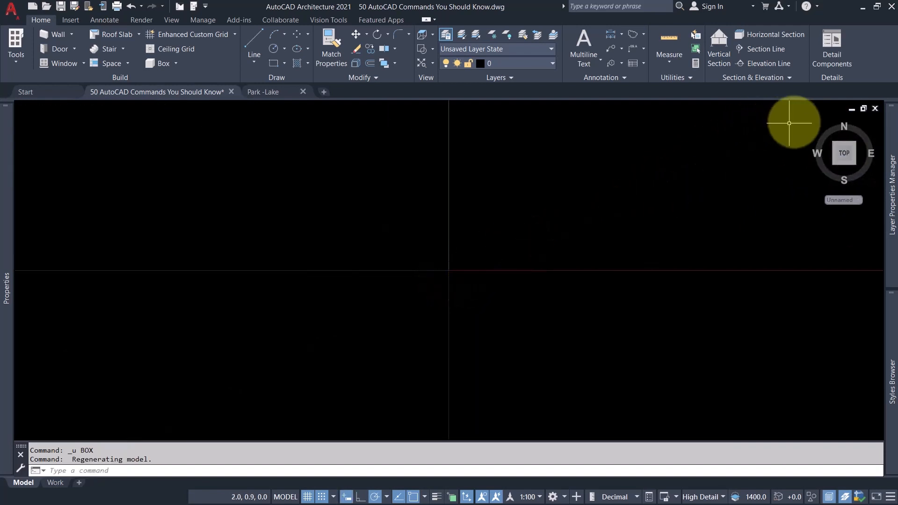
left_click(816, 121)
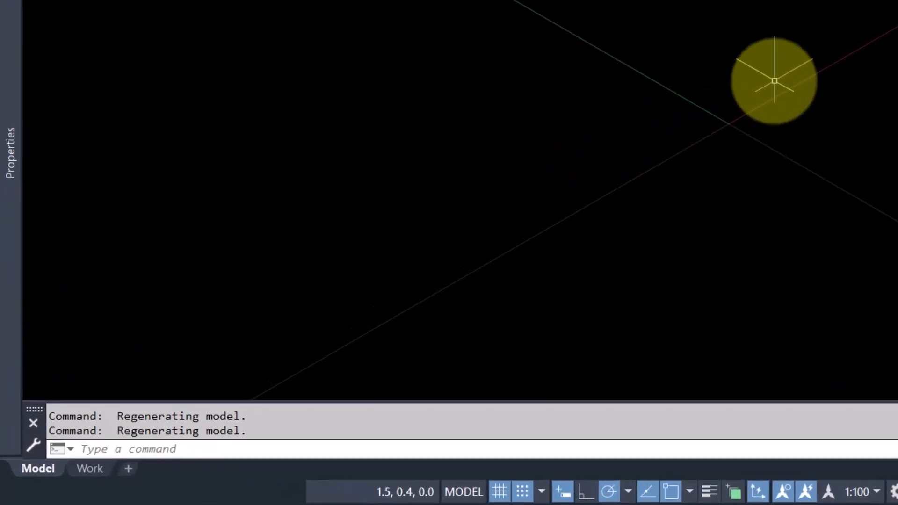
key("Return")
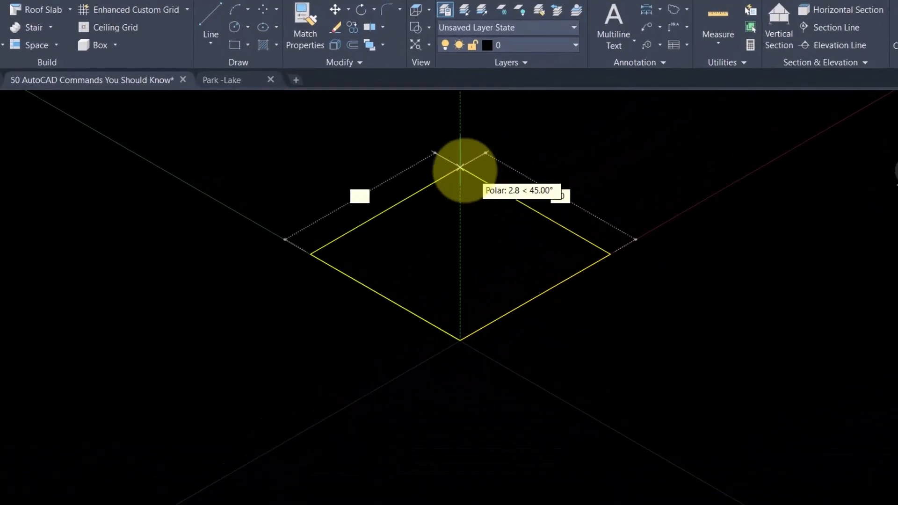
middle_click_drag(379, 143, 376, 235)
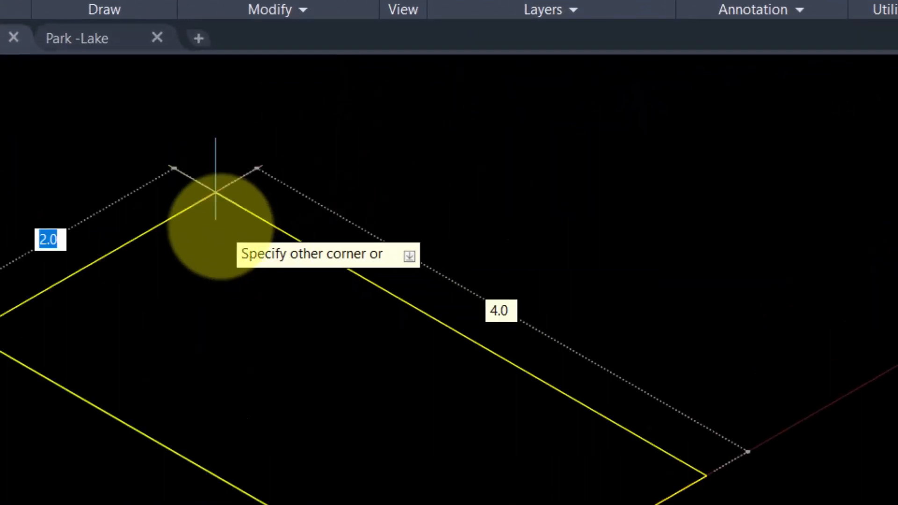
left_click(309, 194)
scroll(311, 196, "down", 6)
left_click(512, 264)
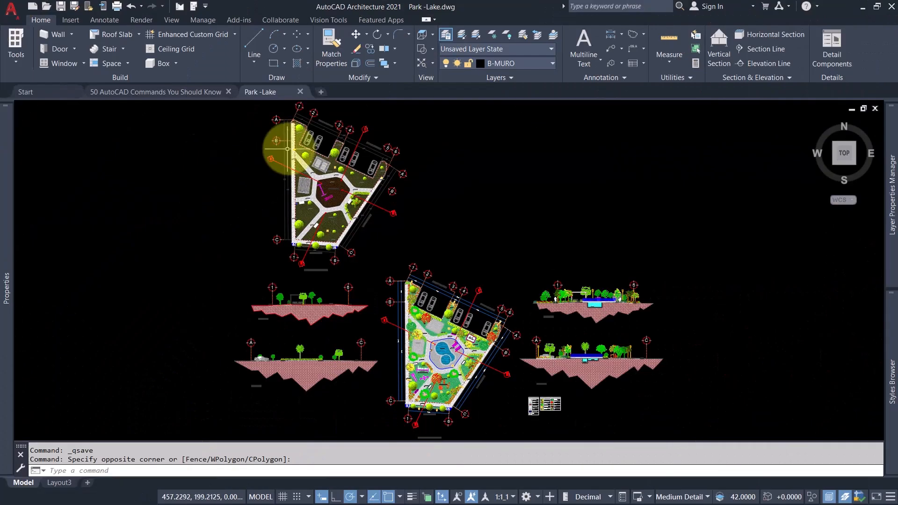
Copy the tree between the parking bays of the uncoloured park plan into the empty area beside the plan.
scroll(286, 148, "up", 5)
left_click(341, 157)
type("co")
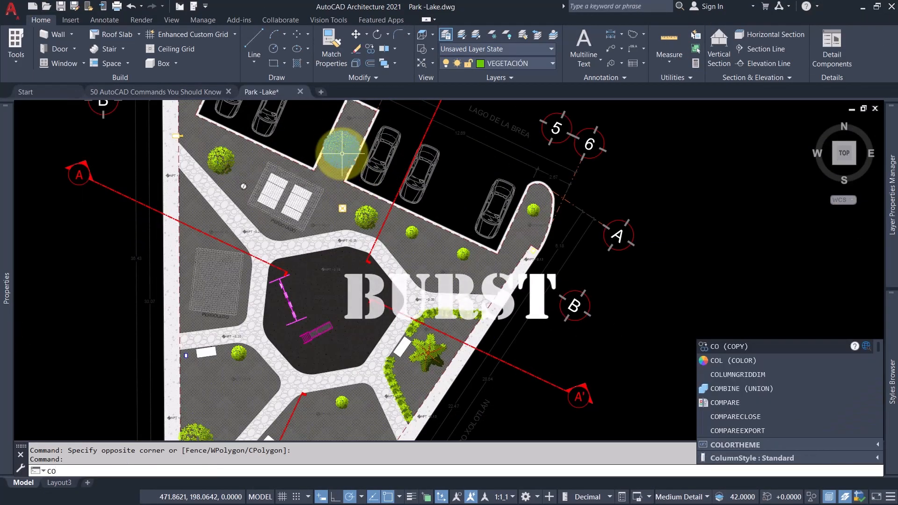
key("Return")
left_click(340, 158)
scroll(341, 158, "down", 5)
left_click(513, 145)
key("Escape")
scroll(516, 140, "up", 10)
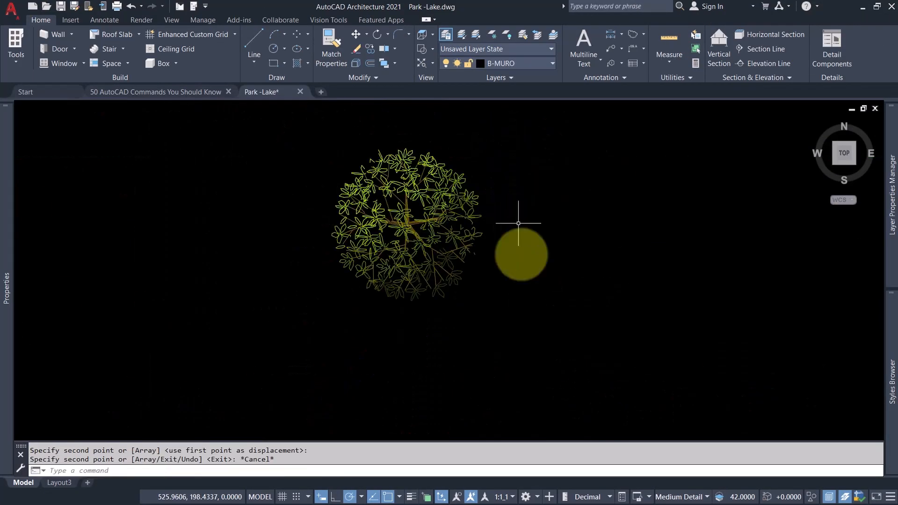
Review the copied tree's block reference properties and break the block into separate objects with BURST.
mouse_move(8, 214)
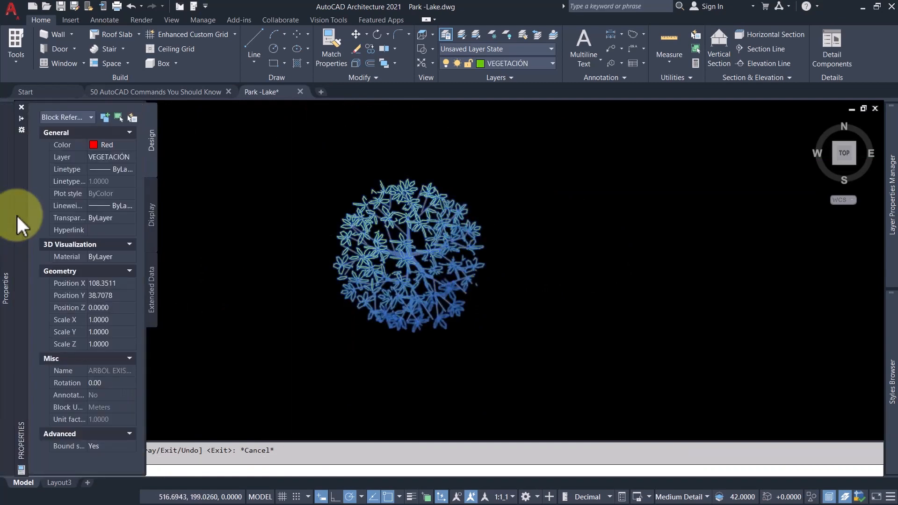
key("Escape")
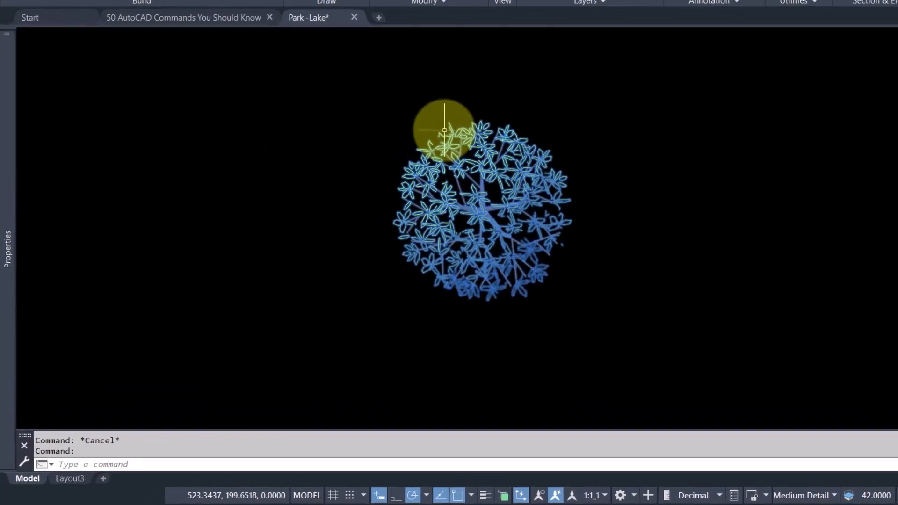
type("bu")
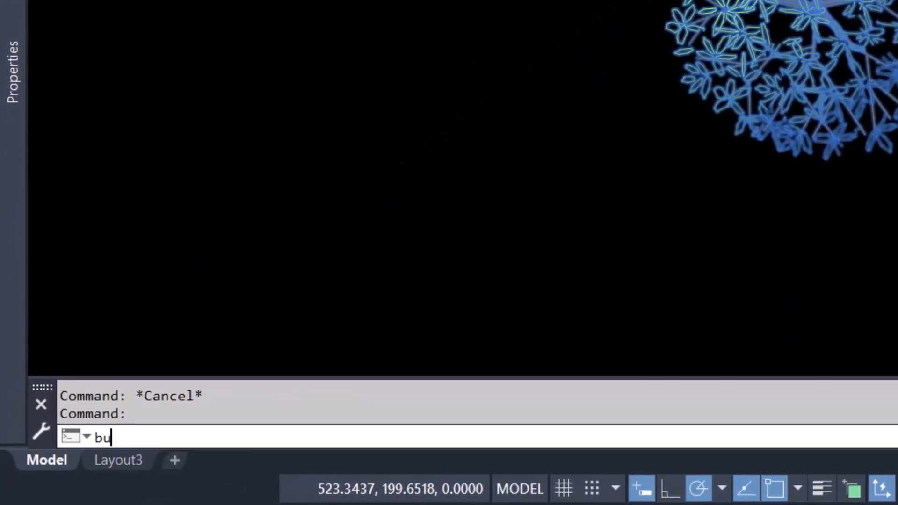
type("rs")
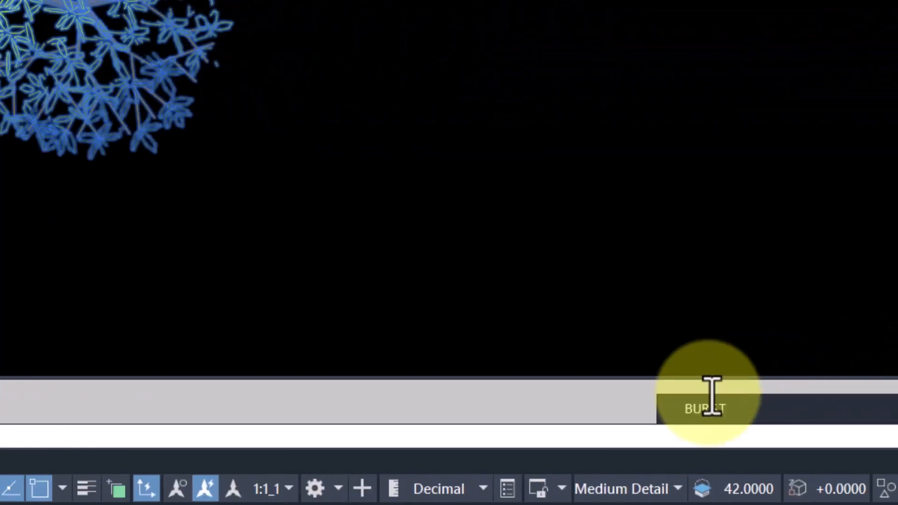
left_click(569, 413)
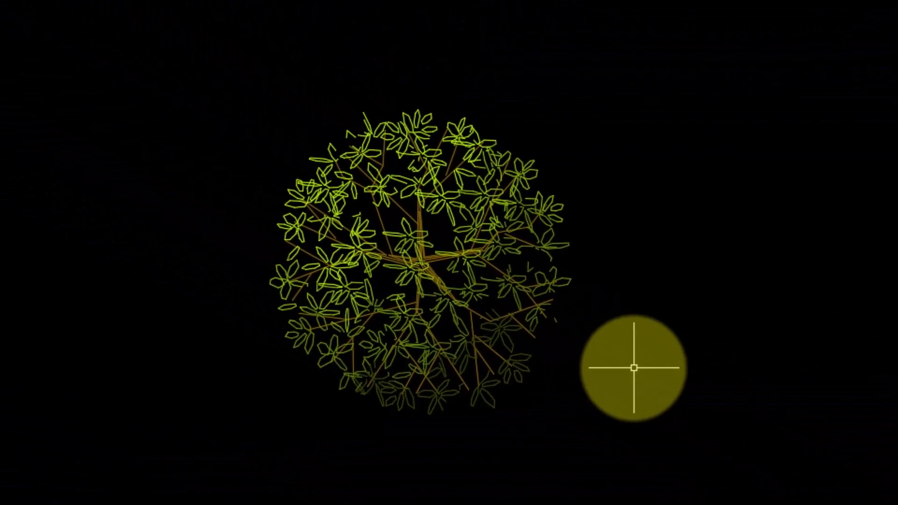
Pick individual lines of the burst tree up close to check that its parts are separate objects.
left_click(439, 193)
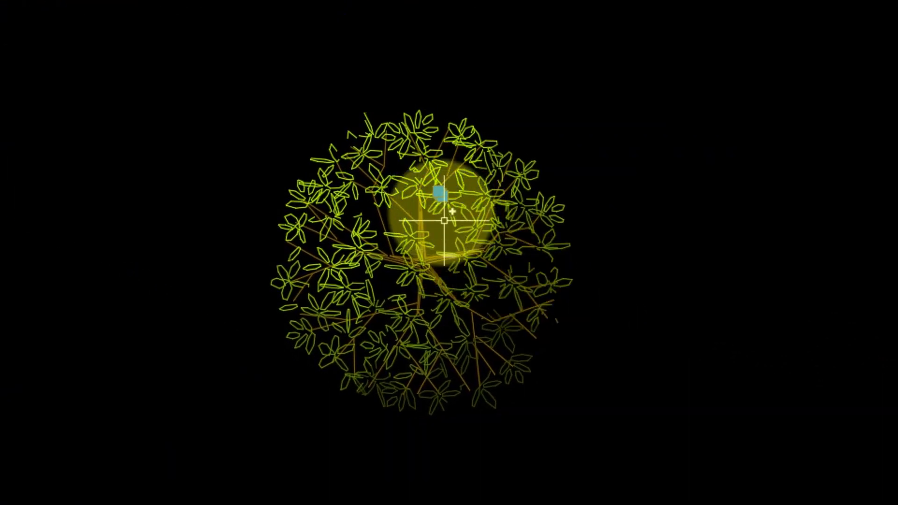
scroll(439, 209, "up", 2)
scroll(465, 258, "up", 4)
key("Escape")
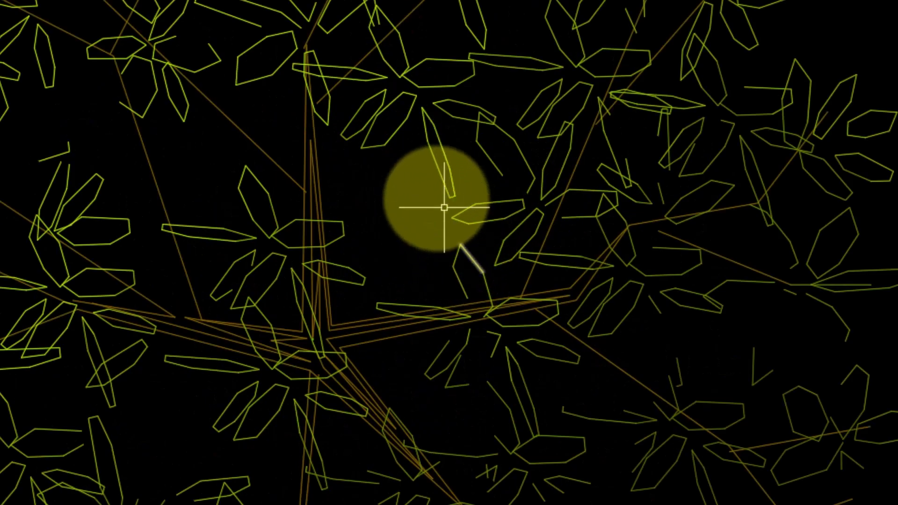
left_click(437, 179)
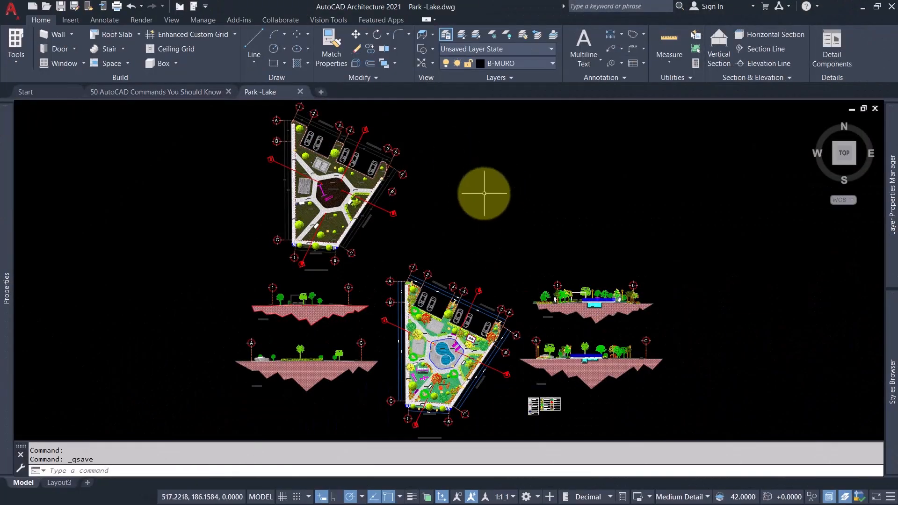
Show the full extents of the park drawing in model space with the ZOOM Extents option.
scroll(484, 193, "down", 4)
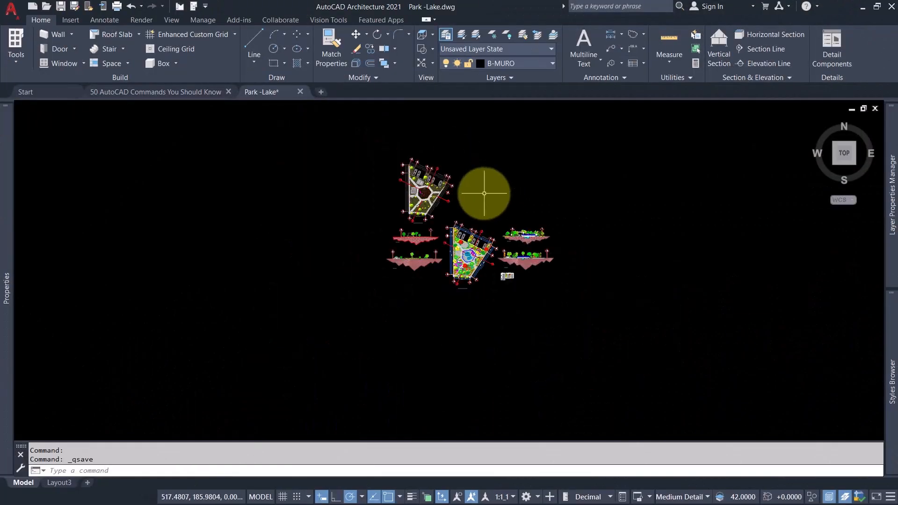
type("e")
key("Return")
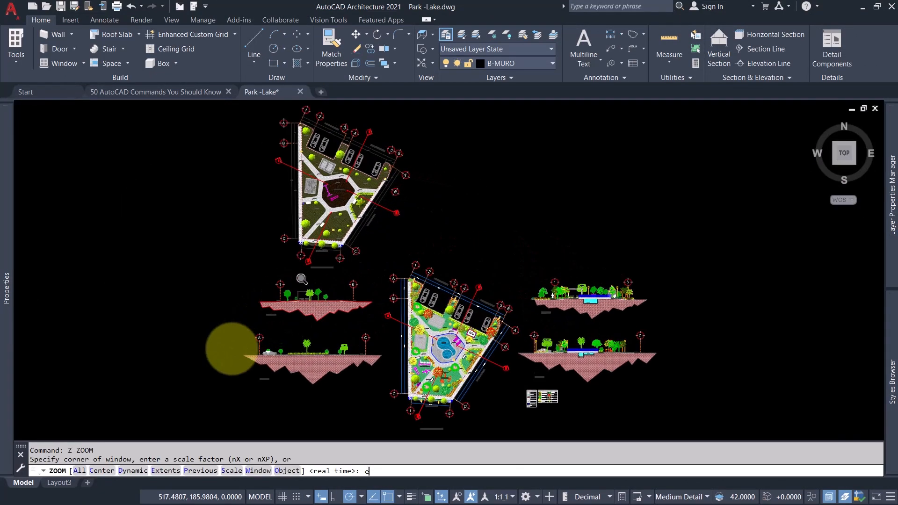
Open Layout3, show the entire sheet with the ZOOM All option, and compare it with model space.
left_click(60, 482)
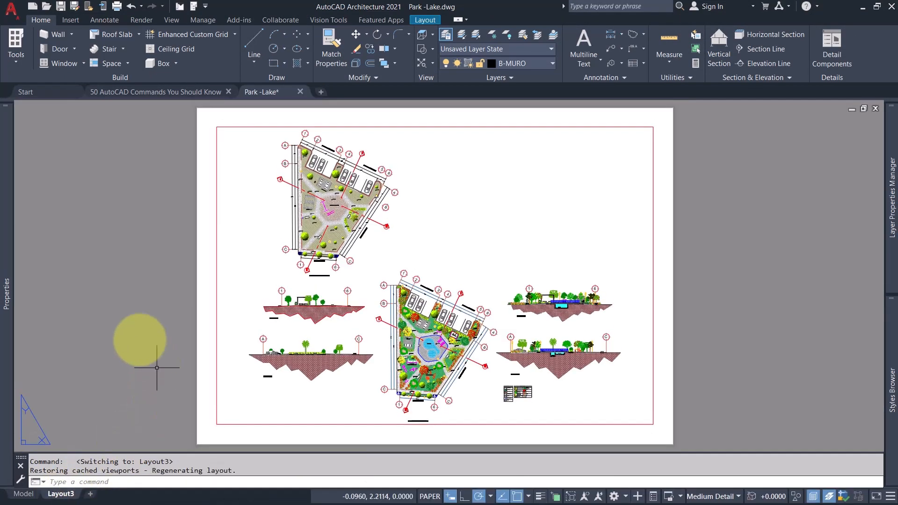
type("z")
key("Return")
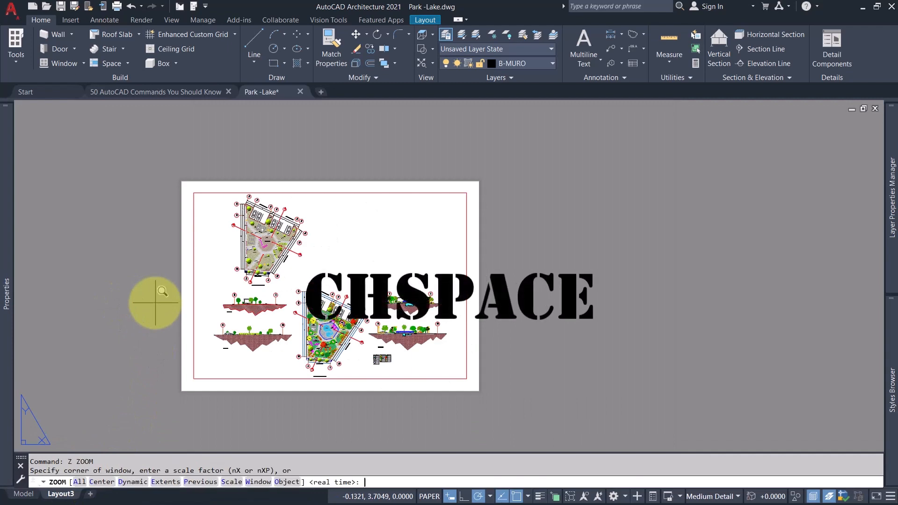
type("a")
key("Return")
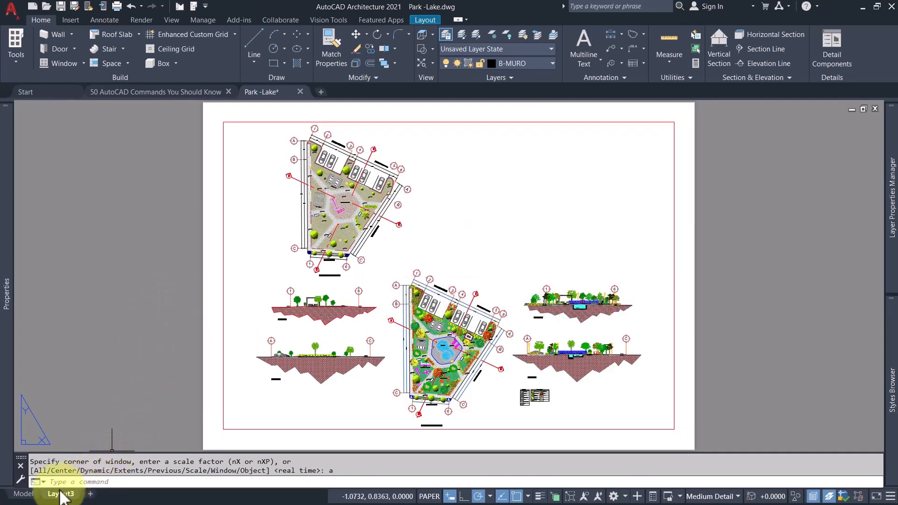
left_click(26, 494)
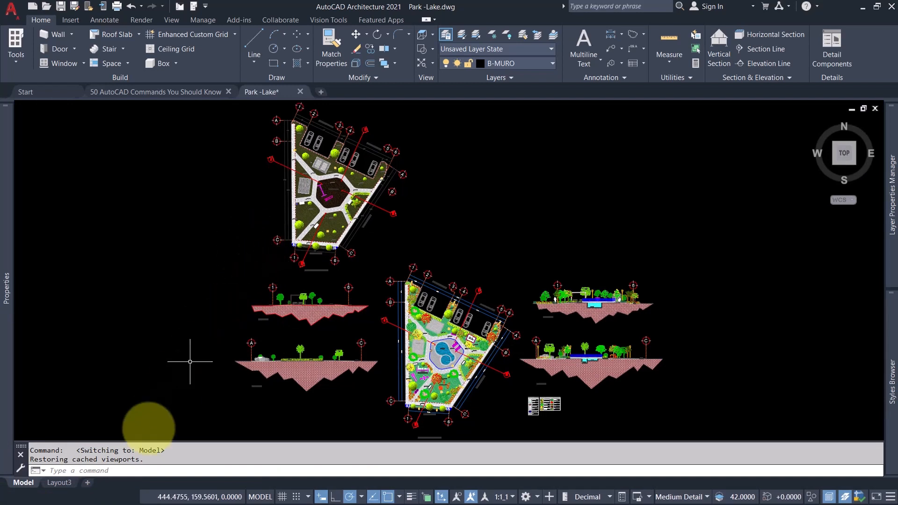
mouse_move(65, 482)
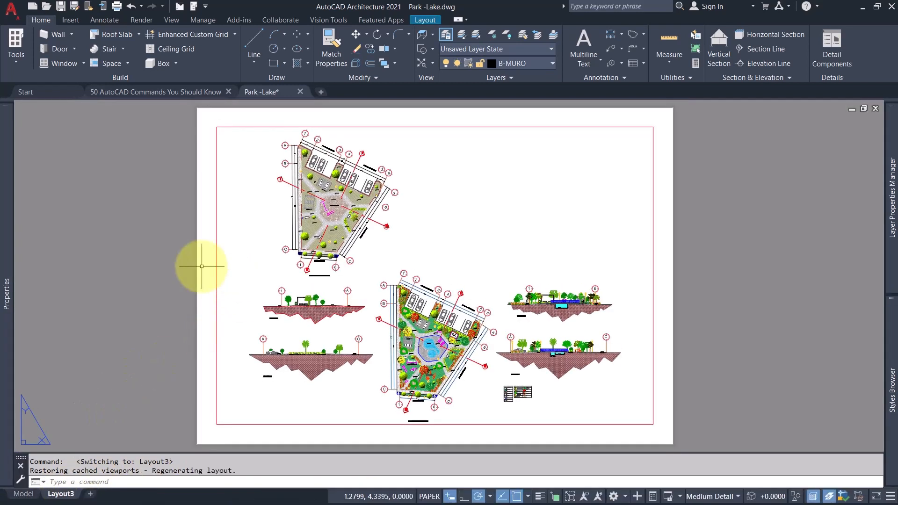
Transfer the upper park plan from the Layout3 viewport's model space to paper space with the CHSPACE command.
double_click(262, 238)
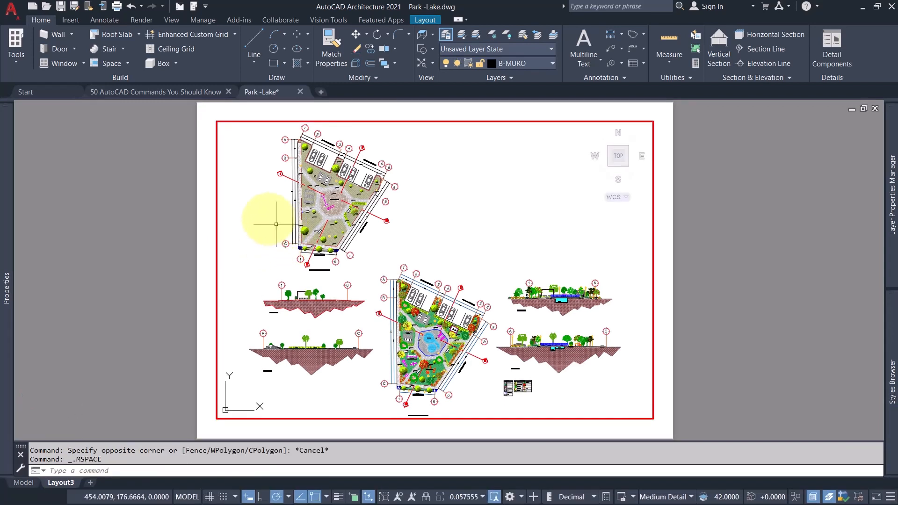
scroll(300, 232, "down", 5)
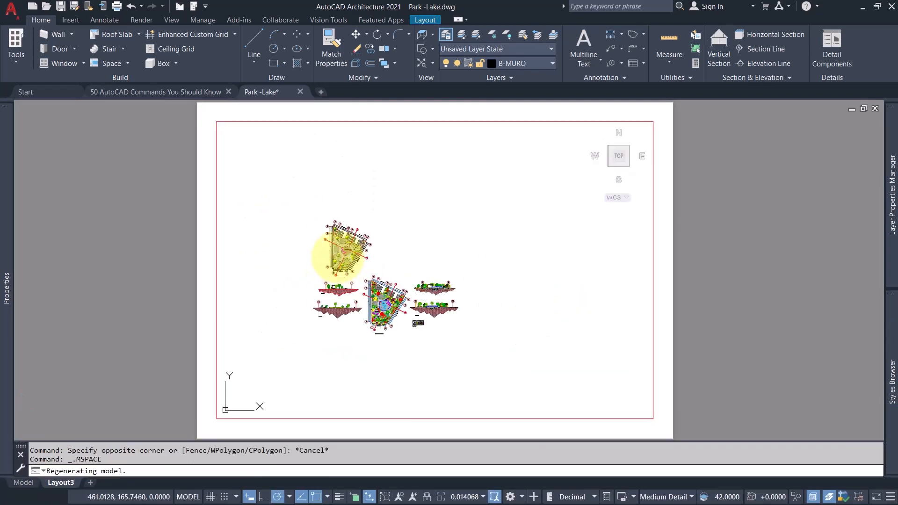
scroll(339, 265, "up", 3)
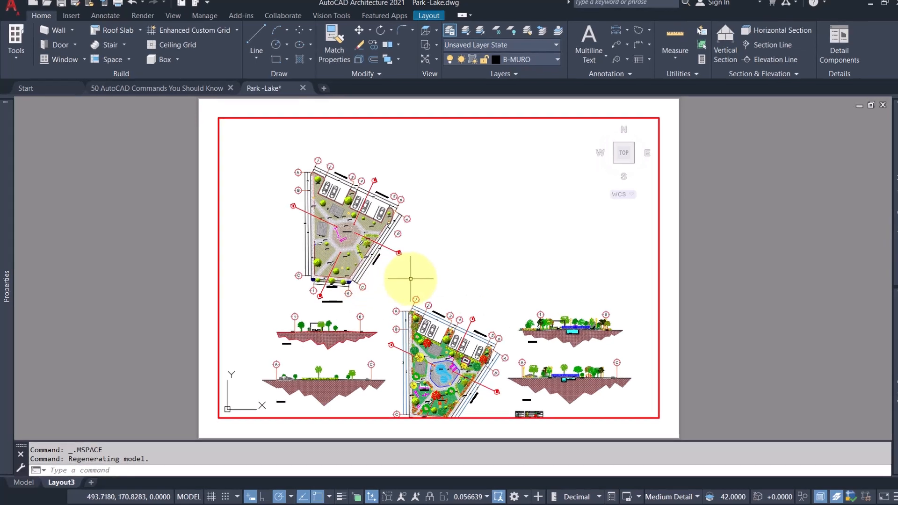
type("ch")
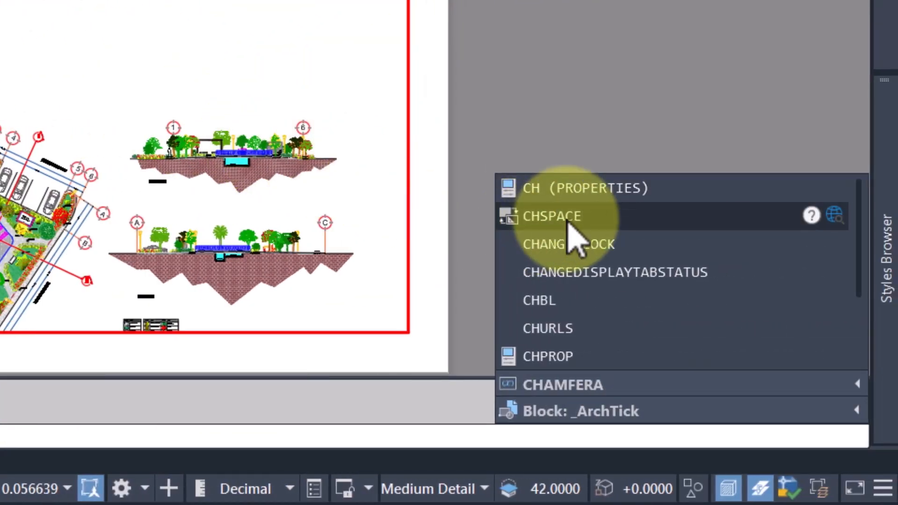
left_click(567, 219)
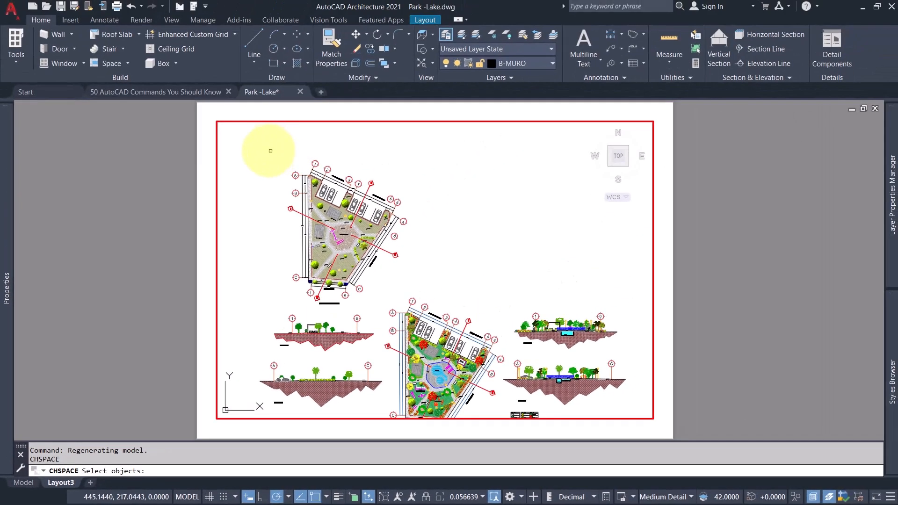
left_click_drag(267, 149, 412, 303)
scroll(410, 300, "up", 5)
scroll(401, 280, "down", 4)
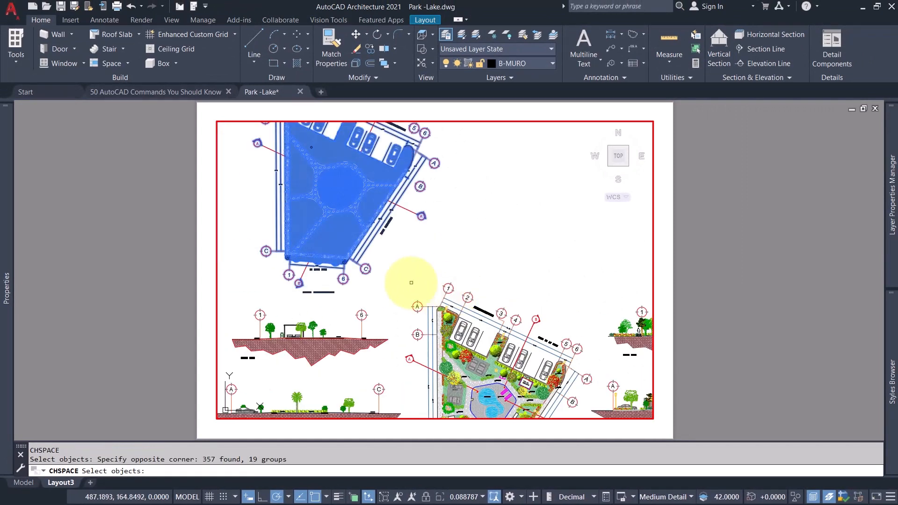
scroll(310, 164, "up", 2)
scroll(302, 220, "down", 2)
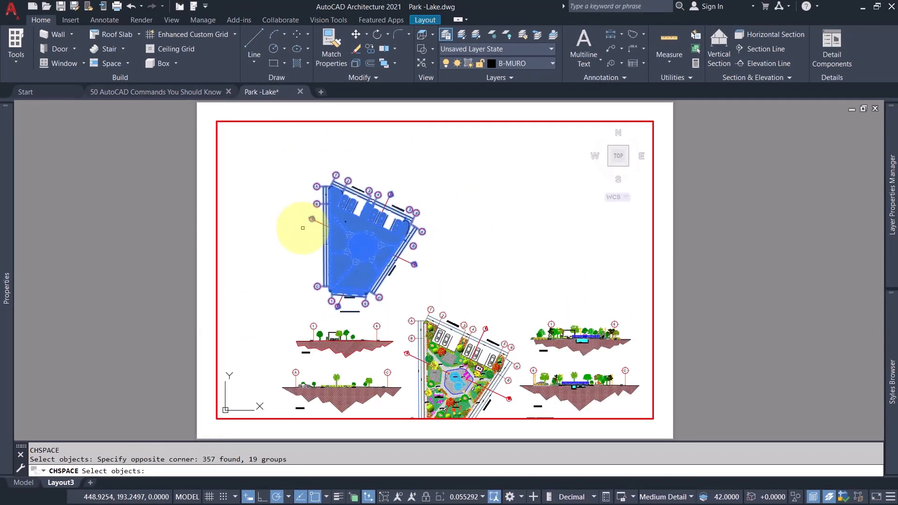
key("Return")
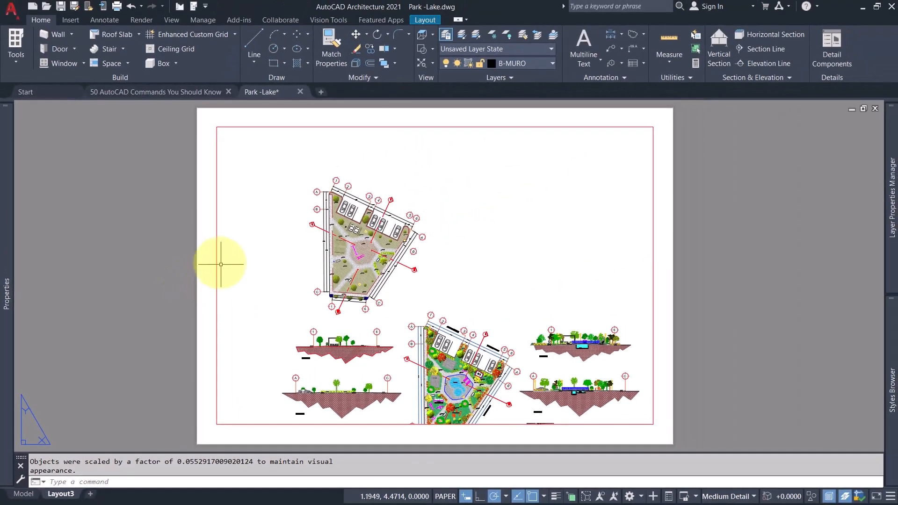
Activate the Layout3 viewport again and fit its remaining model content with the ZOOM Extents option.
left_click(433, 21)
key("Escape")
key("Escape")
double_click(507, 305)
type("z e")
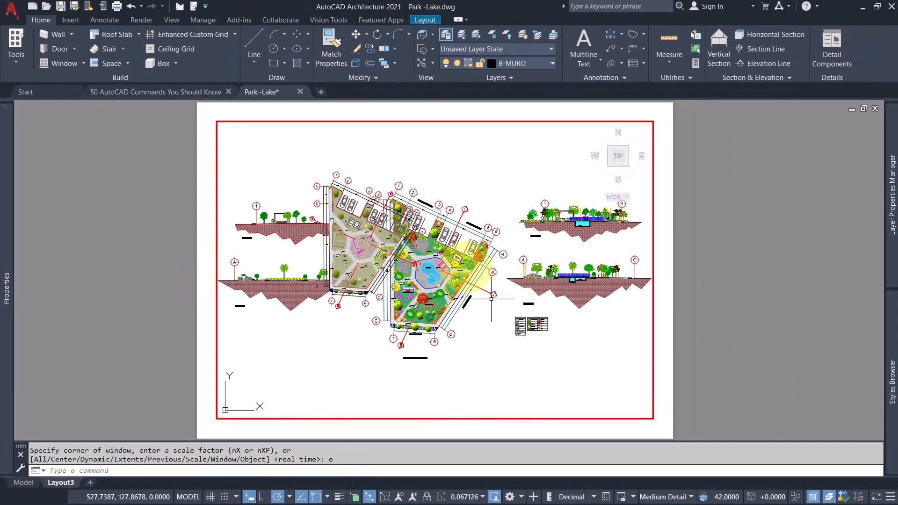
Return to paper space and reduce the viewport's height by stretching its upper and lower edges inward.
double_click(700, 287)
left_click(653, 327)
left_click(653, 127)
left_click(653, 192)
left_click(653, 425)
left_click(653, 373)
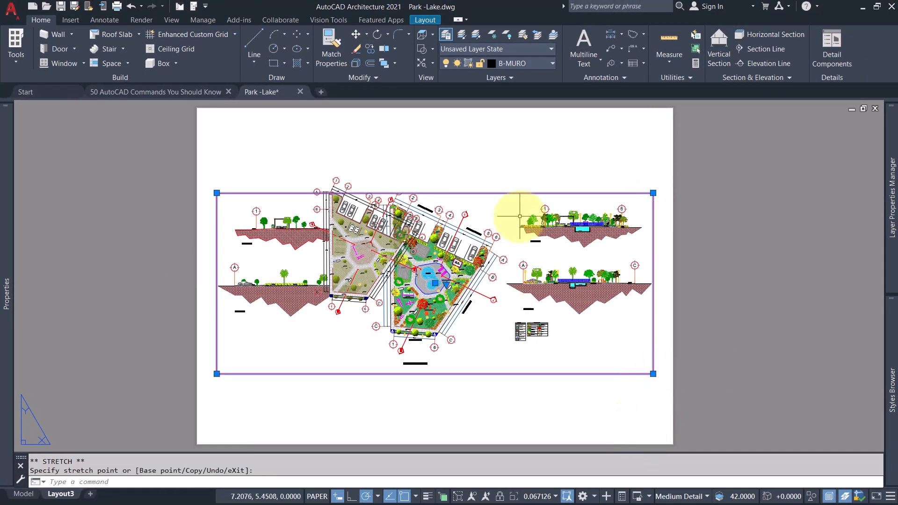
Move the resized viewport up to the upper part of the sheet.
type("m")
left_click(653, 372)
left_click(654, 308)
left_click(352, 331)
Window-select the transferred park plan and move it straight down into the empty area below the sections.
left_click(205, 147)
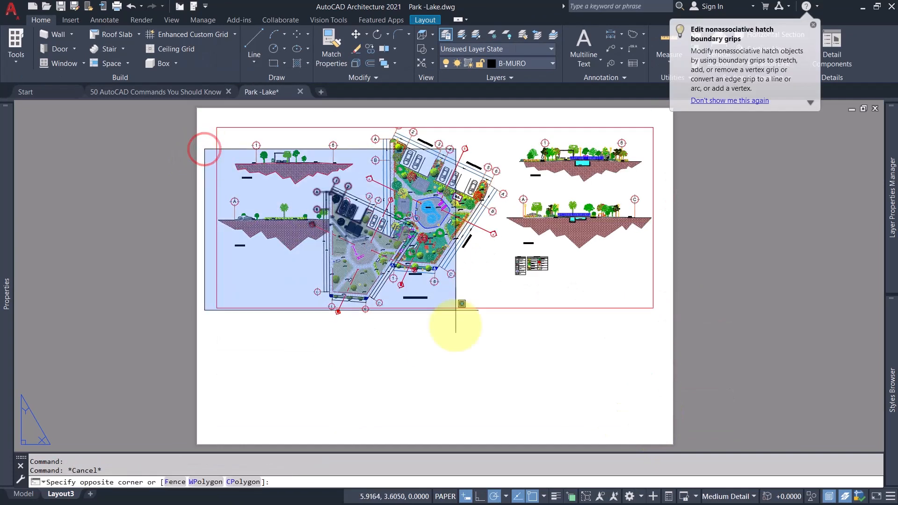
left_click(456, 339)
type("m")
left_click(682, 208)
left_click(686, 327)
Shorten the viewport further by stretching its lower edge up, clear of the paper-space plan.
left_click(549, 305)
left_click(541, 323)
left_click(653, 308)
left_click(654, 276)
key("Escape")
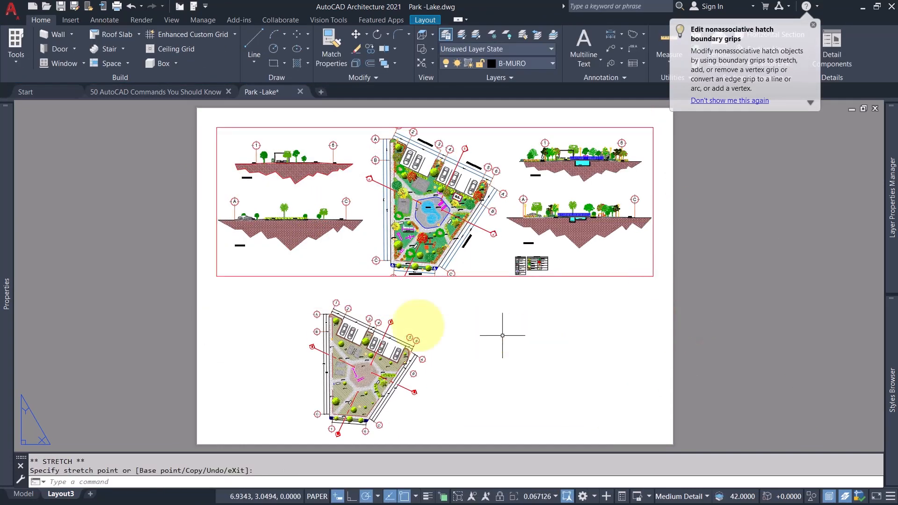
Window-select the paper-space park plan and try to move it to another place on the sheet.
left_click(274, 286)
left_click(469, 439)
type("m")
left_click(542, 258)
Switch to model space and check which plans and sections are still there.
left_click(22, 494)
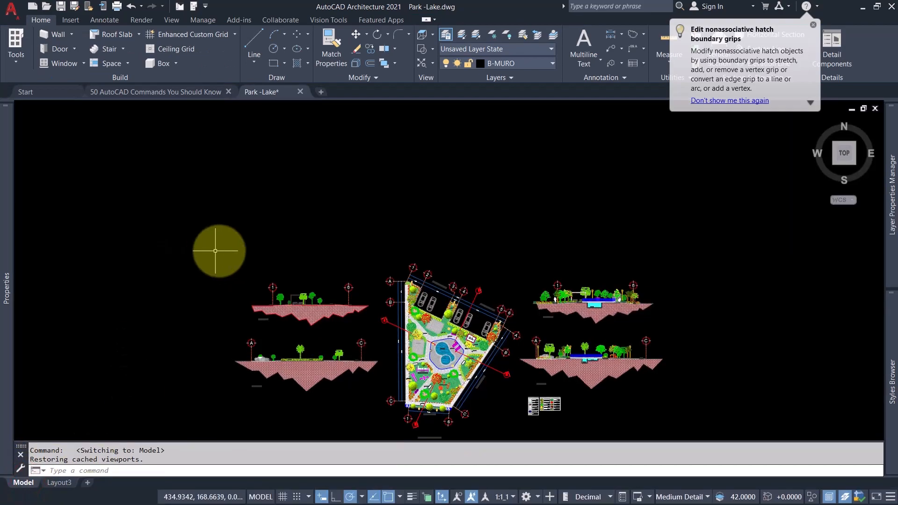
scroll(286, 170, "down", 2)
scroll(286, 170, "up", 3)
type("z")
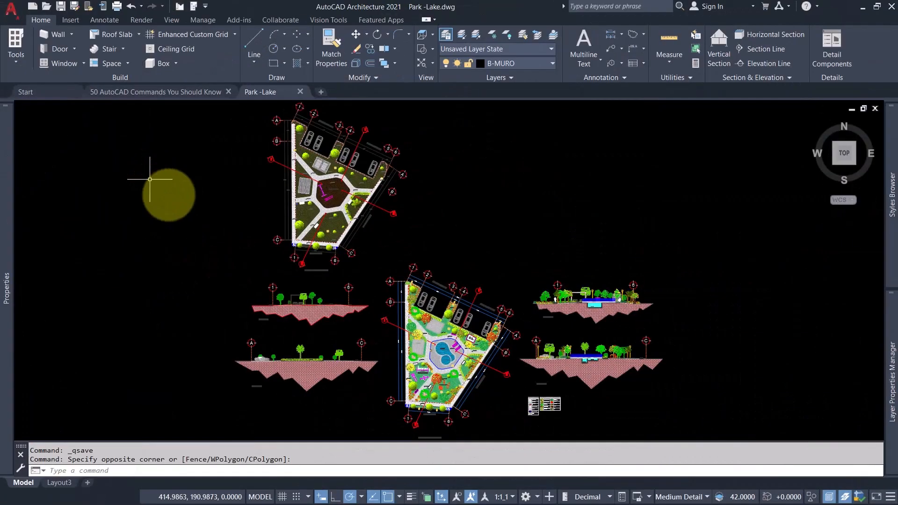
Look at both open drawings and close them all at once with the CLOSEALL command.
left_click(60, 94)
left_click(104, 93)
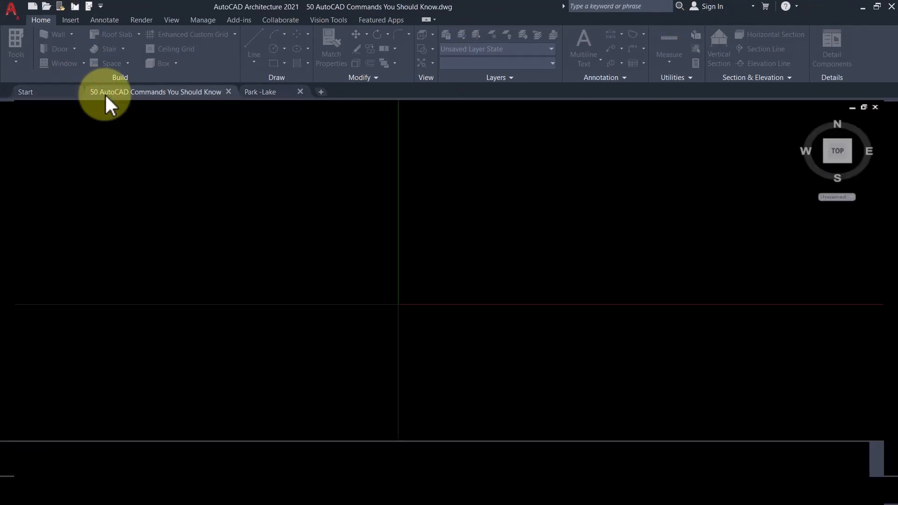
left_click(255, 94)
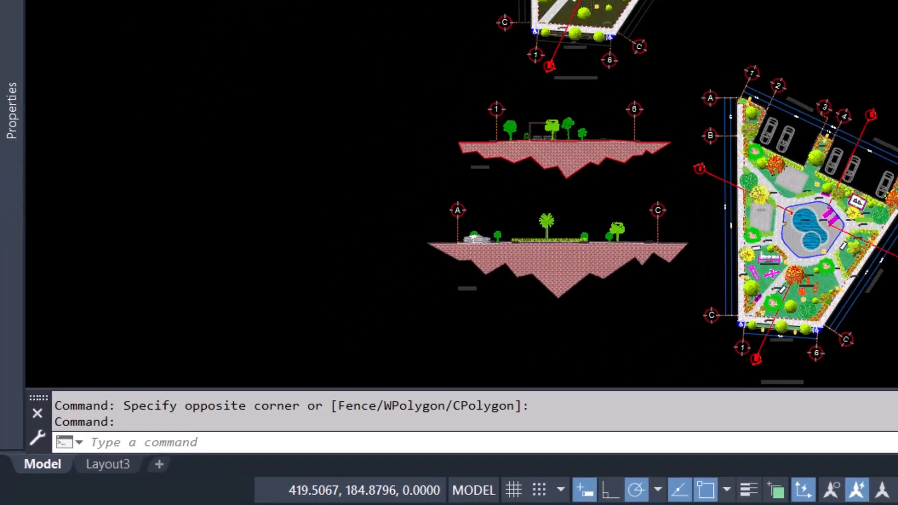
type("cl")
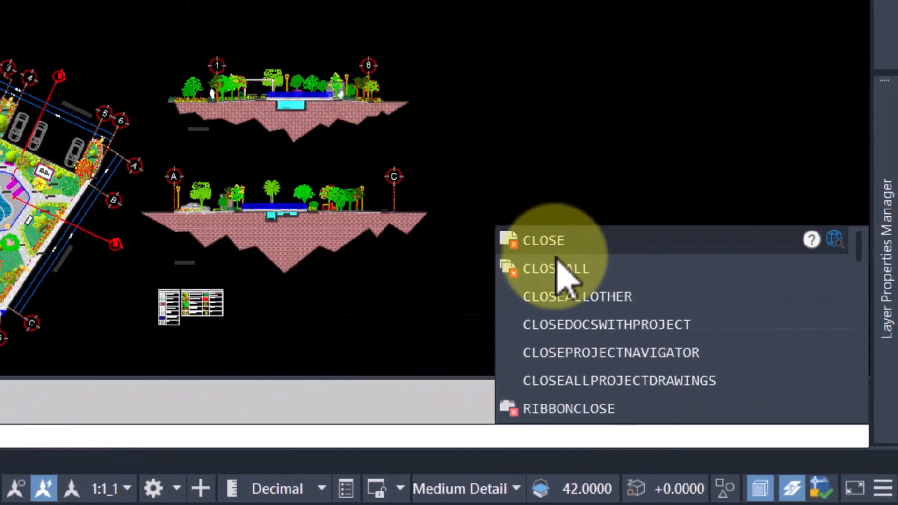
left_click(610, 267)
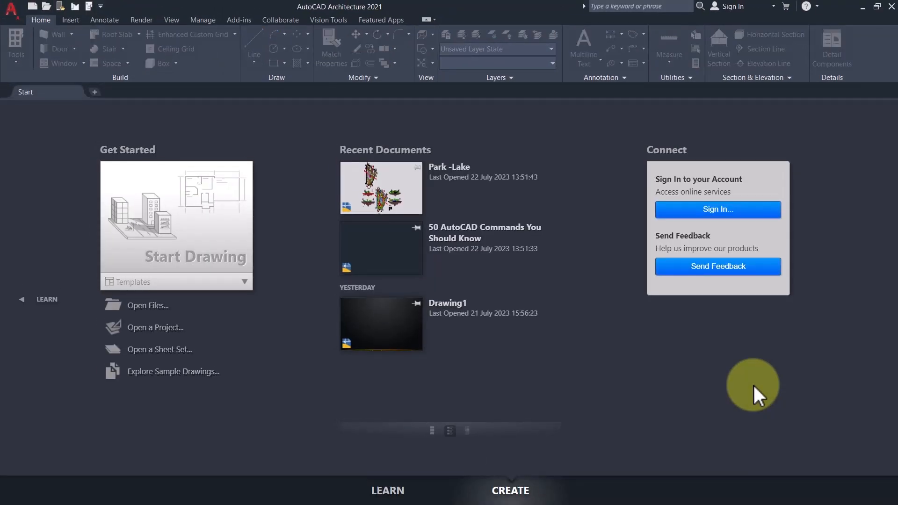
Reopen the recent drawing 50 AutoCAD Commands You Should Know and draw a zigzag chain of lines near the origin.
left_click(387, 262)
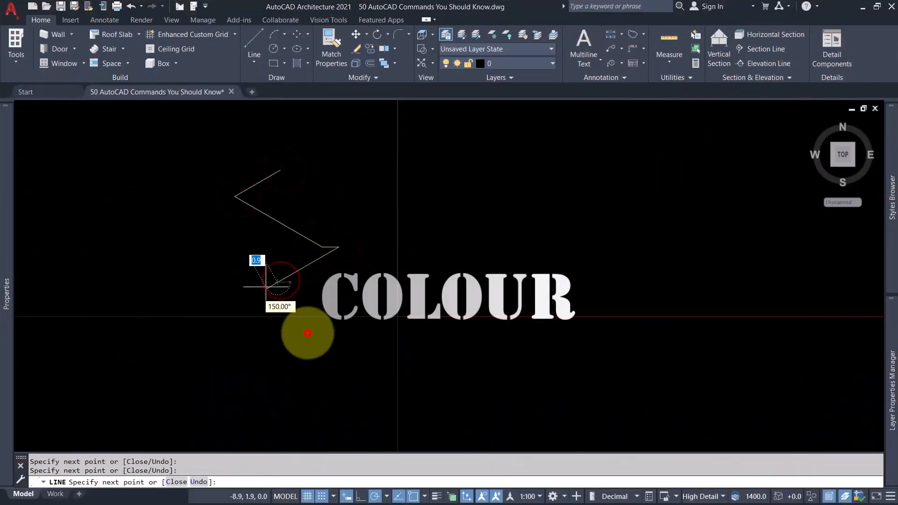
left_click(307, 333)
key("Escape")
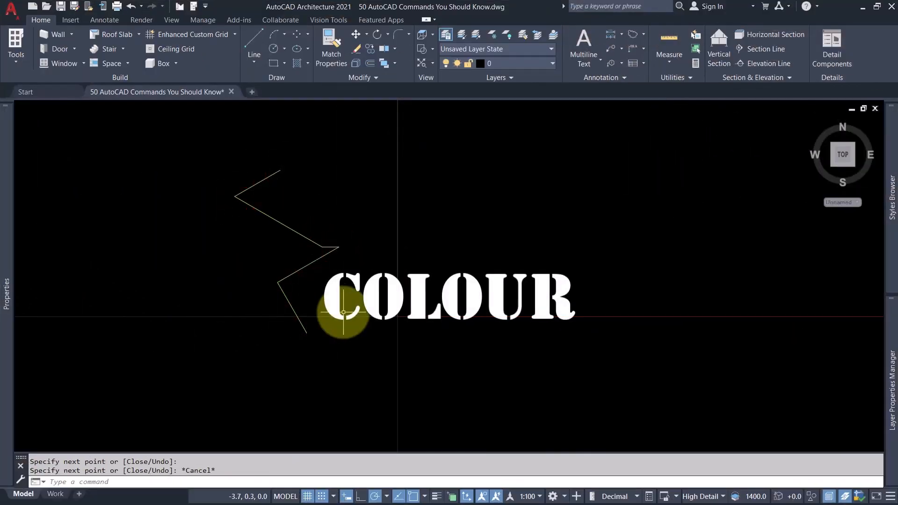
Set the current colour to index colour 132 with COLOUR and draw a teal chain of lines beside the zigzag.
type("colour")
key("Return")
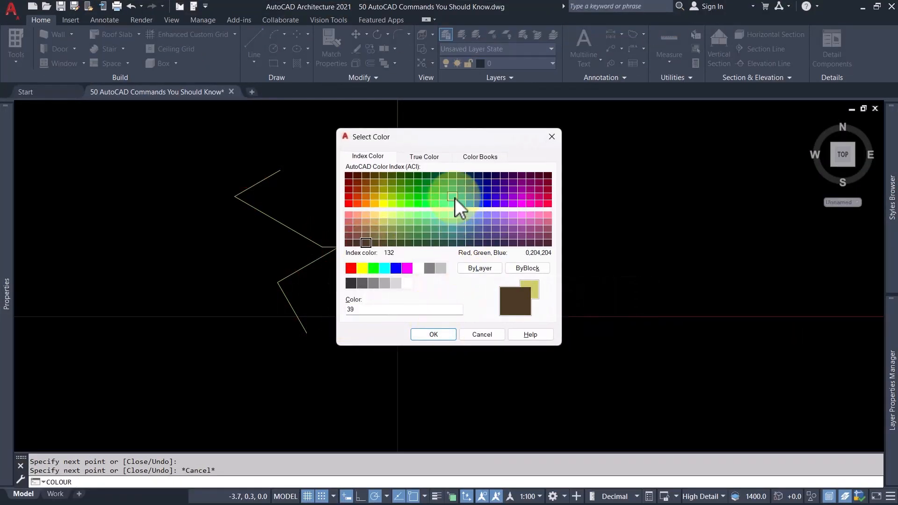
left_click(451, 196)
left_click(435, 333)
left_click(474, 230)
left_click(527, 261)
left_click(602, 243)
left_click(587, 270)
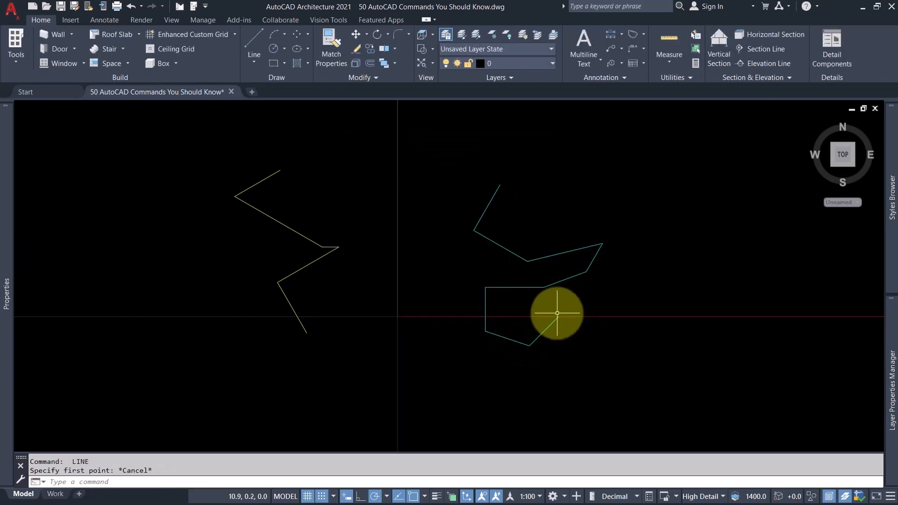
Change the current colour to white with COLOUR and draw another zigzag between the two existing line chains.
type("colour")
key("Return")
left_click(432, 335)
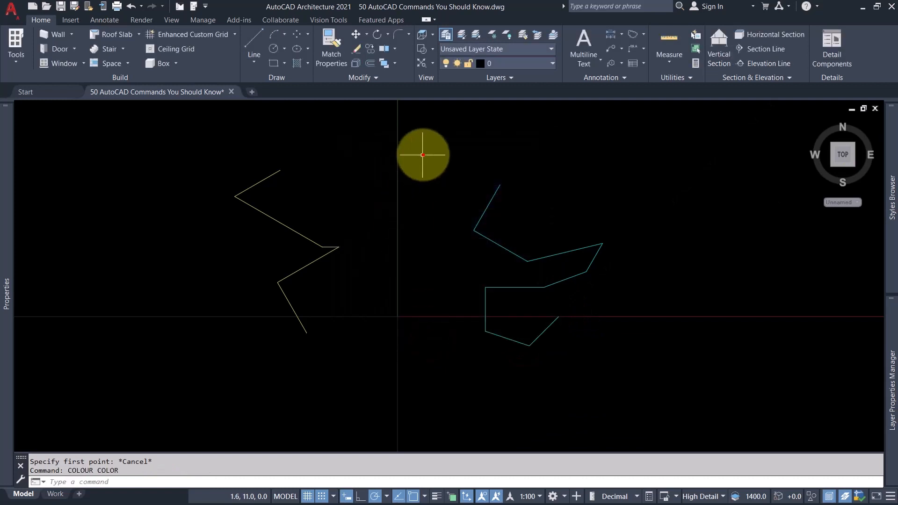
type("l")
key("Return")
left_click(384, 184)
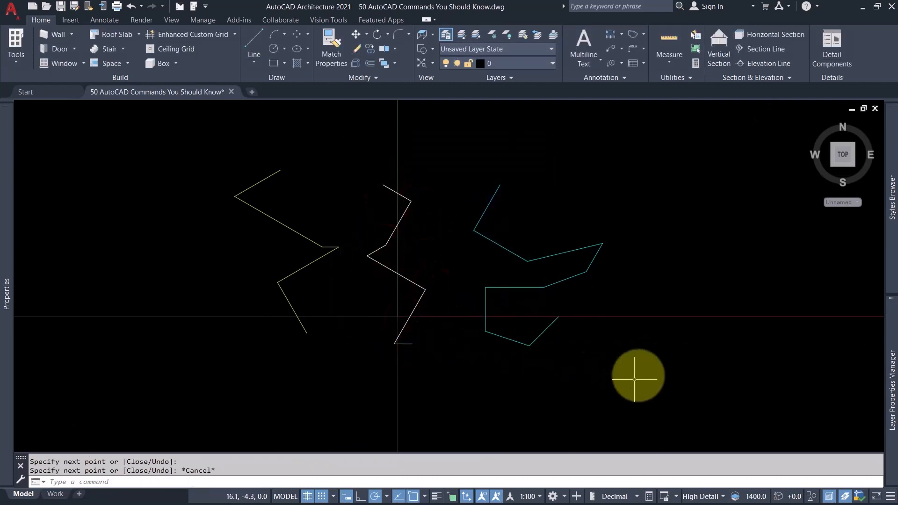
Erase all the coloured test lines and set layer 0 as the current layer.
left_click(634, 379)
left_click(197, 158)
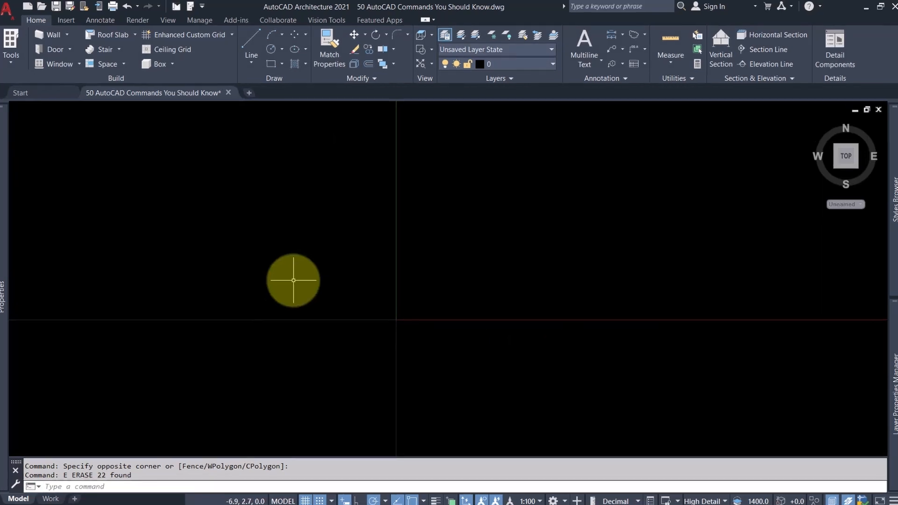
left_click(512, 65)
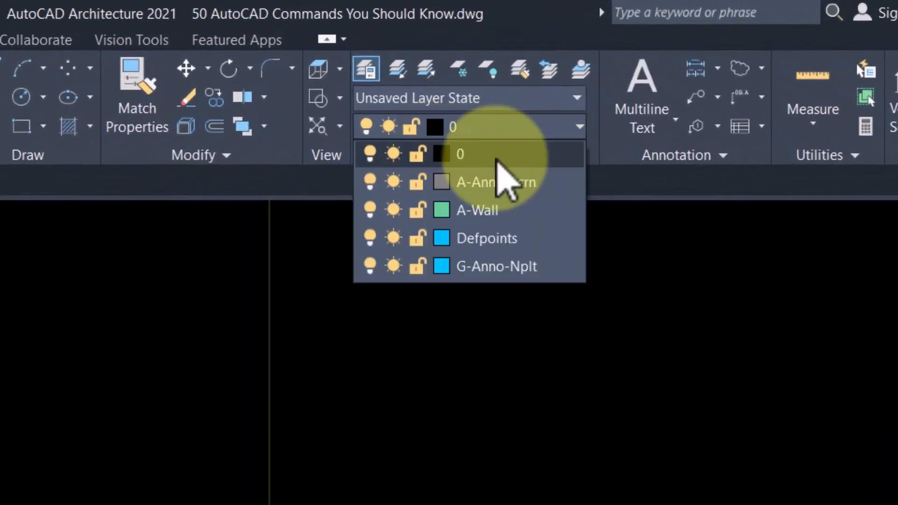
left_click(503, 165)
type("e")
key("Return")
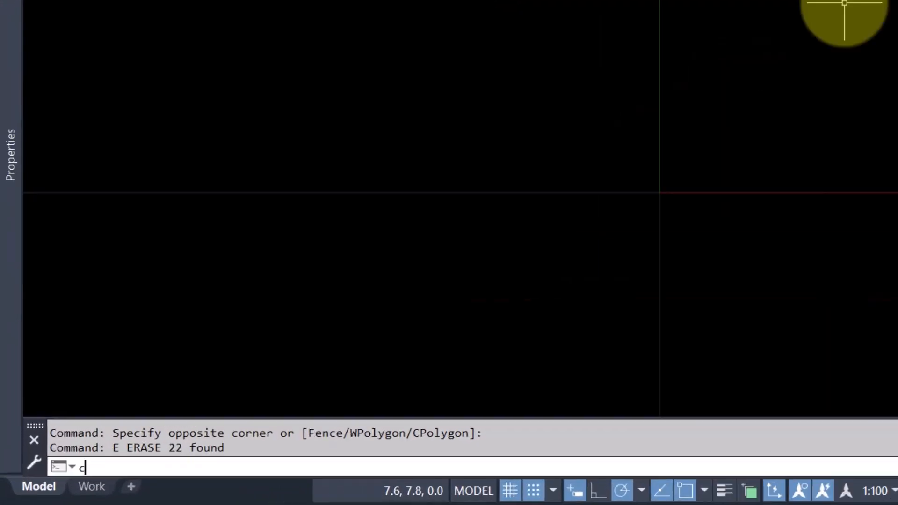
Set the current object colour to a pale yellow index colour with the COLOUR command.
type("colour")
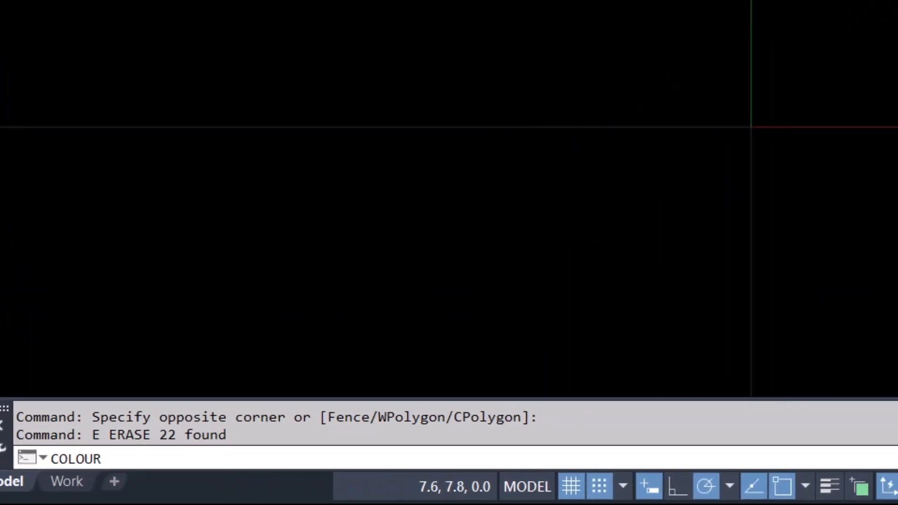
left_click(637, 406)
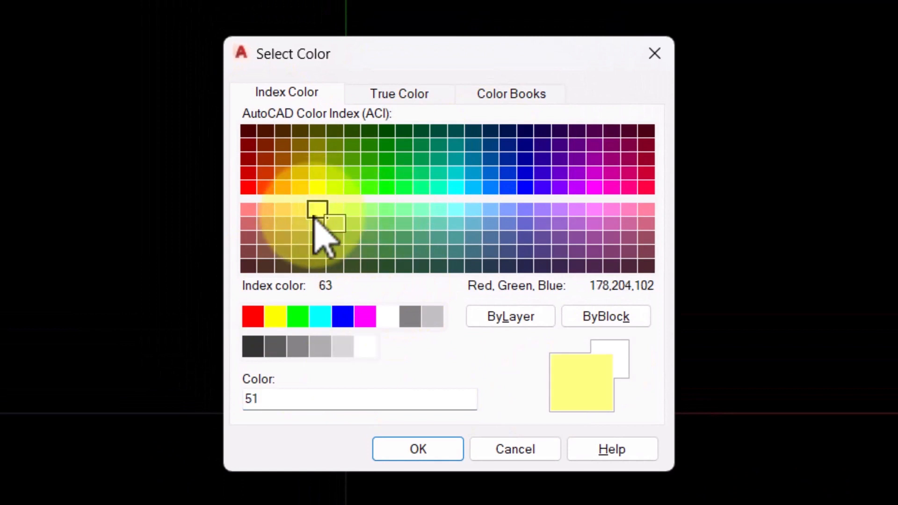
left_click(301, 209)
left_click(412, 446)
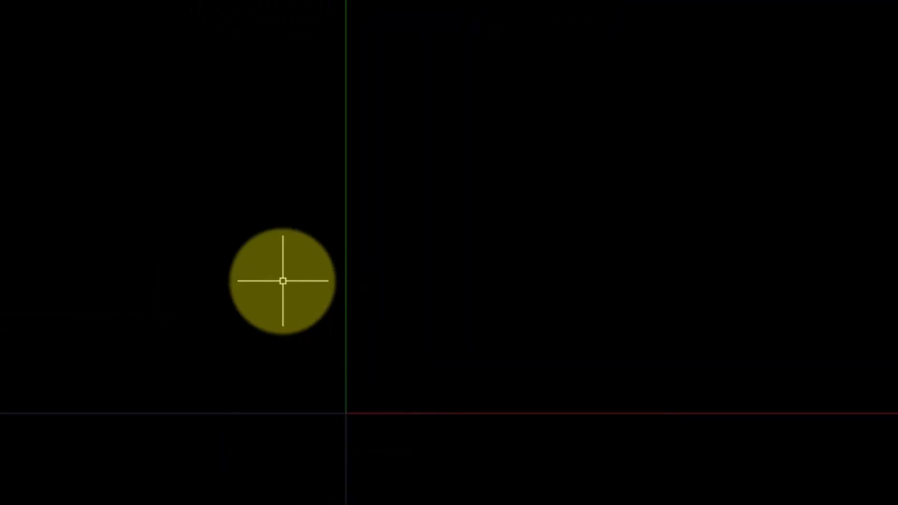
Draw a connected zigzag of line segments beside the vertical axis in the newly chosen colour.
left_click(199, 177)
left_click(146, 270)
left_click(169, 354)
left_click(288, 384)
left_click(234, 477)
left_click(298, 435)
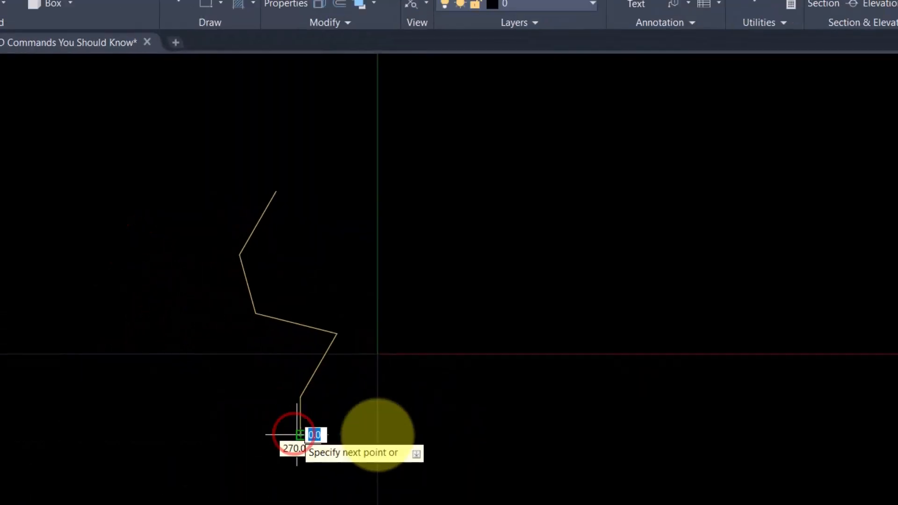
left_click(377, 434)
key("Escape")
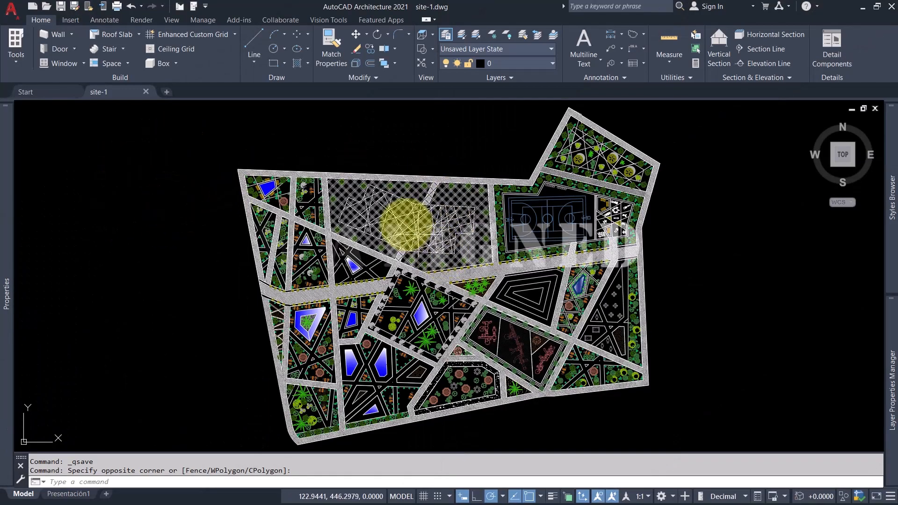
Examine the outlined area of crossing lines in the site-1 drawing up close and within the whole site.
scroll(411, 228, "up", 5)
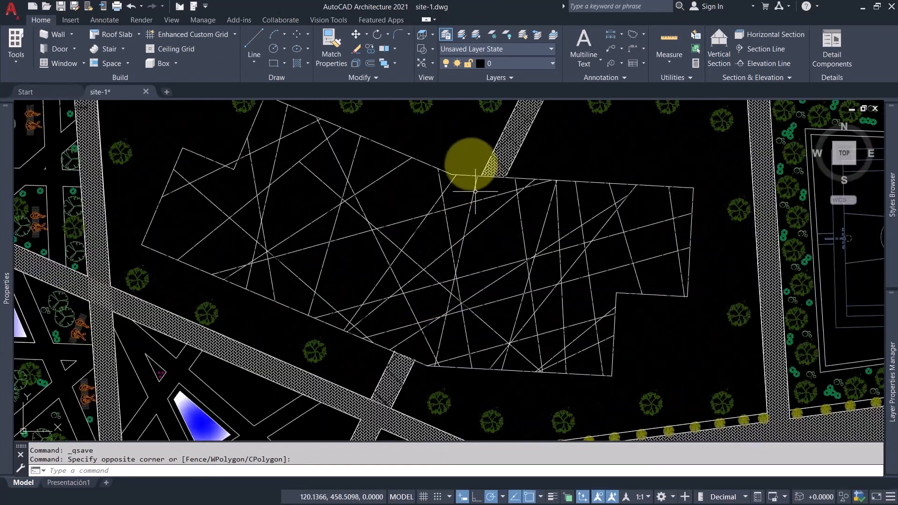
middle_click_drag(439, 134, 441, 161)
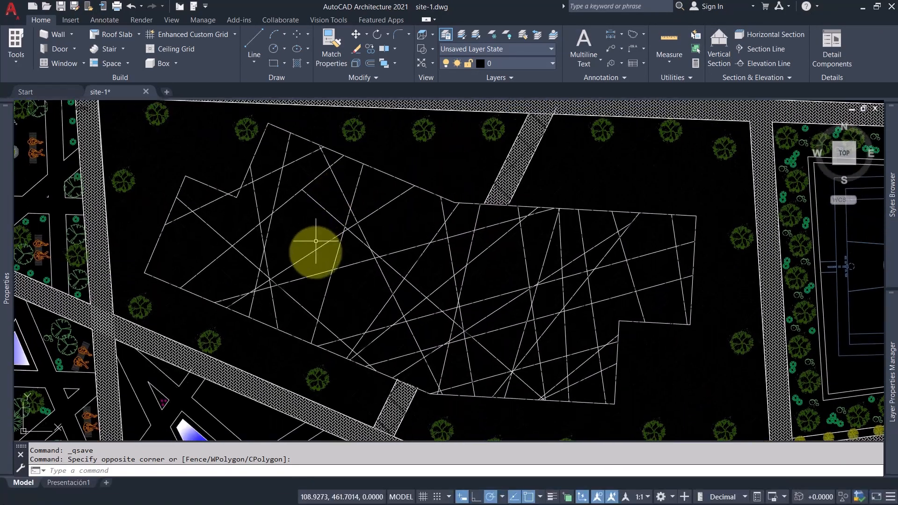
scroll(316, 252, "up", 2)
scroll(310, 298, "down", 4)
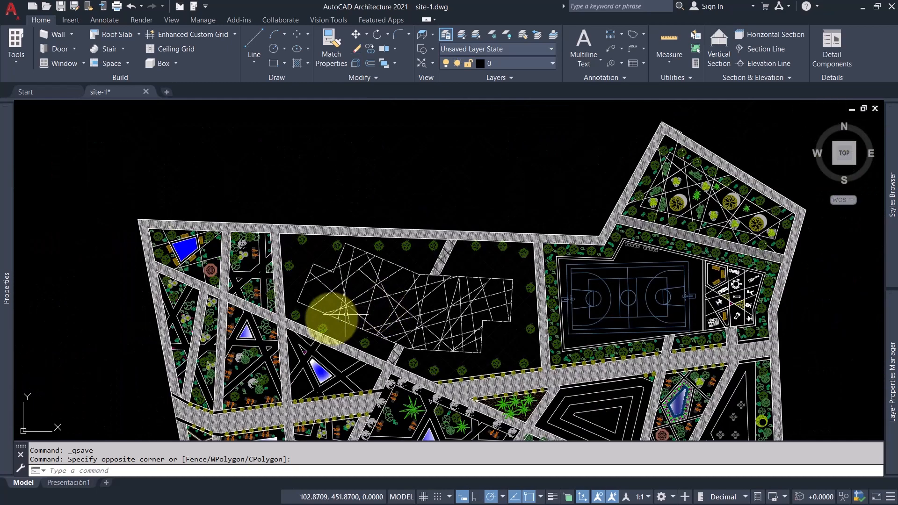
Add an aligned dimension along the slanted upper edge of the planting bed with the bench using DIMALIGNED.
middle_click_drag(336, 316, 369, 244)
scroll(294, 218, "up", 7)
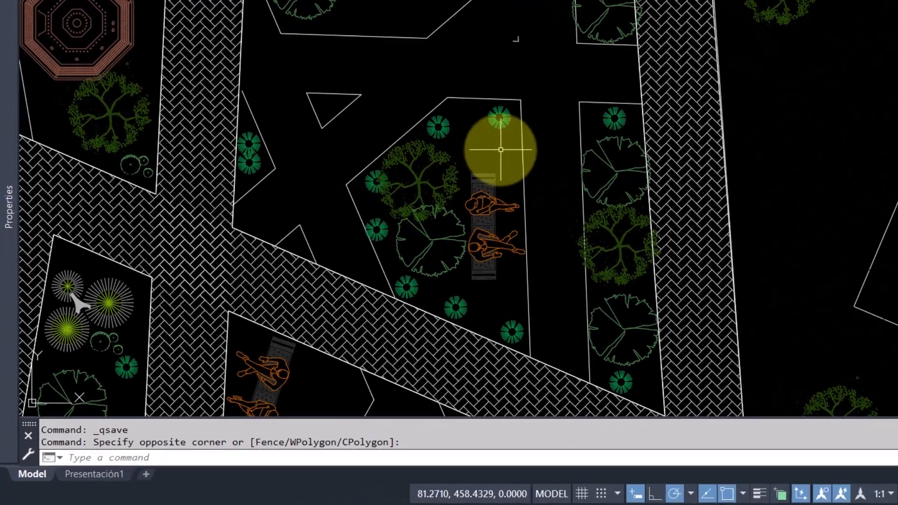
type("da")
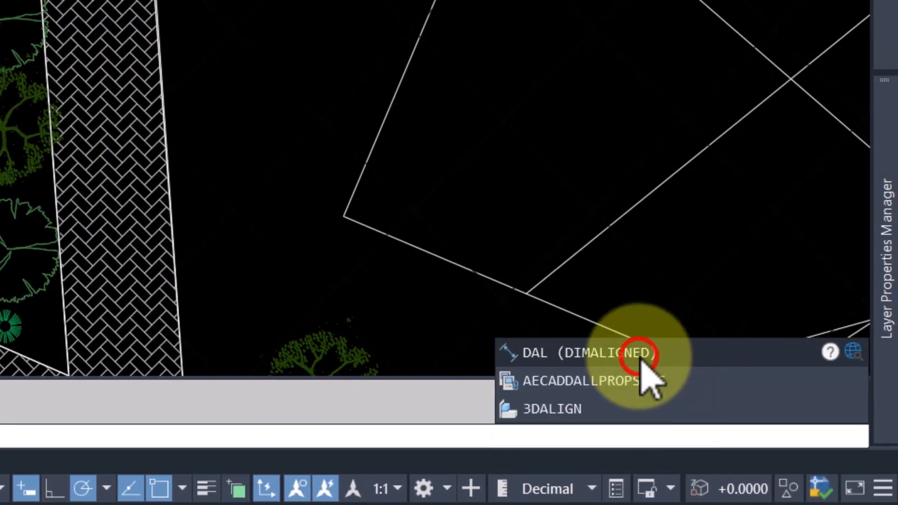
left_click(640, 356)
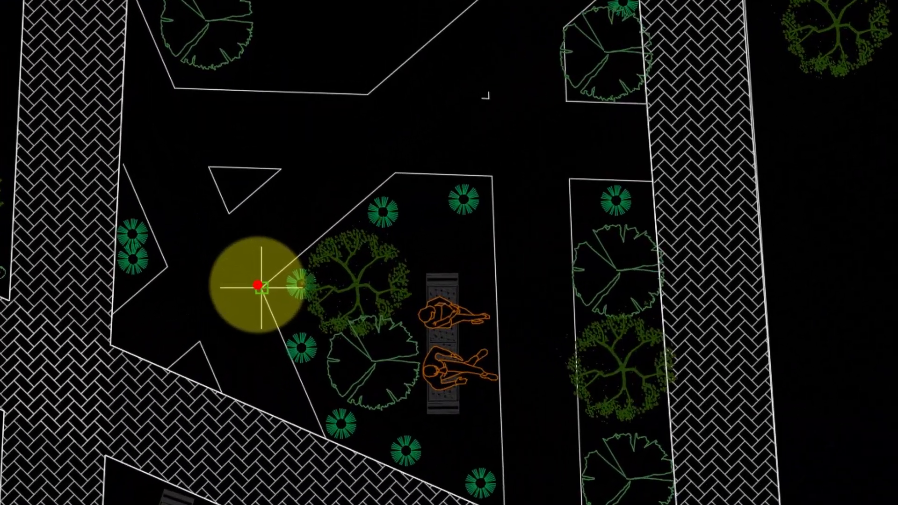
left_click(261, 287)
left_click(395, 173)
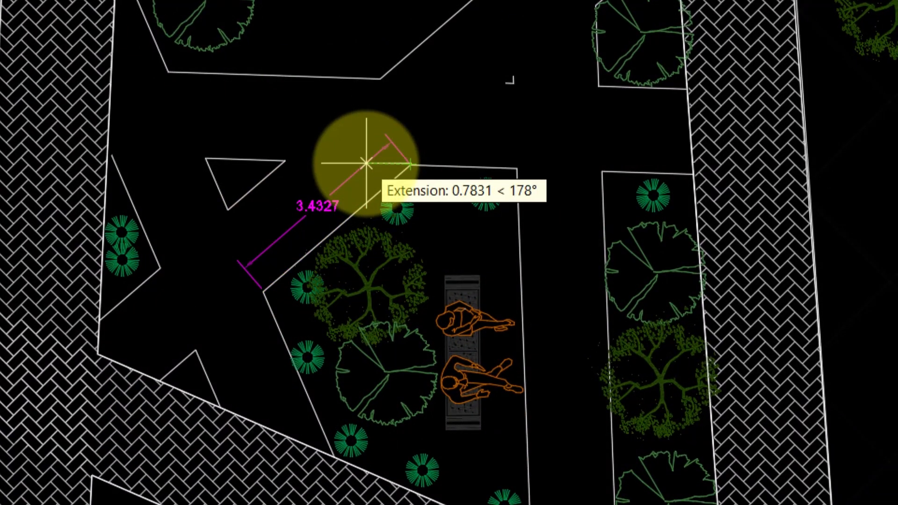
Continue the aligned dimension with DIMCONTINUE across the gaps and neighbouring planting beds towards the paved path.
type("dco")
key("Return")
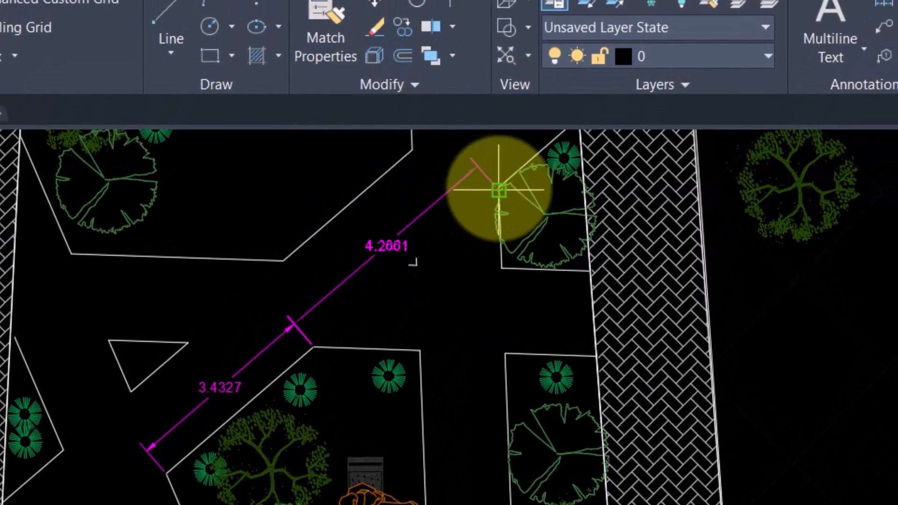
left_click(499, 189)
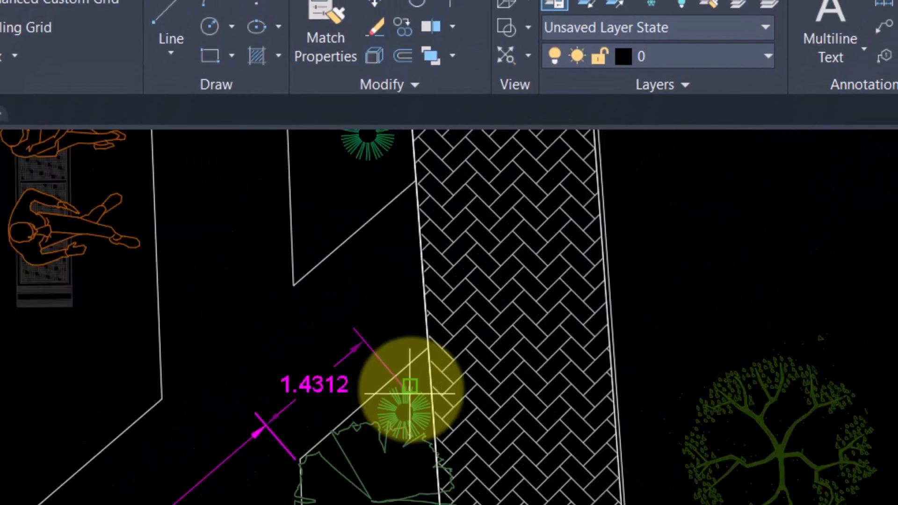
left_click(415, 257)
key("Escape")
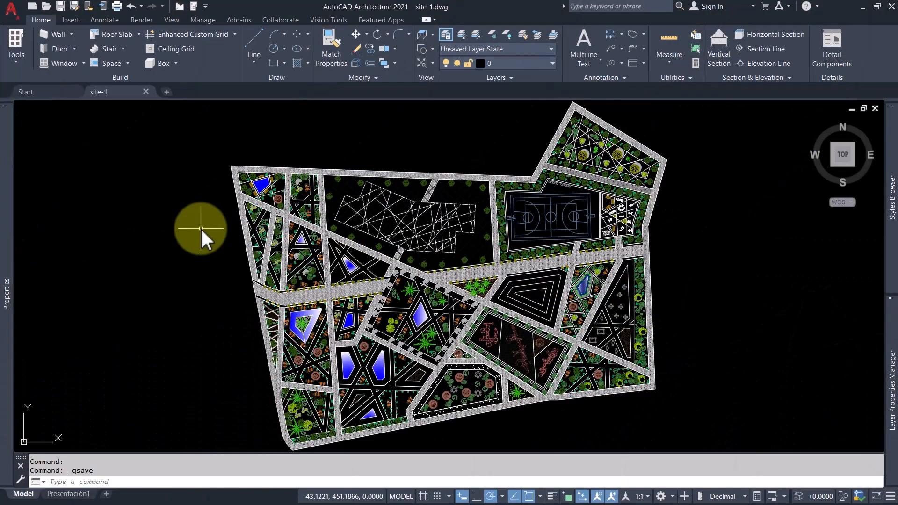
Dimension the angle between a steep line and the long gently sloping line in the crossing-lines area with DIMANGULAR.
type("dan")
key("Return")
scroll(353, 198, "up", 6)
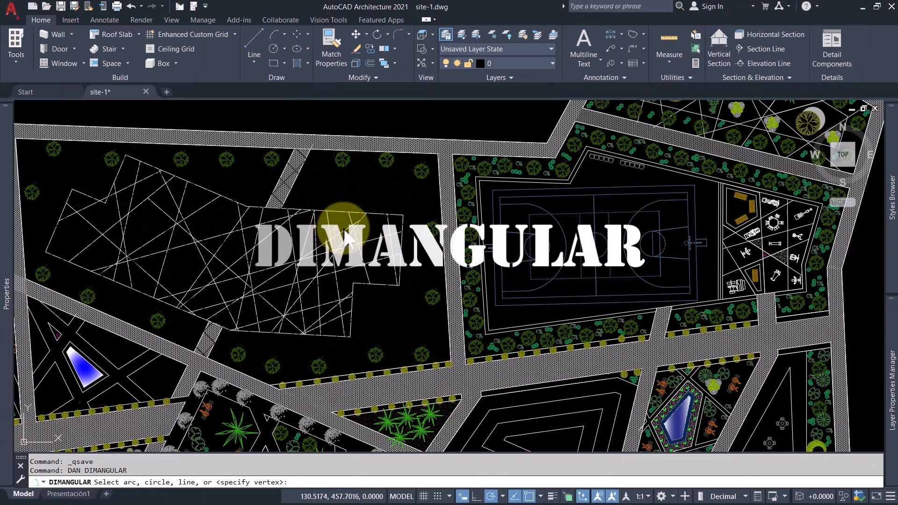
left_click(332, 202)
left_click(346, 196)
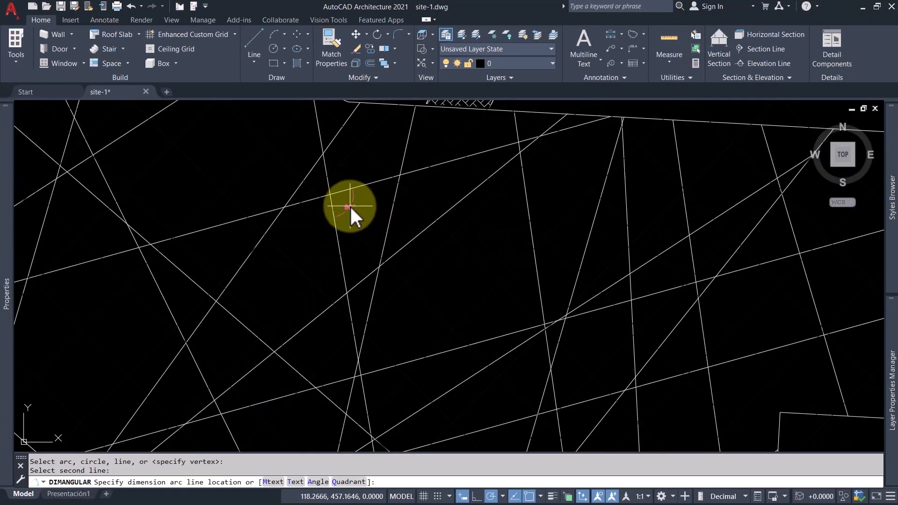
left_click(353, 212)
scroll(313, 186, "up", 3)
scroll(315, 188, "up", 3)
Add a second angular dimension between the adjacent diagonal line and the same long gently sloping line.
key("Return")
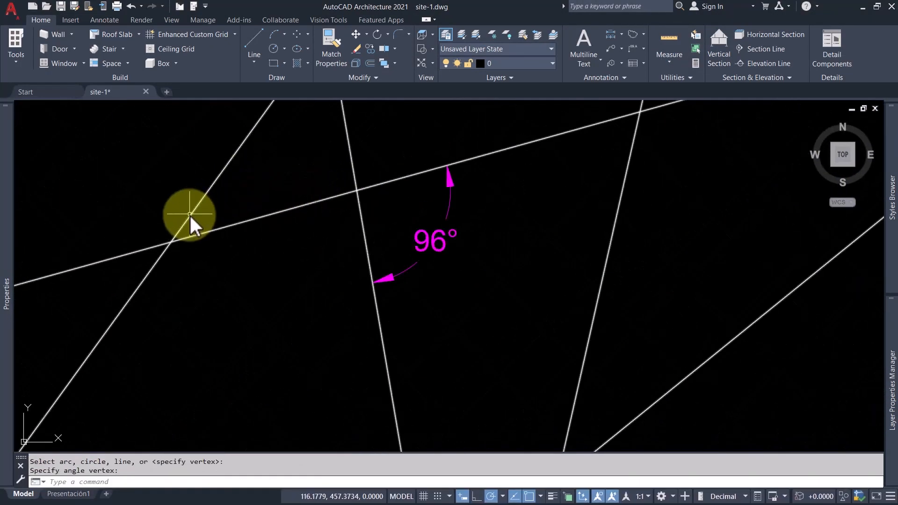
key("Escape")
key("Return")
left_click(191, 212)
left_click(204, 232)
left_click(244, 192)
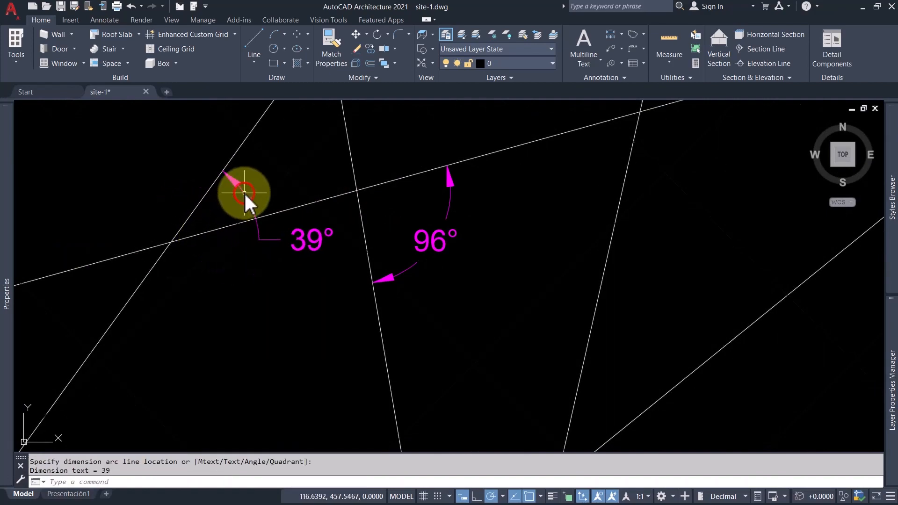
Add angular dimensions to the free-throw semicircle and the large outer arc at the basketball court's west end.
scroll(269, 189, "down", 7)
middle_click_drag(645, 261, 356, 217)
scroll(356, 217, "down", 2)
scroll(577, 190, "up", 7)
key("Return")
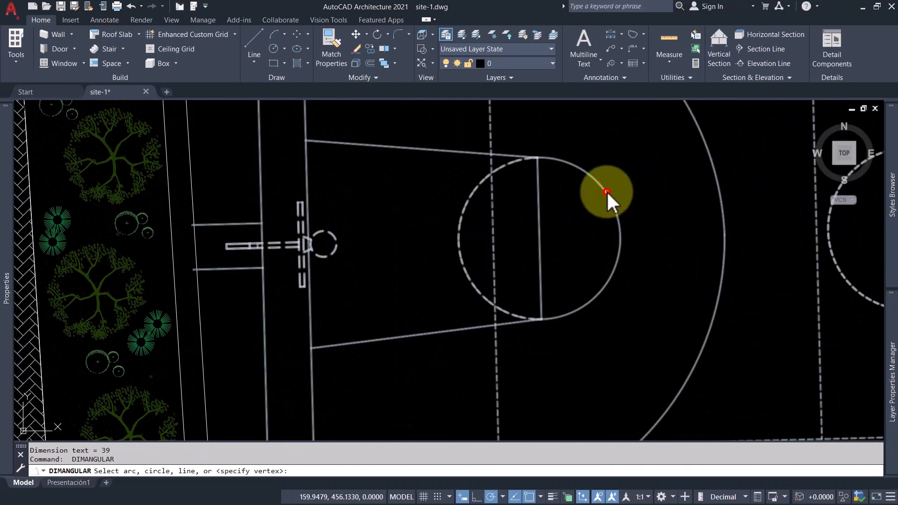
left_click(607, 195)
middle_click_drag(632, 197, 473, 245)
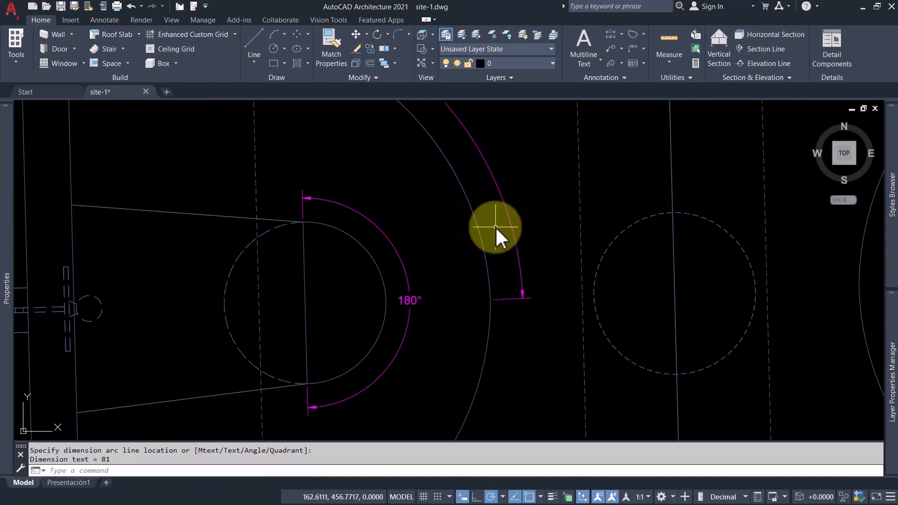
Dimension the angles of the free-throw semicircle and the large outer arc at the basketball court's east end with DIMANGULAR.
scroll(495, 226, "down", 7)
type("z")
key("Return")
scroll(540, 231, "down", 3)
type("e")
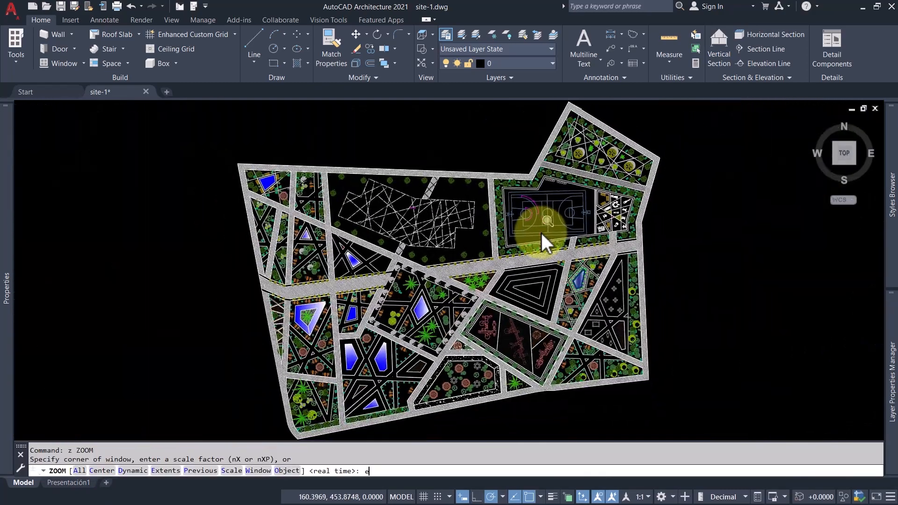
key("Return")
type("da")
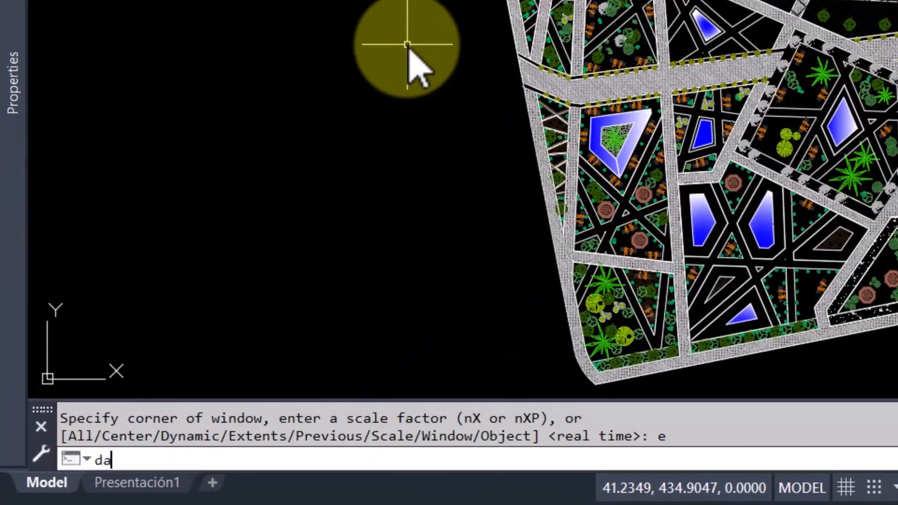
type("n")
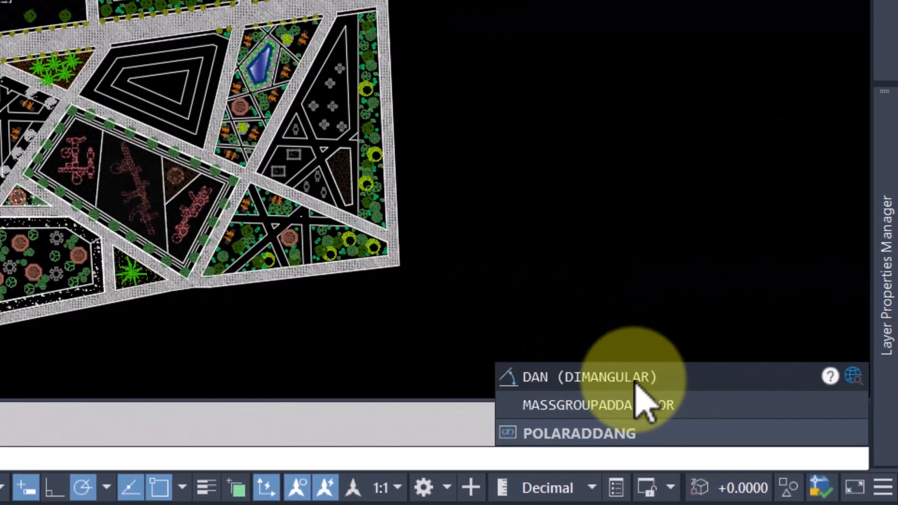
left_click(674, 381)
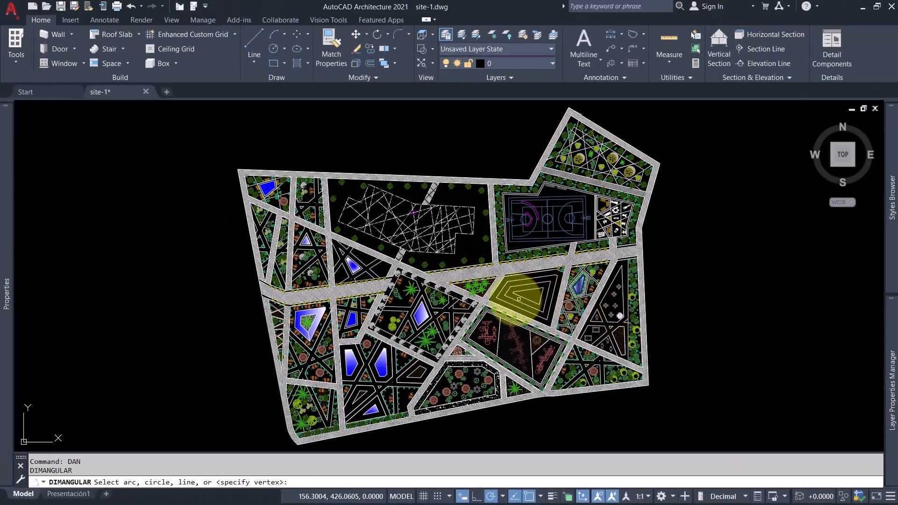
scroll(561, 215, "up", 8)
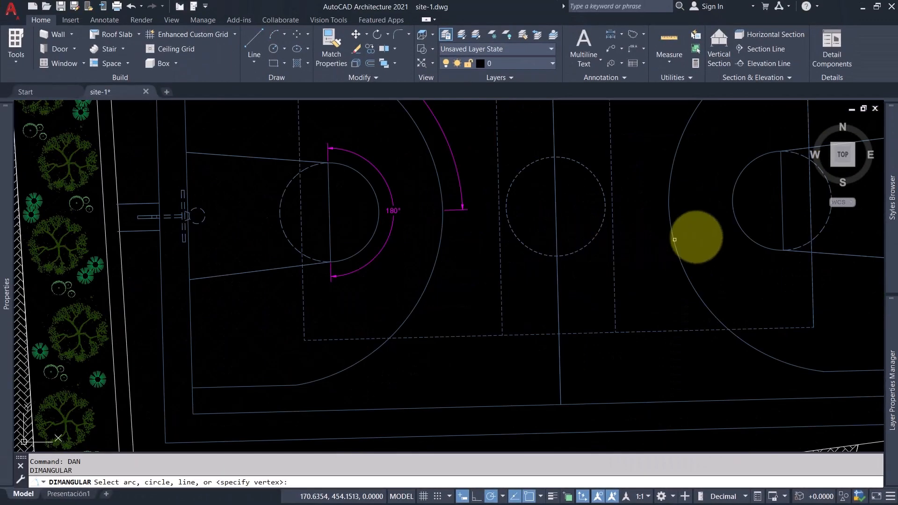
left_click(737, 224)
left_click(716, 230)
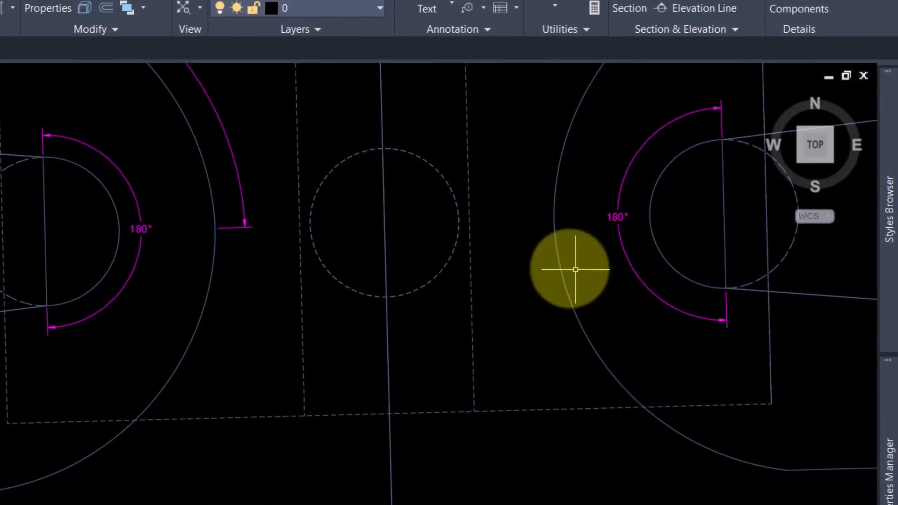
left_click(556, 261)
left_click(529, 265)
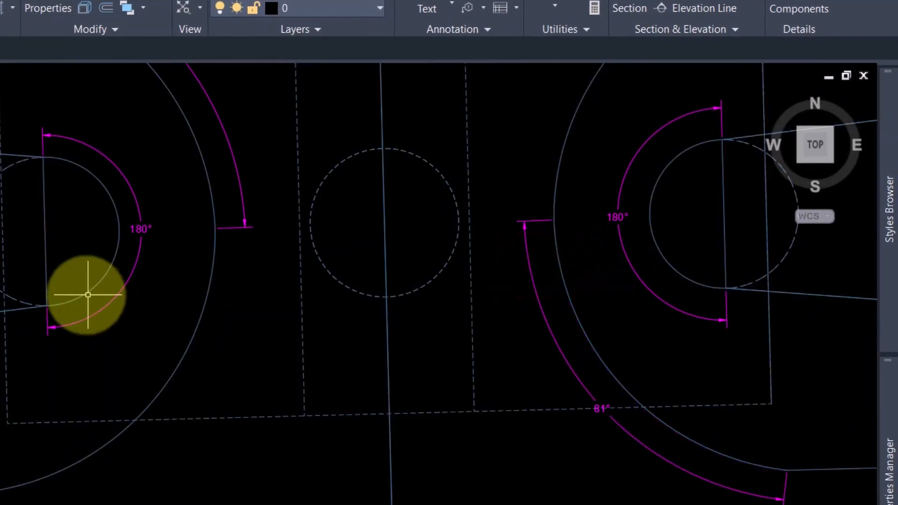
Dimension the angle between another steep line and the sloping line it crosses in the crossing-lines area.
mouse_move(1, 304)
middle_mouse_down()
mouse_move(195, 310)
mouse_move(345, 341)
middle_mouse_up()
middle_click_drag(143, 263, 557, 306)
scroll(232, 248, "up", 4)
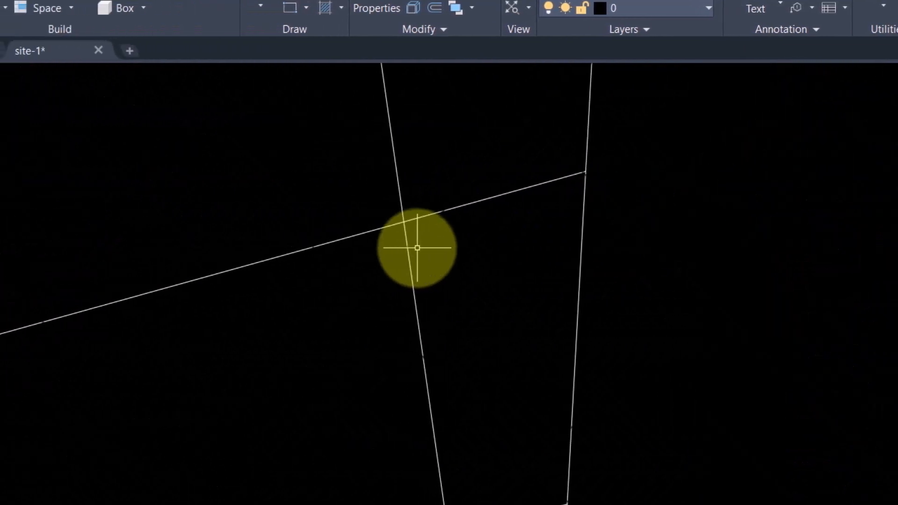
key("Return")
left_click(221, 242)
left_click(433, 213)
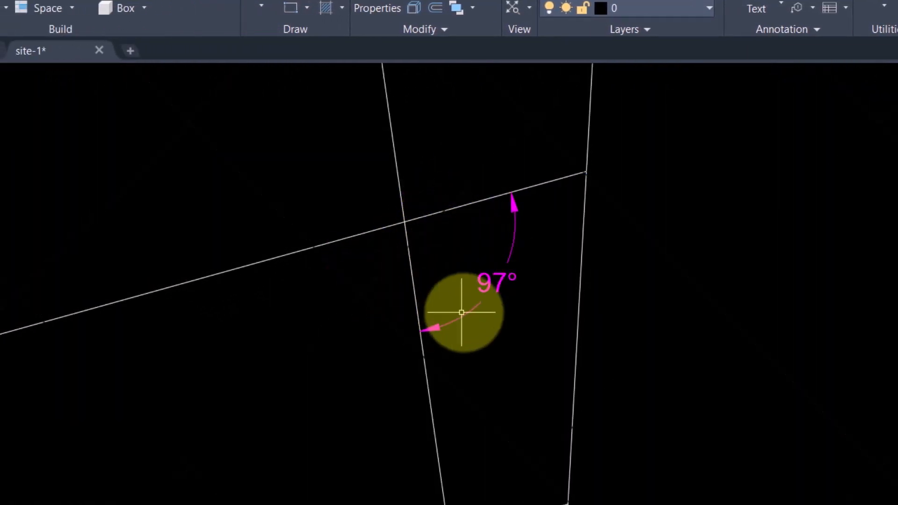
scroll(465, 312, "down", 3)
scroll(464, 312, "down", 5)
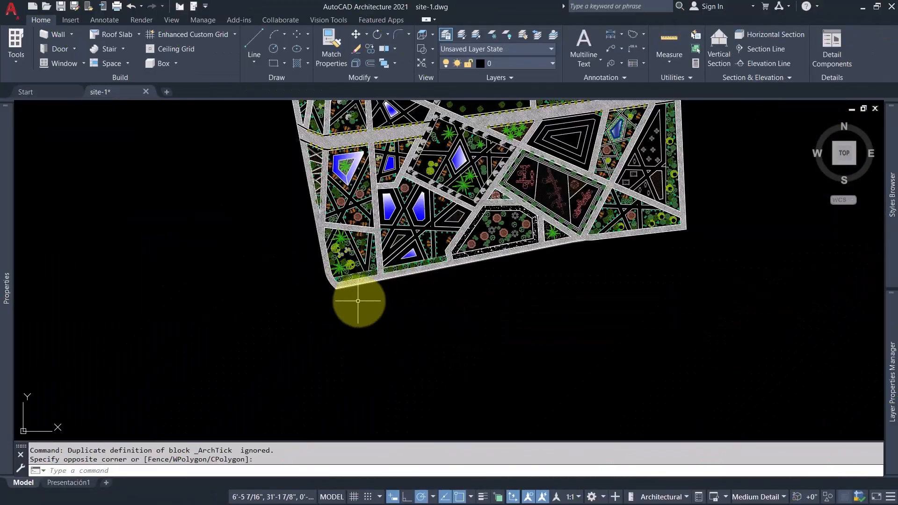
Place an aligned dimension along the southwest planting bed's lower edge, from its curved corner to the crossing path, below the boundary path.
scroll(357, 299, "up", 3)
scroll(276, 232, "up", 2)
key("Escape")
key("Escape")
type("dal")
key("Return")
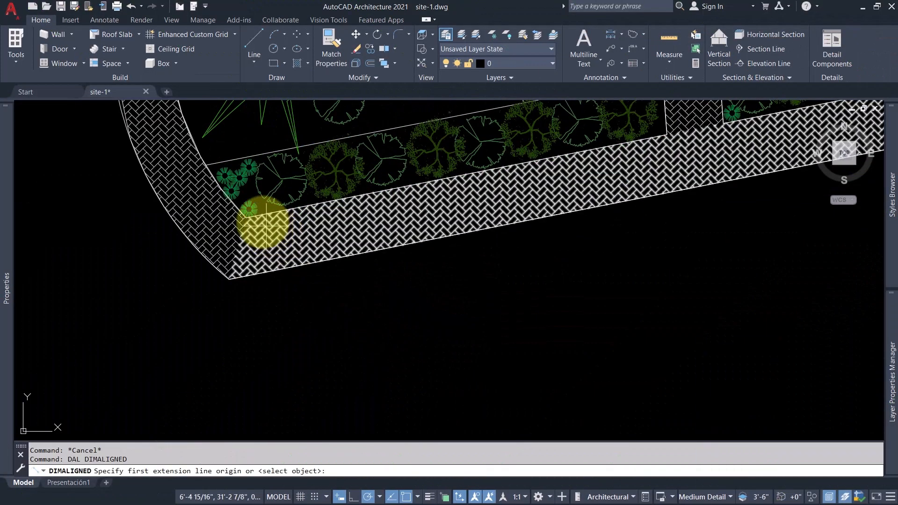
scroll(267, 218, "up", 3)
middle_click_drag(749, 135, 456, 259)
scroll(456, 259, "down", 5)
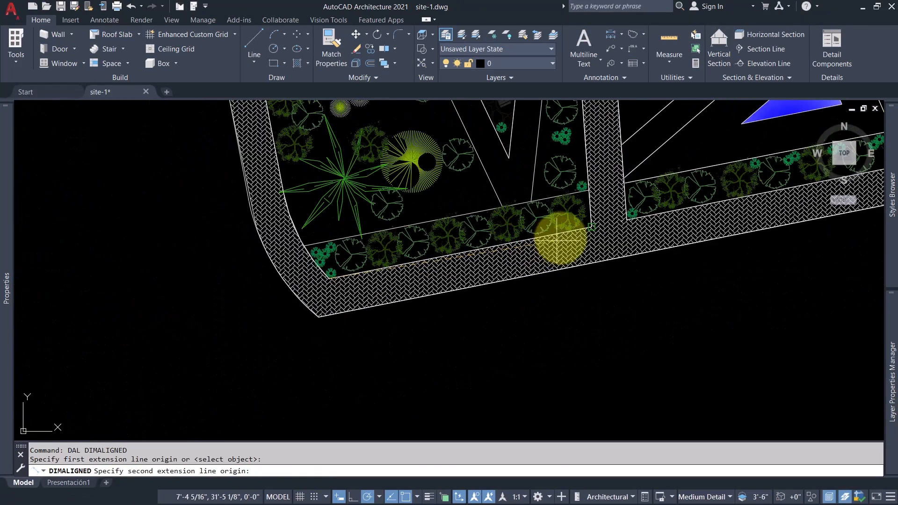
scroll(573, 234, "up", 4)
left_click(627, 211)
scroll(627, 212, "down", 4)
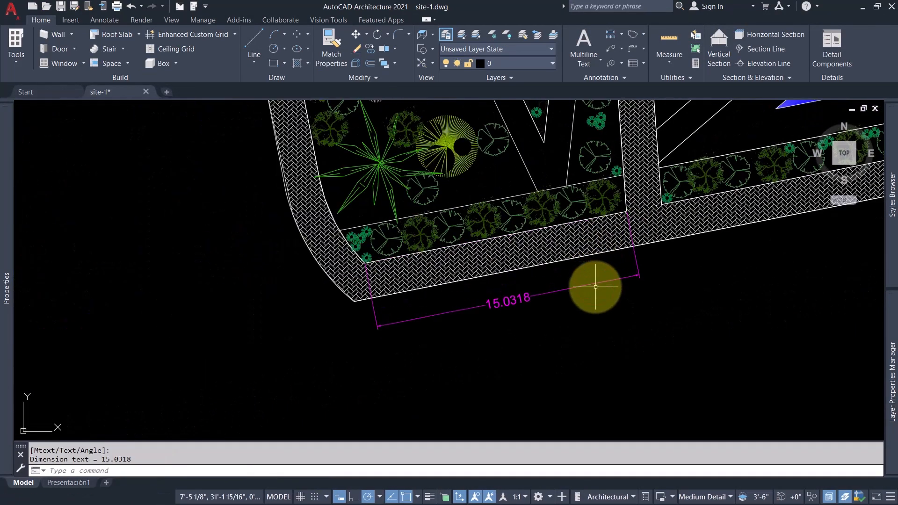
Add baseline dimensions with DIMBASELINE from the same southwest corner to the successive bed corners along the southern boundary path.
type("dimbase")
key("Return")
middle_click_drag(714, 282, 504, 324)
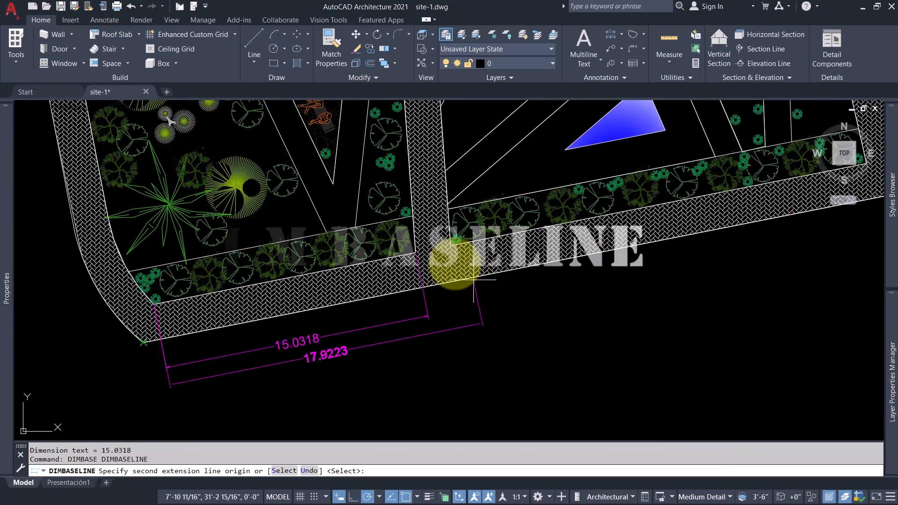
left_click(452, 245)
scroll(621, 283, "up", 2)
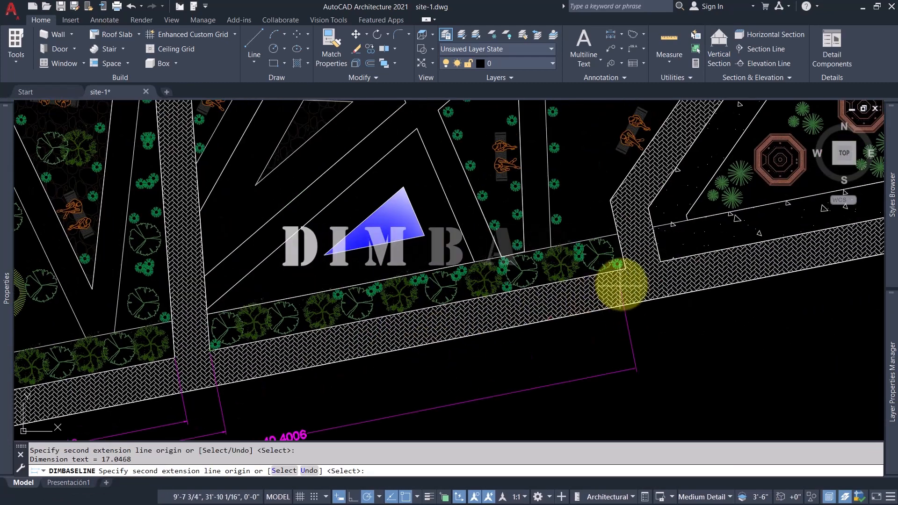
left_click(660, 263)
scroll(660, 262, "down", 3)
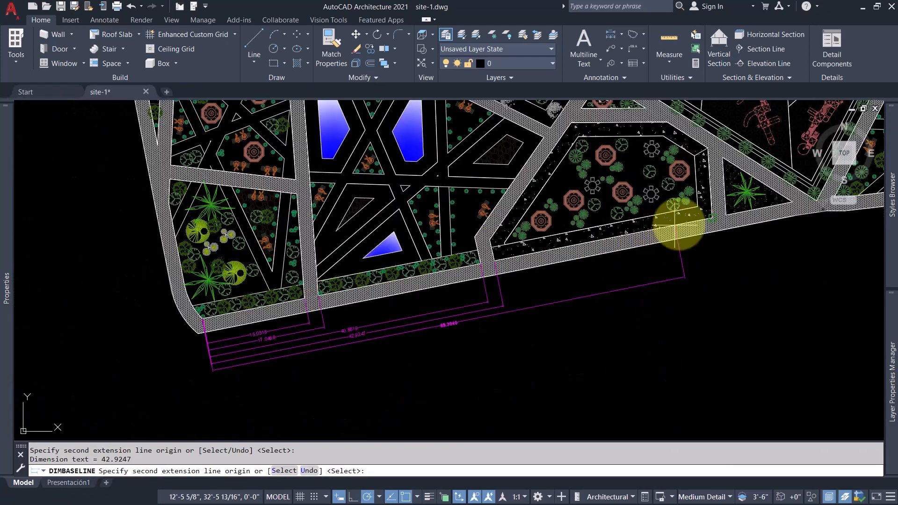
key("Escape")
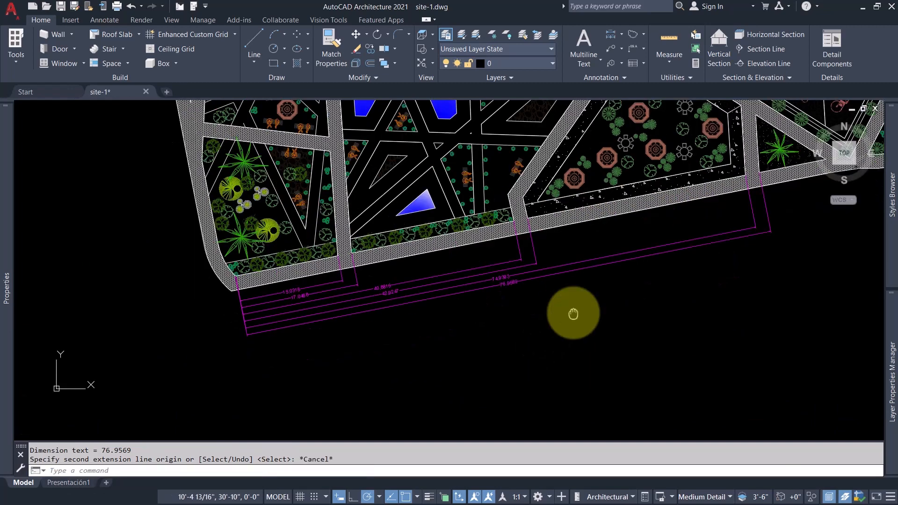
scroll(575, 320, "up", 2)
middle_click_drag(601, 355, 587, 373)
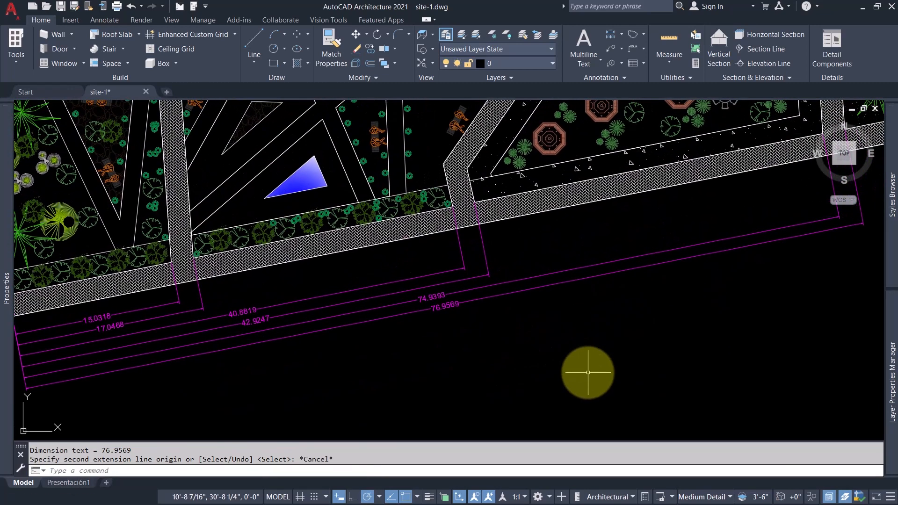
middle_click(556, 355)
middle_click(557, 355)
Place an aligned dimension along the west edge of the northwest bed with the blue pond, outside the boundary path.
scroll(233, 157, "up", 6)
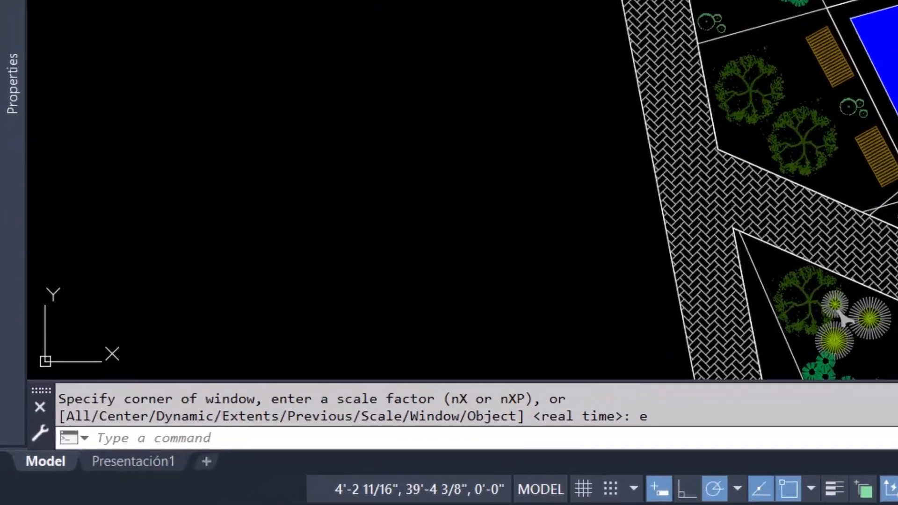
type("da")
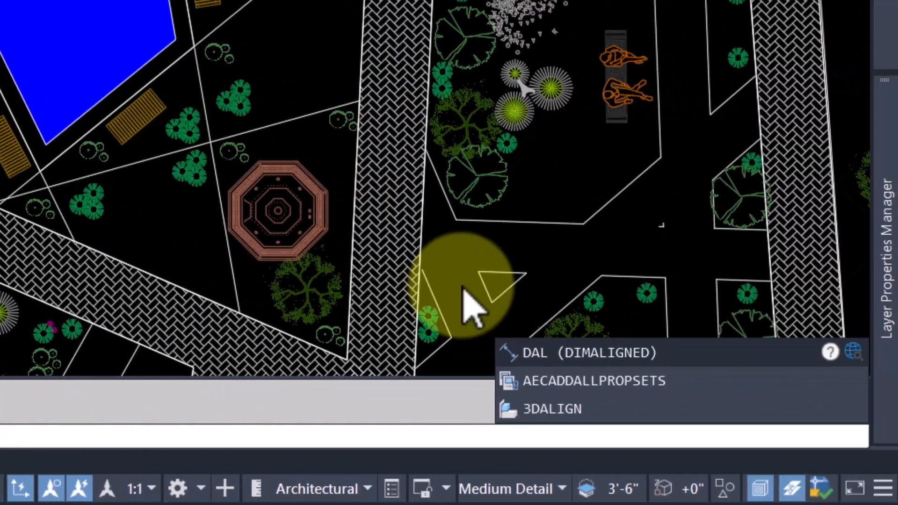
left_click(578, 358)
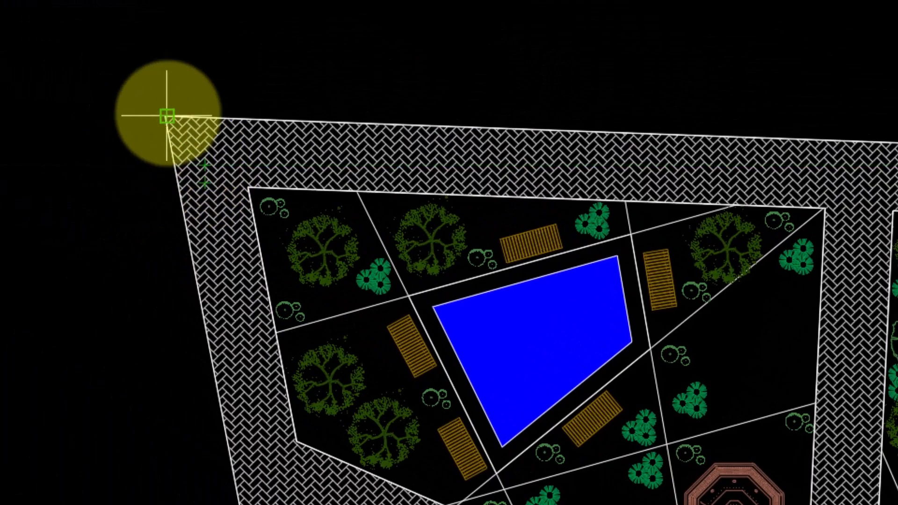
scroll(216, 159, "up", 6)
left_click(203, 174)
scroll(238, 199, "down", 4)
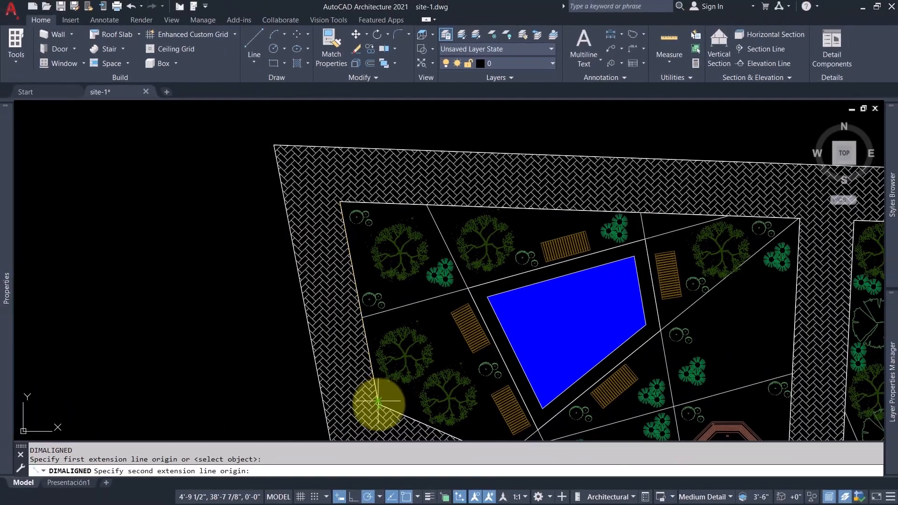
scroll(377, 403, "up", 4)
left_click(374, 405)
scroll(301, 271, "down", 8)
left_click(241, 245)
Add baseline dimensions with DIMBASELINE from the northwest bed's top corner to the corners of the next beds along the western path.
scroll(225, 200, "up", 3)
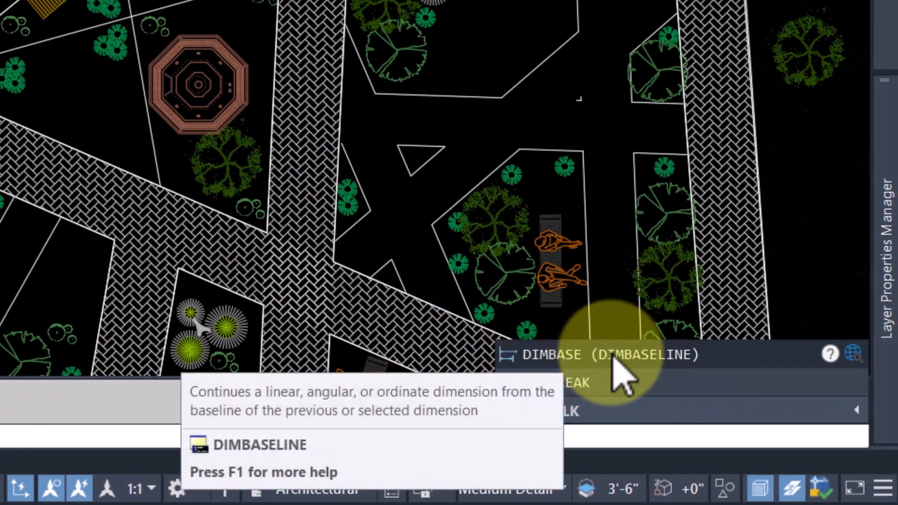
left_click(610, 356)
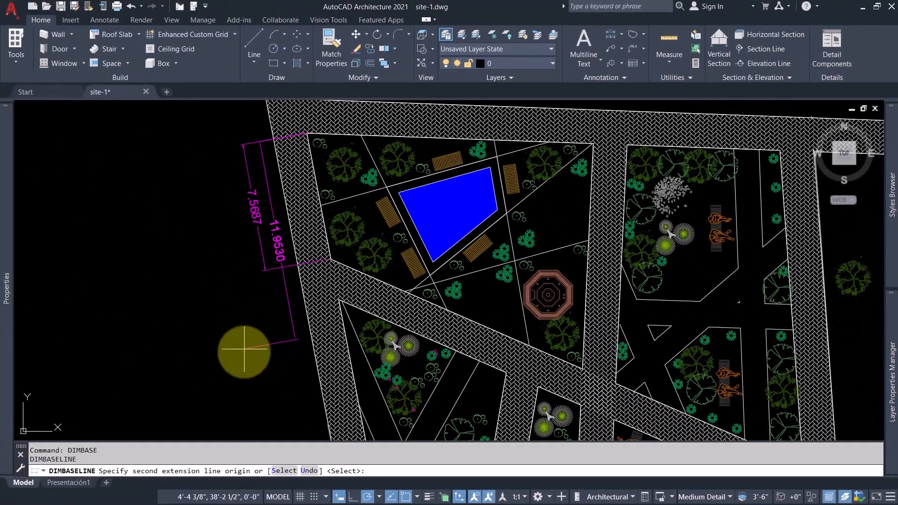
middle_click_drag(299, 327, 294, 255)
left_click(334, 229)
scroll(332, 227, "up", 6)
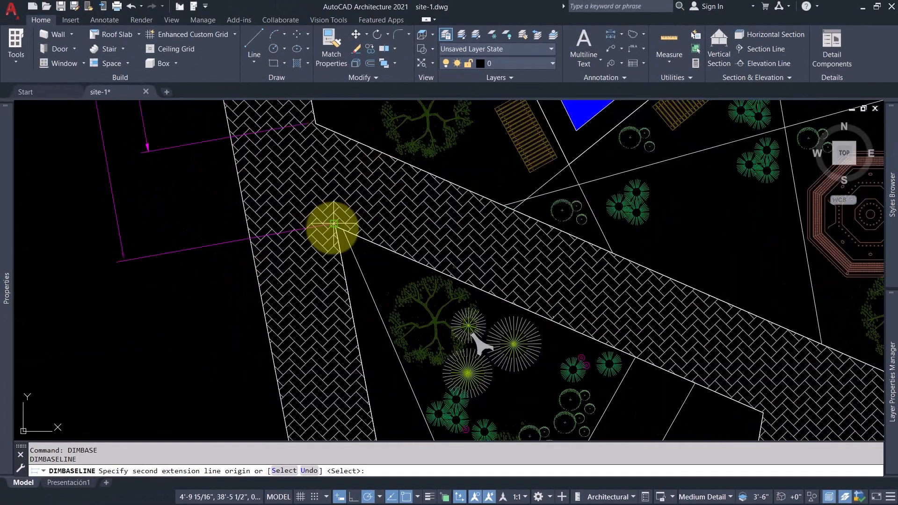
middle_click_drag(340, 377, 306, 216)
scroll(346, 242, "up", 4)
left_click(346, 242)
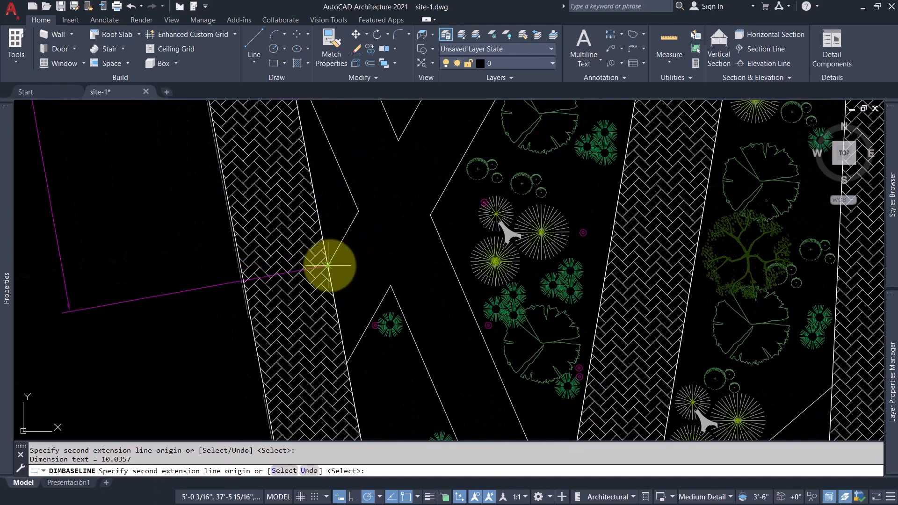
Continue the baseline dimensions down the western boundary to both edges of the narrow diagonal strip, and end DIMBASELINE.
scroll(304, 332, "down", 5)
scroll(264, 261, "up", 8)
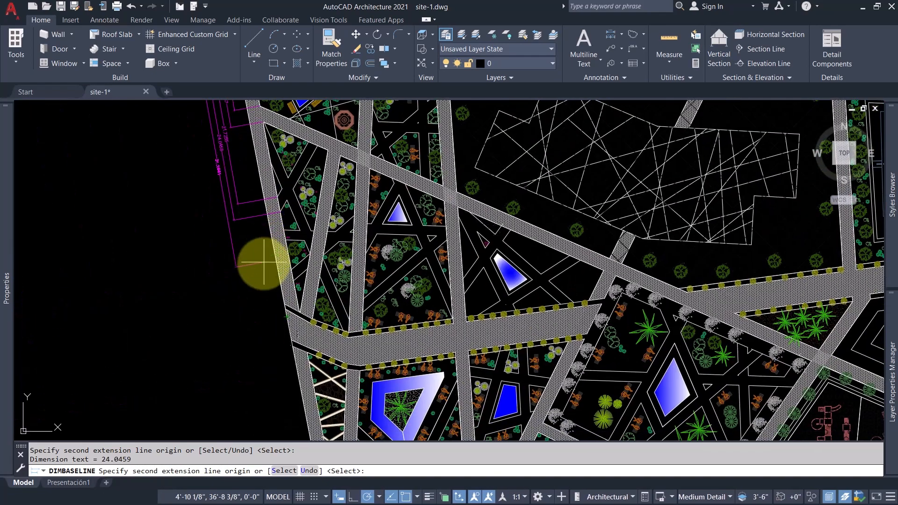
middle_click_drag(317, 374, 302, 237)
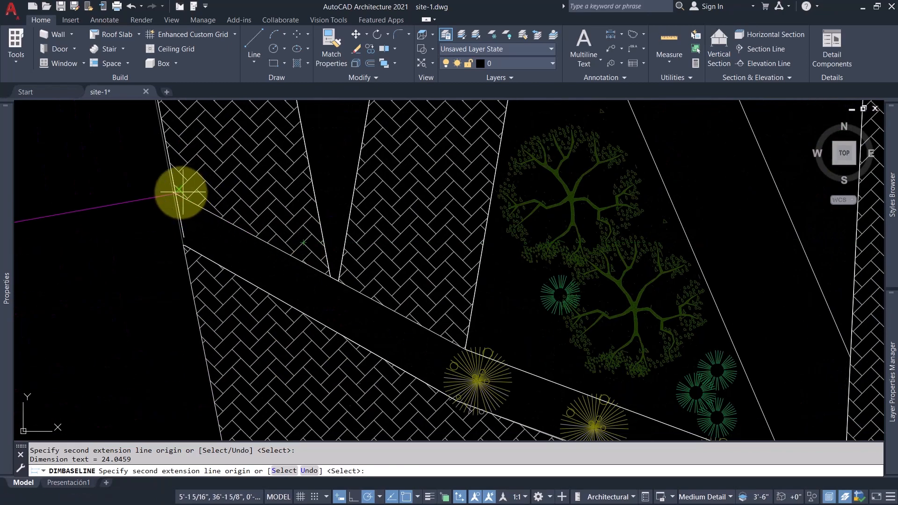
left_click(185, 248)
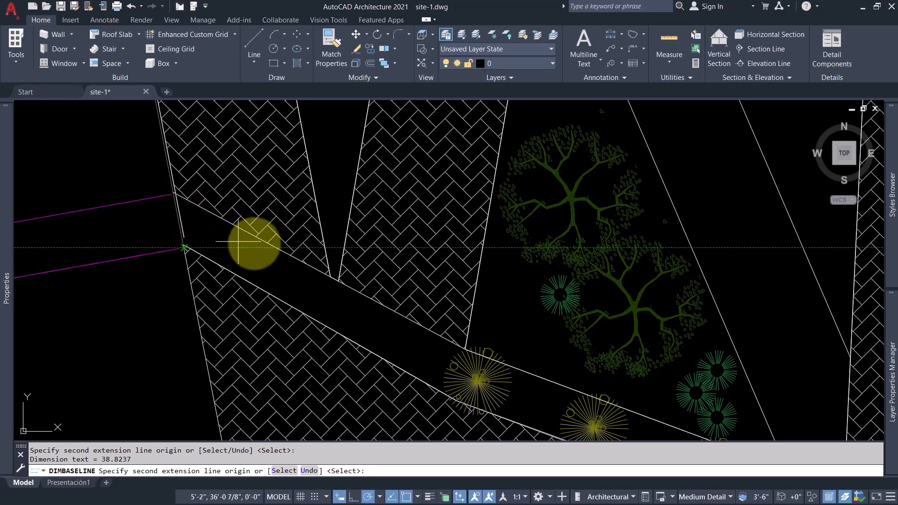
scroll(290, 258, "down", 6)
key("Escape")
scroll(243, 280, "up", 3)
scroll(266, 328, "up", 2)
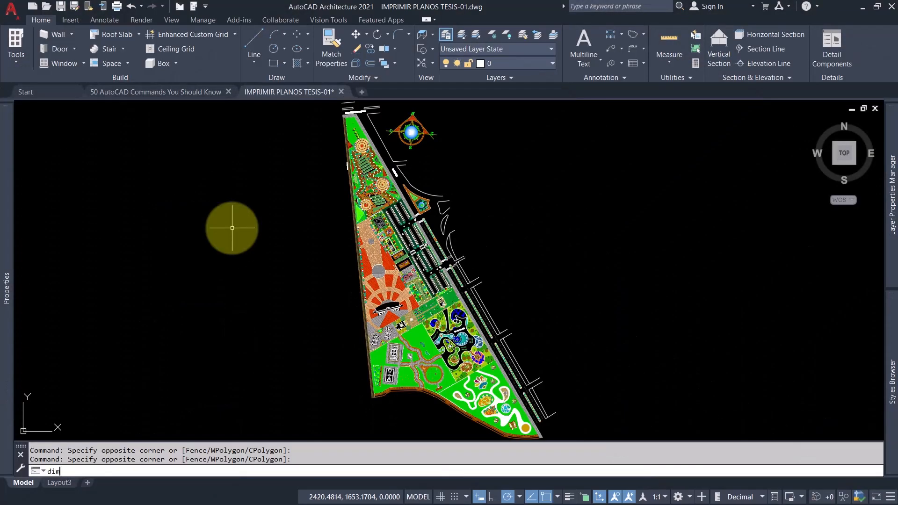
Dimension the radius of the small hatched circle in the brick-paved plaza with DIMRADIUS.
type("ad")
key("Return")
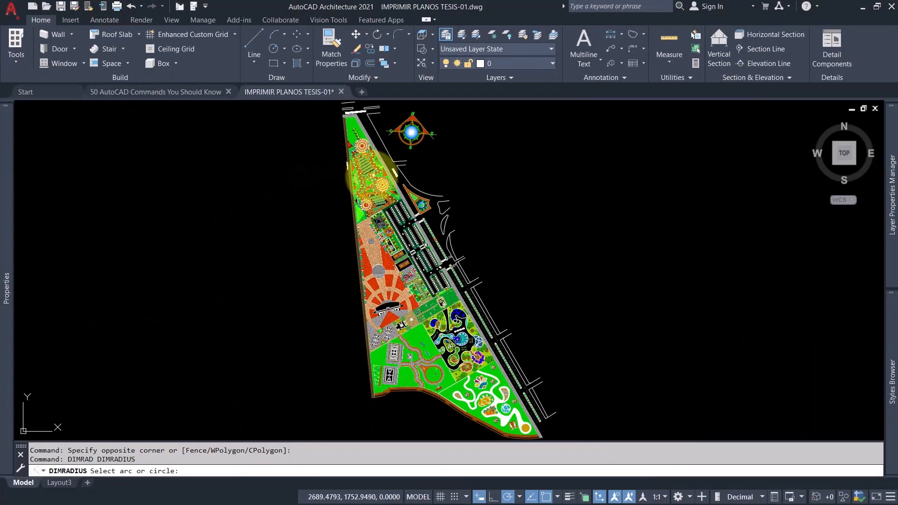
scroll(369, 176, "up", 4)
scroll(438, 296, "up", 6)
scroll(277, 287, "up", 4)
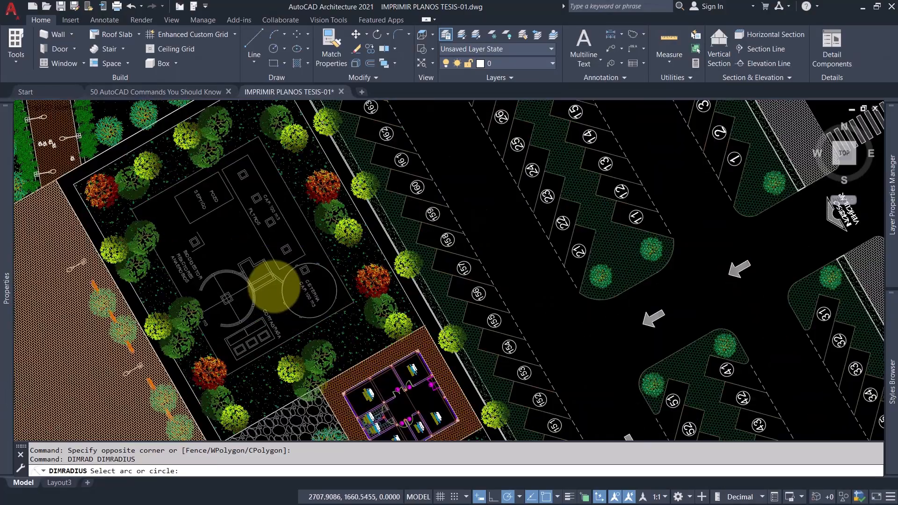
middle_click_drag(312, 307, 361, 188)
scroll(360, 187, "down", 3)
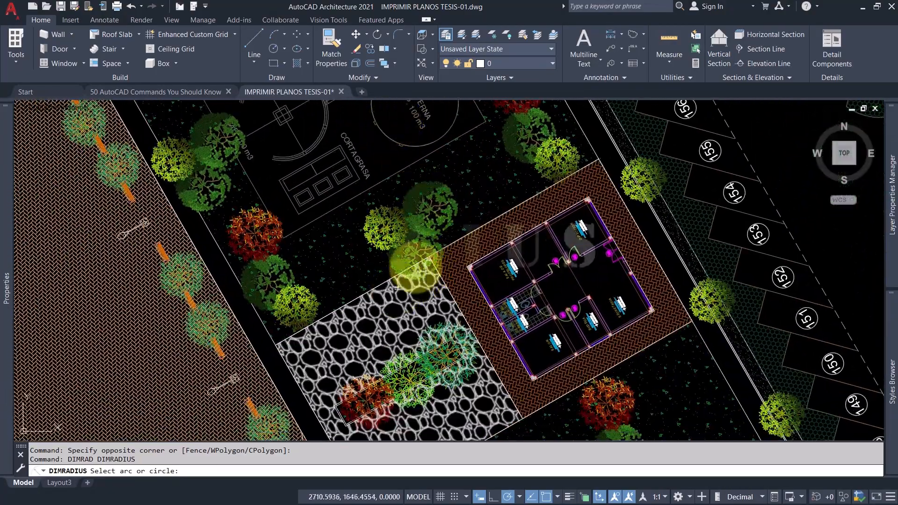
scroll(333, 287, "down", 3)
scroll(333, 286, "up", 8)
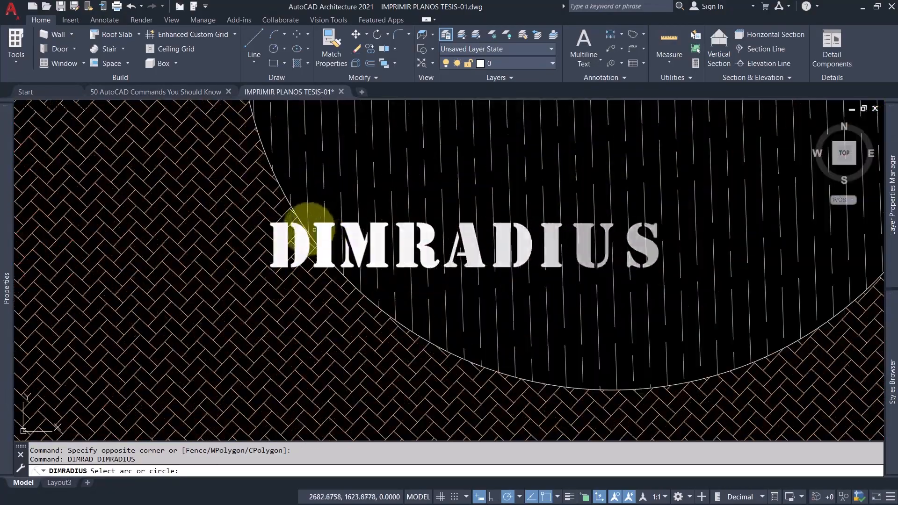
left_click(286, 212)
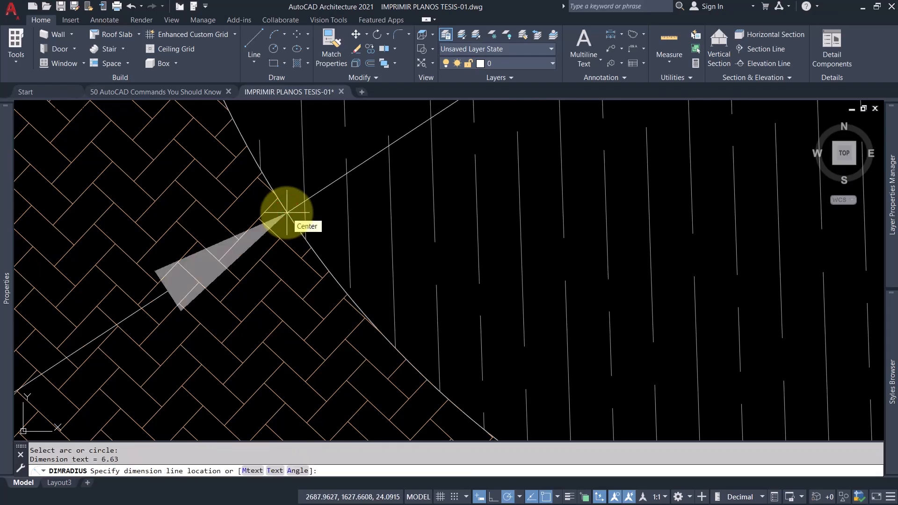
left_click(321, 200)
scroll(327, 229, "down", 6)
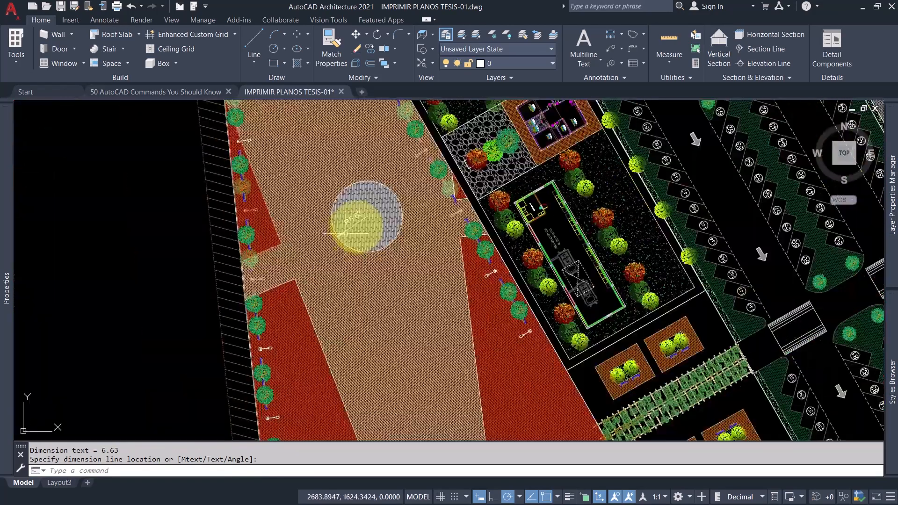
scroll(392, 204, "up", 5)
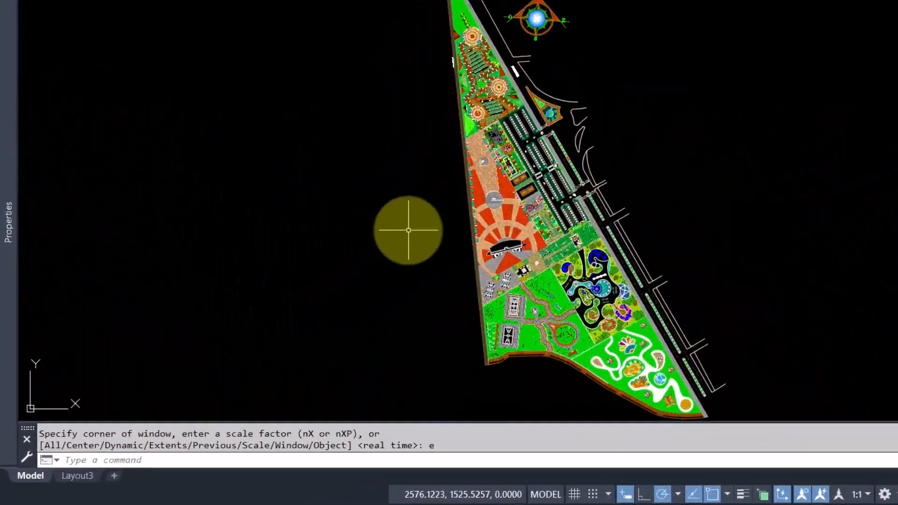
Dimension the radius of the playground circle along the inner edge of its brown brick ring with DIMRADIUS.
type("d")
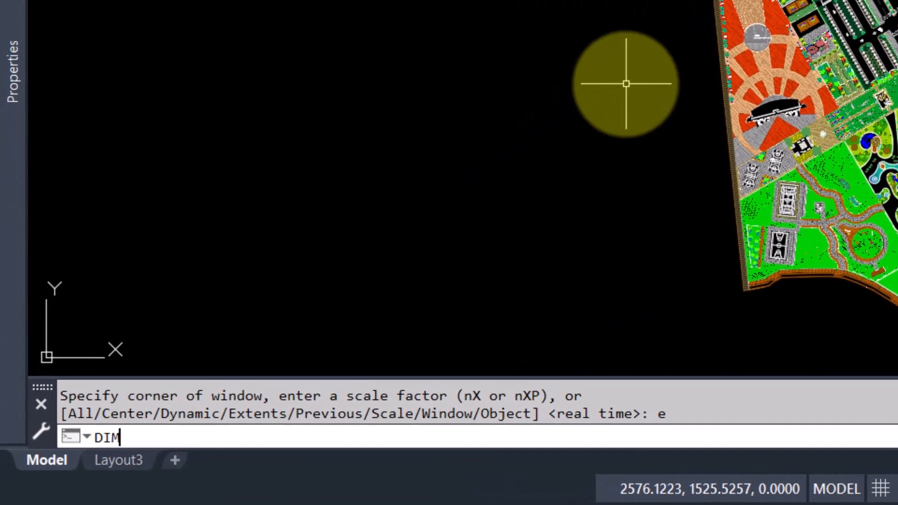
type("imrad")
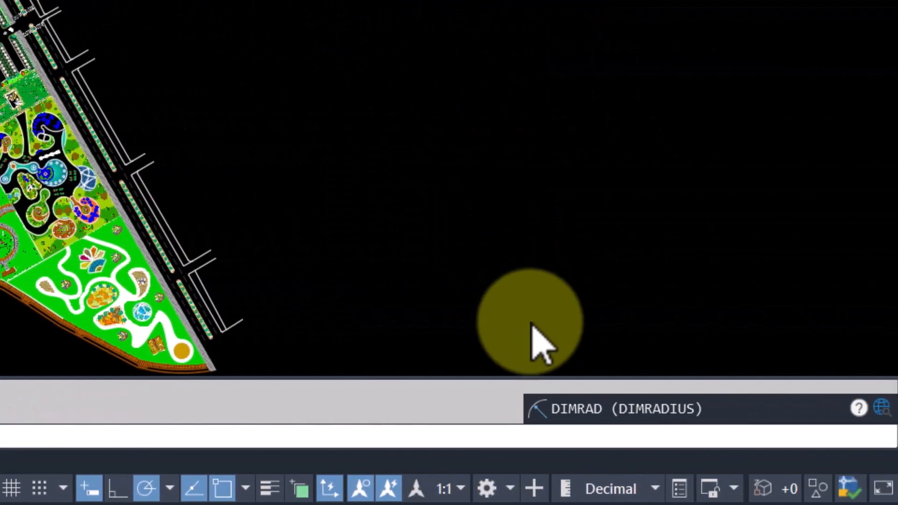
key("Return")
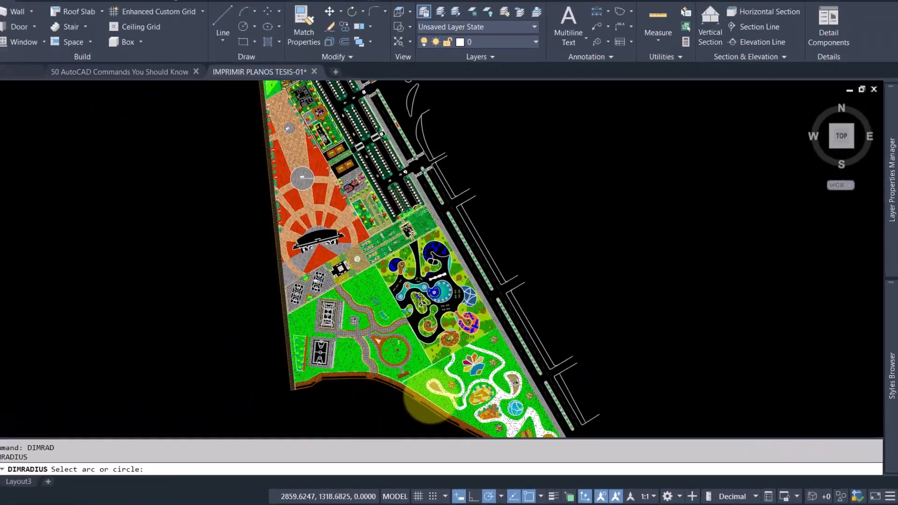
scroll(300, 320, "up", 6)
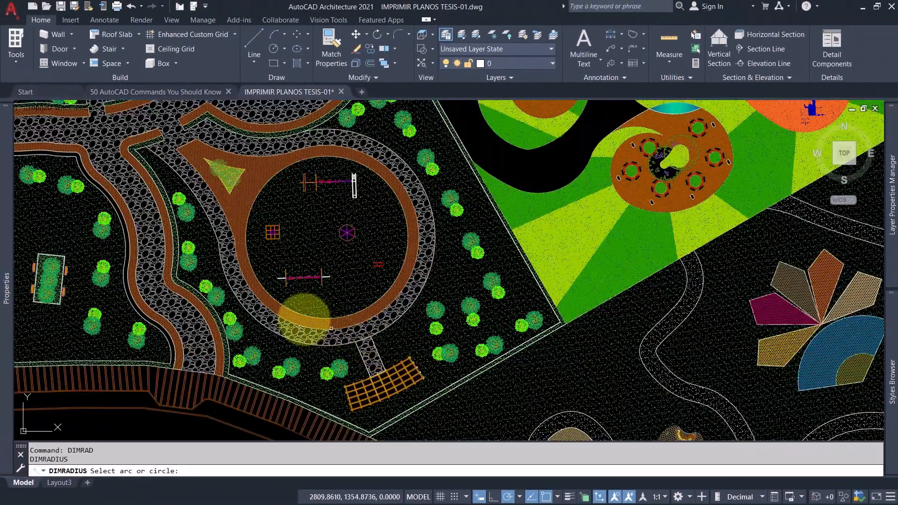
scroll(278, 308, "up", 5)
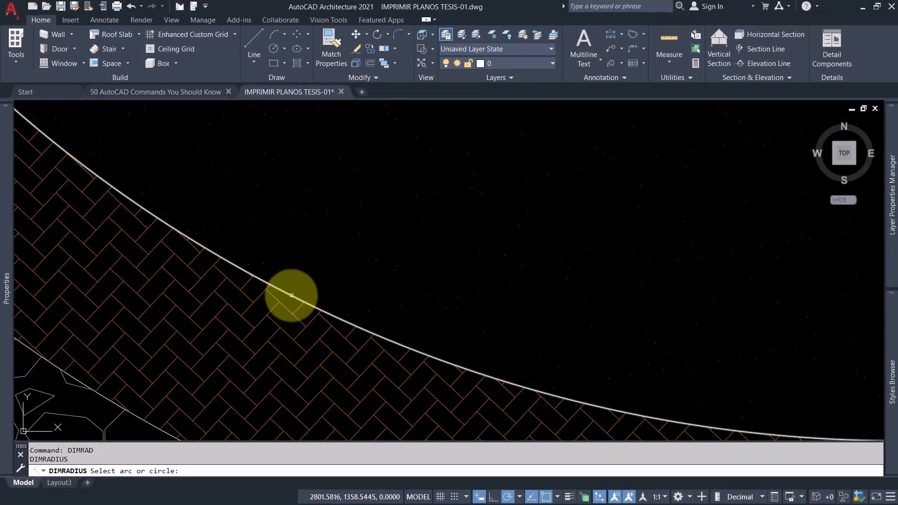
left_click(292, 296)
scroll(291, 295, "down", 10)
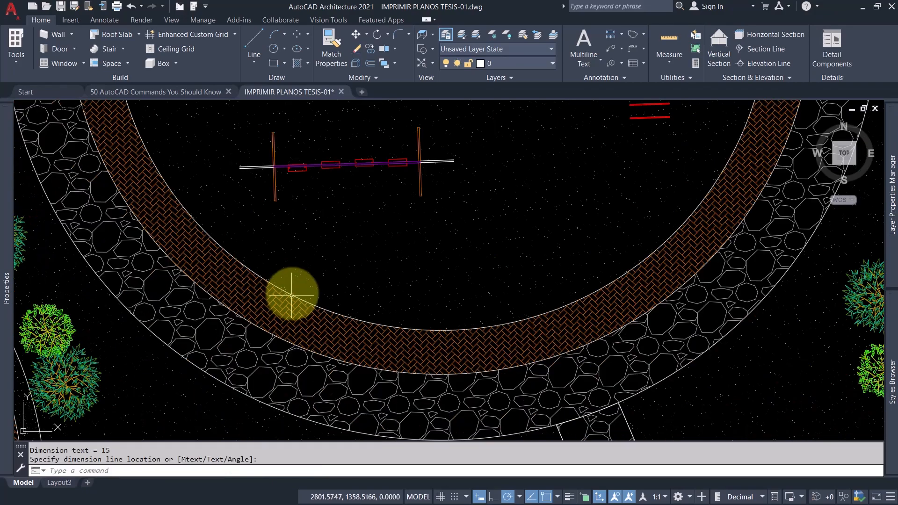
mouse_move(327, 220)
middle_mouse_down()
mouse_move(357, 298)
mouse_move(381, 322)
mouse_move(318, 283)
middle_mouse_up()
scroll(440, 263, "down", 2)
mouse_move(532, 226)
middle_mouse_down()
mouse_move(413, 264)
mouse_move(380, 264)
middle_mouse_up()
scroll(564, 216, "up", 6)
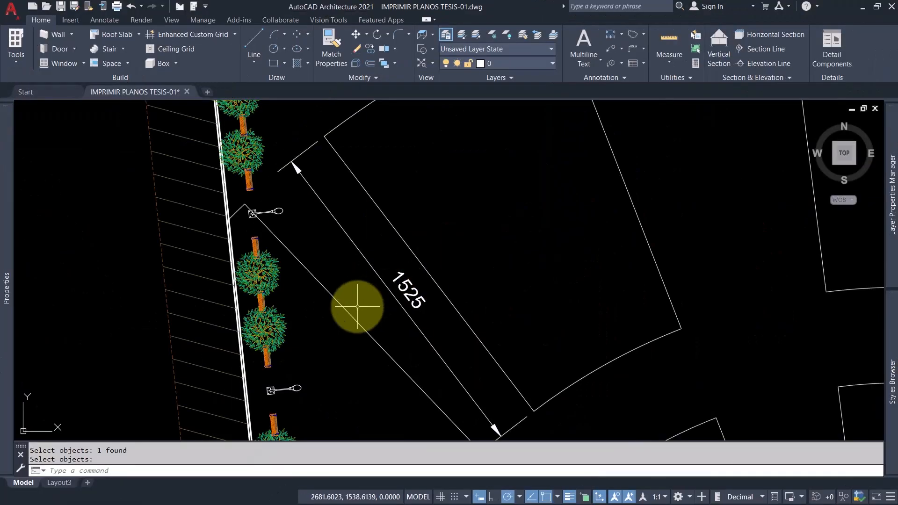
Try rotating the 1525 dimension's text and slanting its extension lines with the Rotate and Oblique options of DIMEDIT.
type("DIMEDIT")
key("Return")
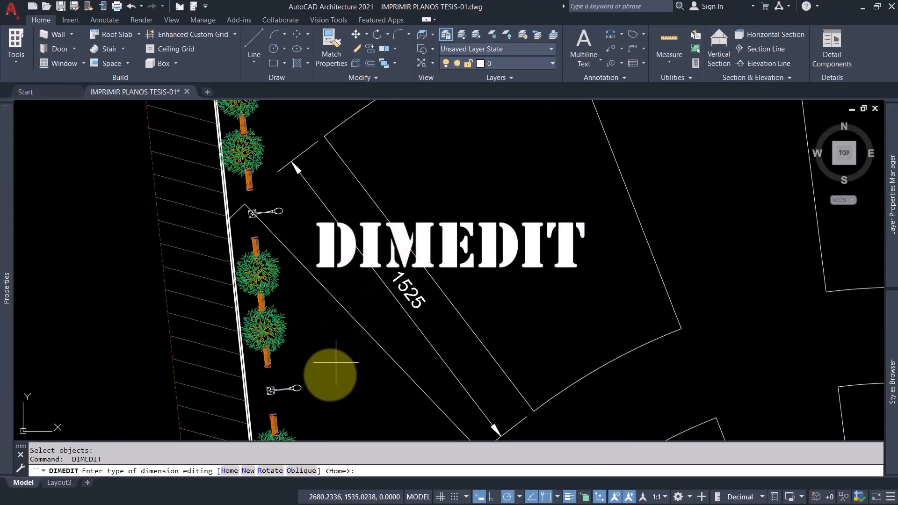
left_click(270, 471)
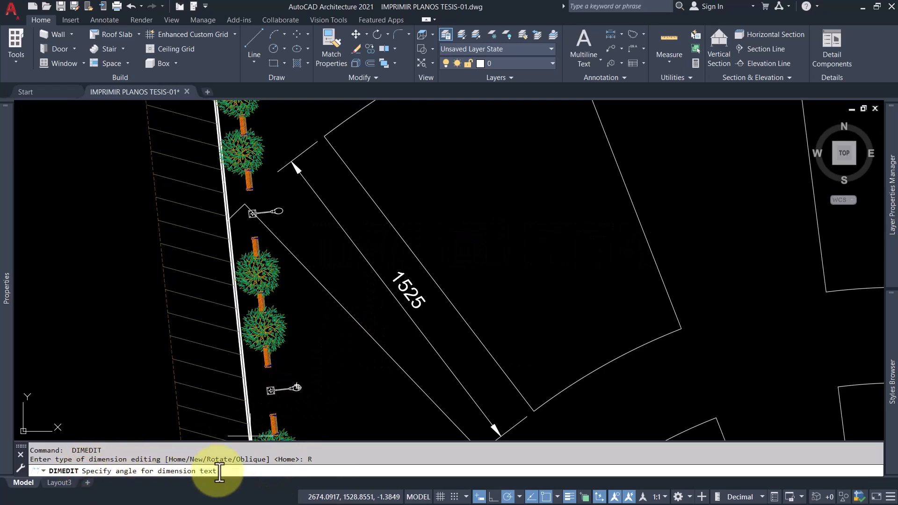
left_click(403, 289)
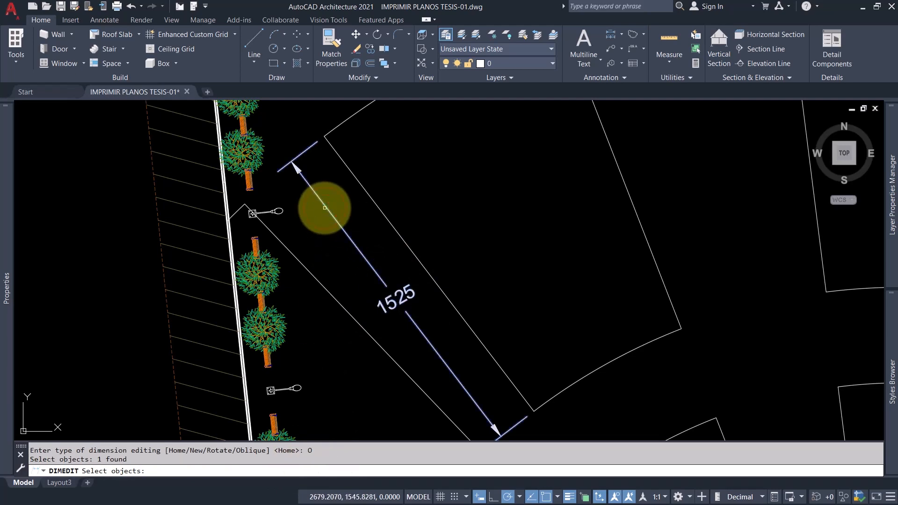
key("Return")
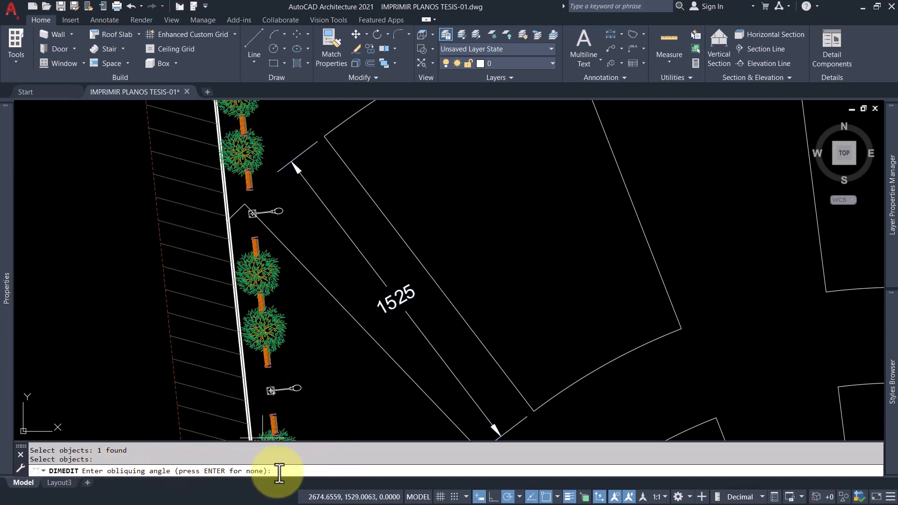
key("ctrl+z")
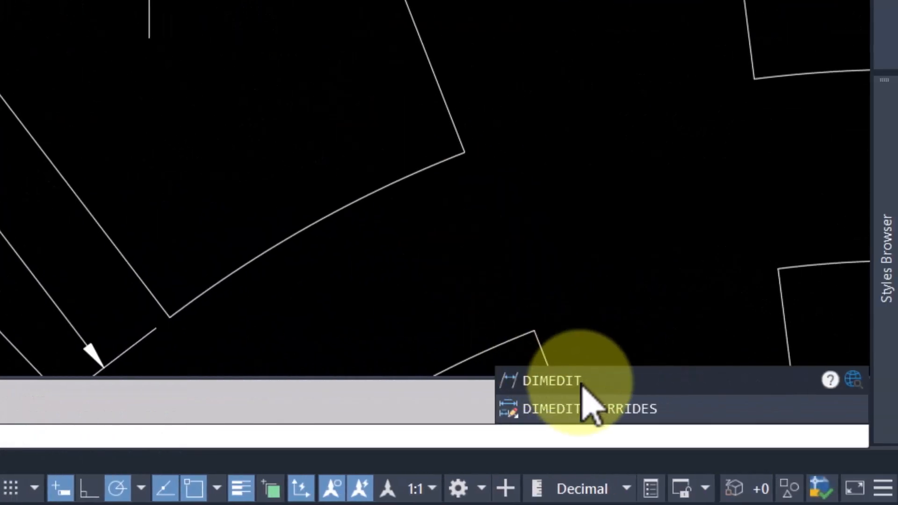
Replace the text of the 25,32 dimension with 1525 using the New option of DIMEDIT.
left_click(594, 384)
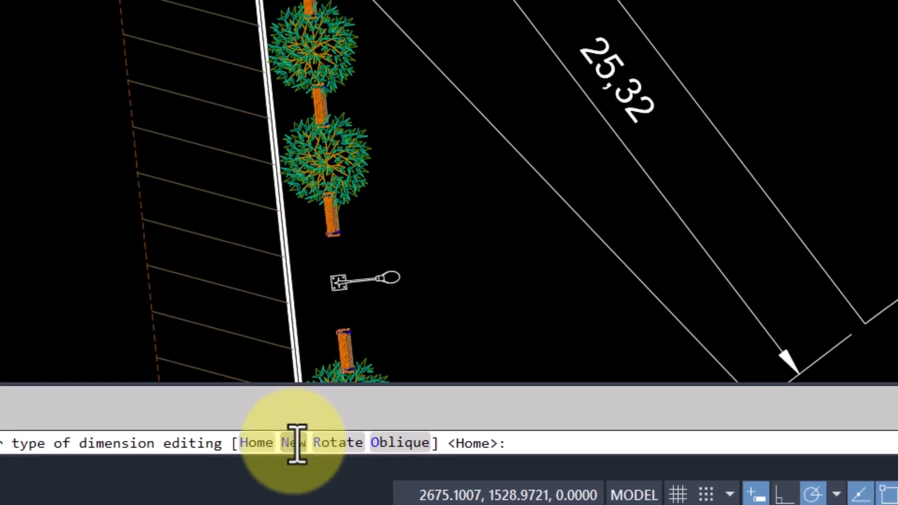
left_click(302, 437)
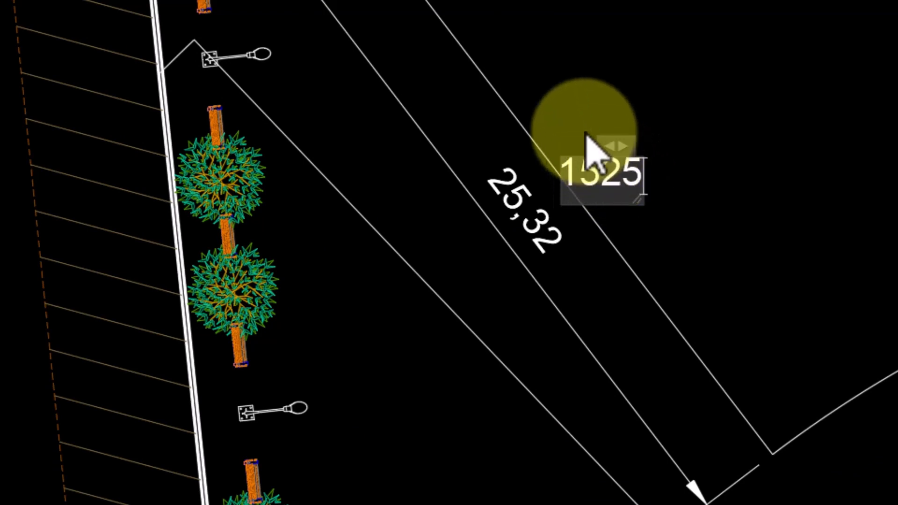
left_click(578, 116)
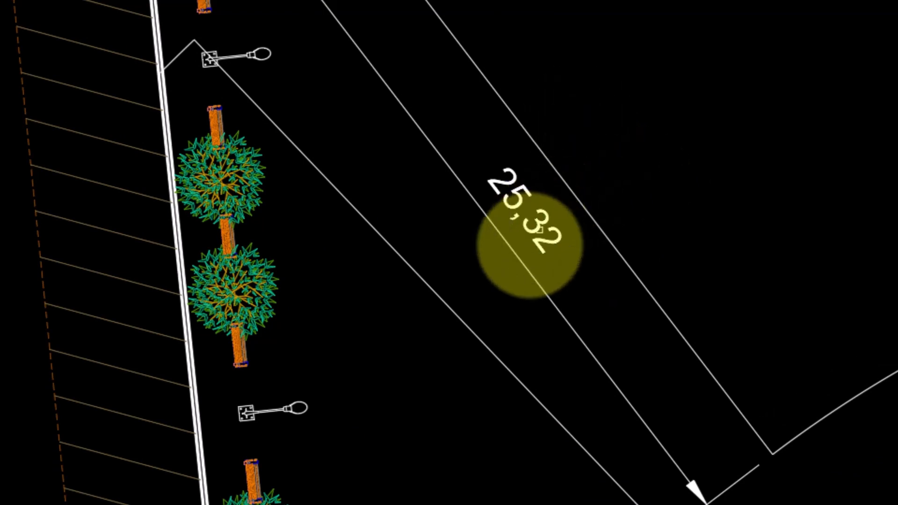
left_click(508, 188)
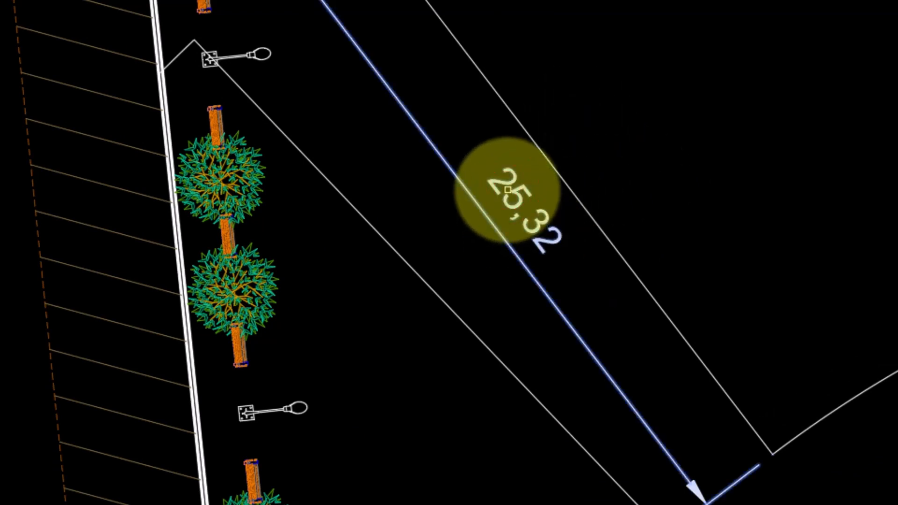
key("Return")
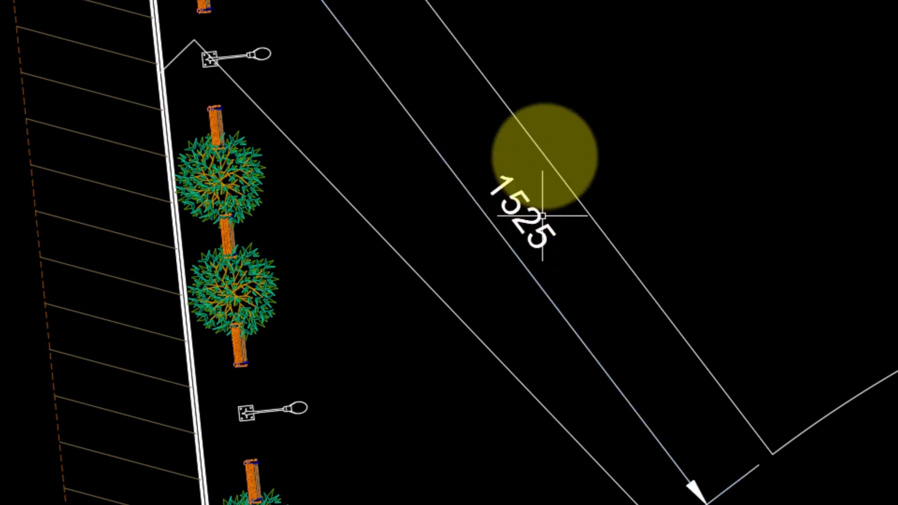
Rotate the text of the 1525 dimension using the Rotate option of DIMEDIT.
key("Return")
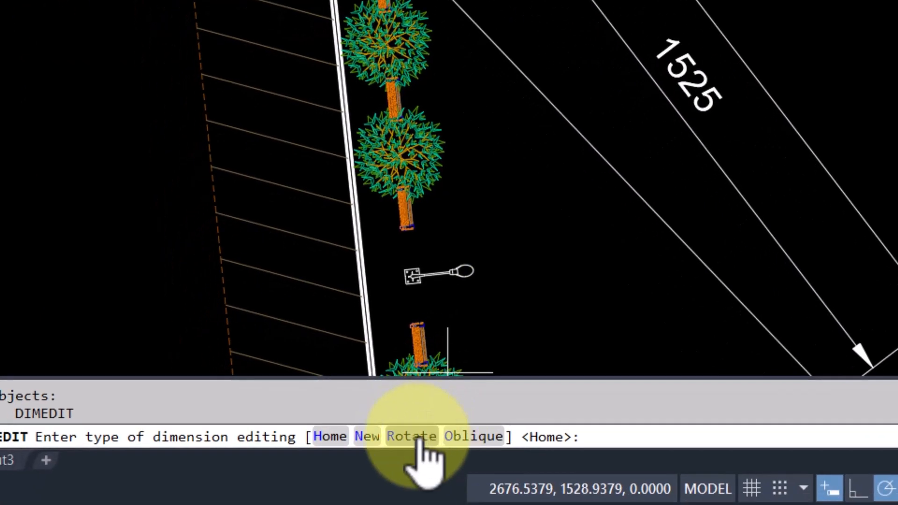
left_click(416, 437)
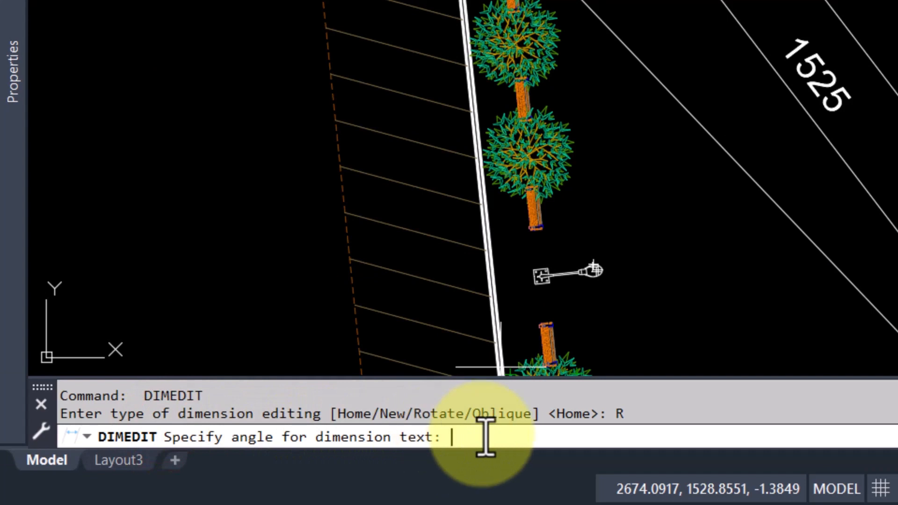
key("Return")
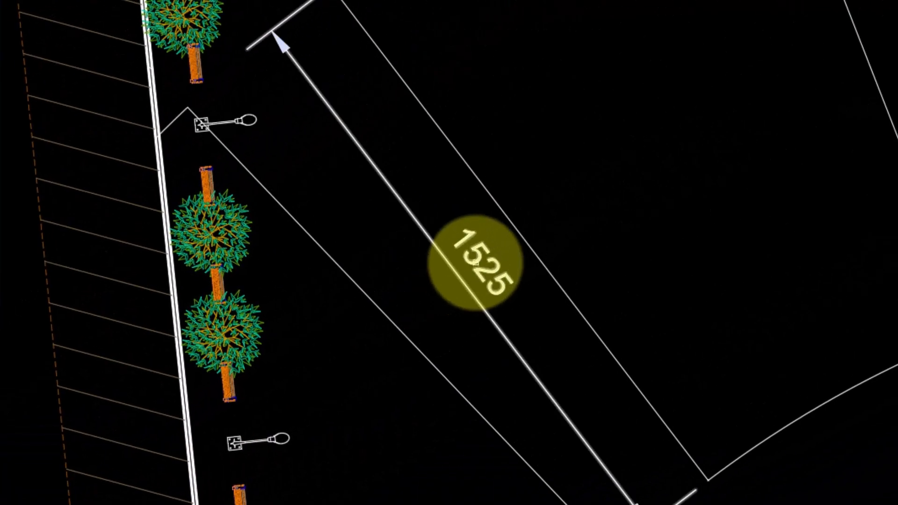
left_click(476, 263)
key("Return")
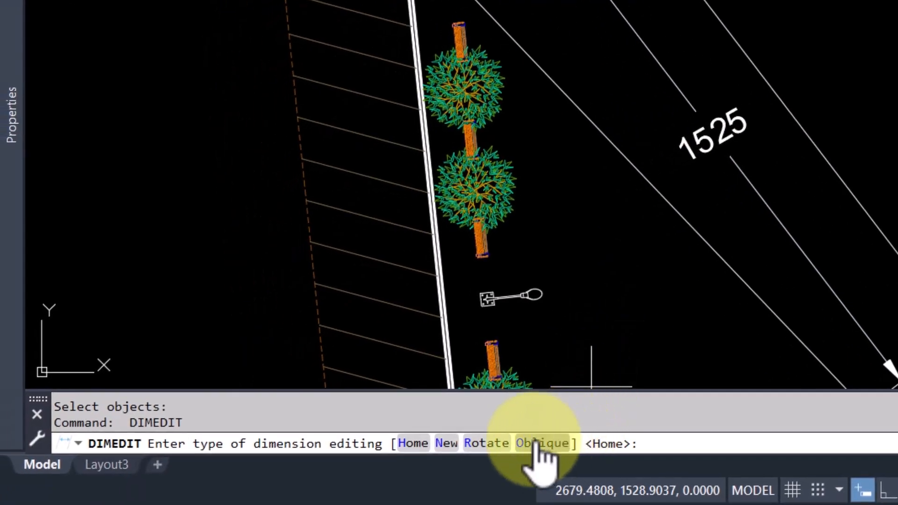
Slant the extension lines of the 1525 dimension with DIMEDIT's Oblique option at an obliquing angle of 45.
left_click(537, 443)
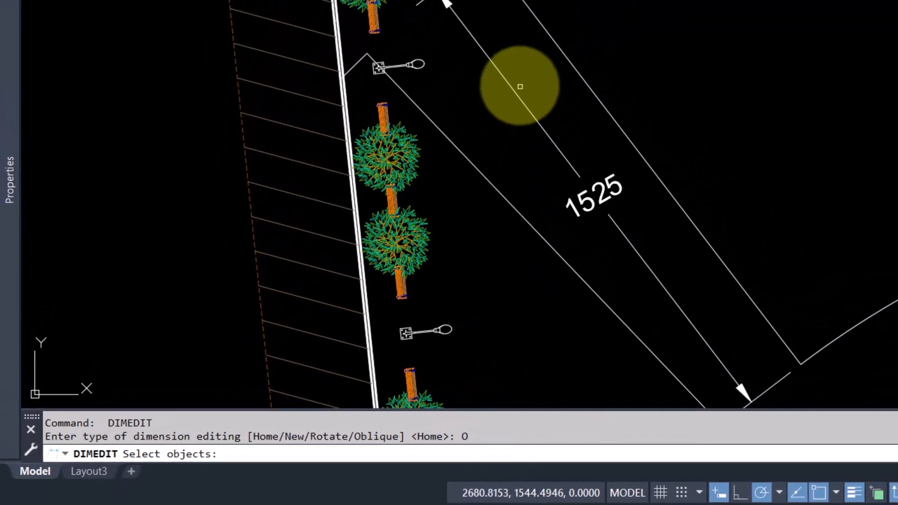
left_click(487, 59)
key("Return")
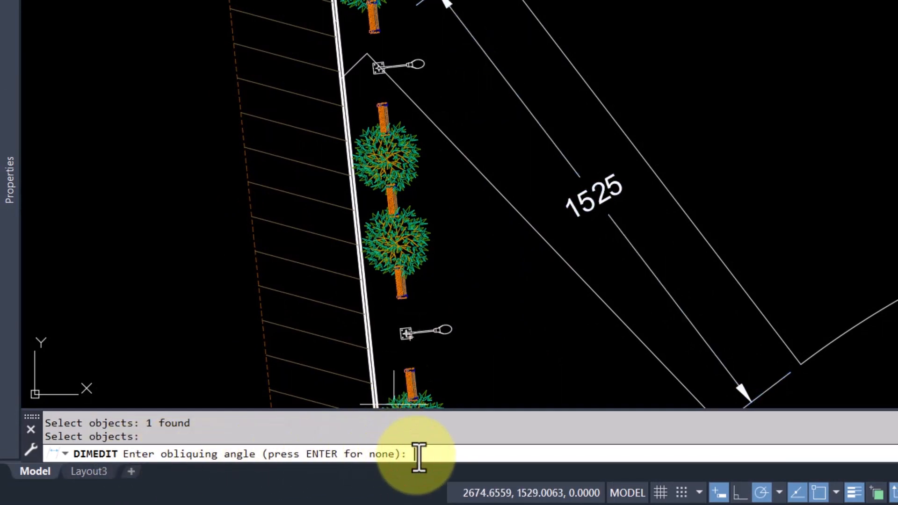
type("45")
key("Return")
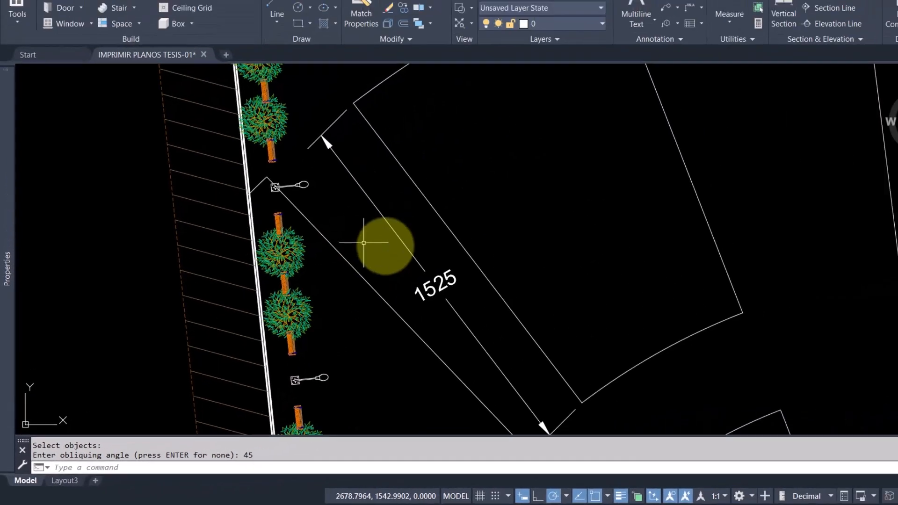
scroll(402, 244, "down", 2)
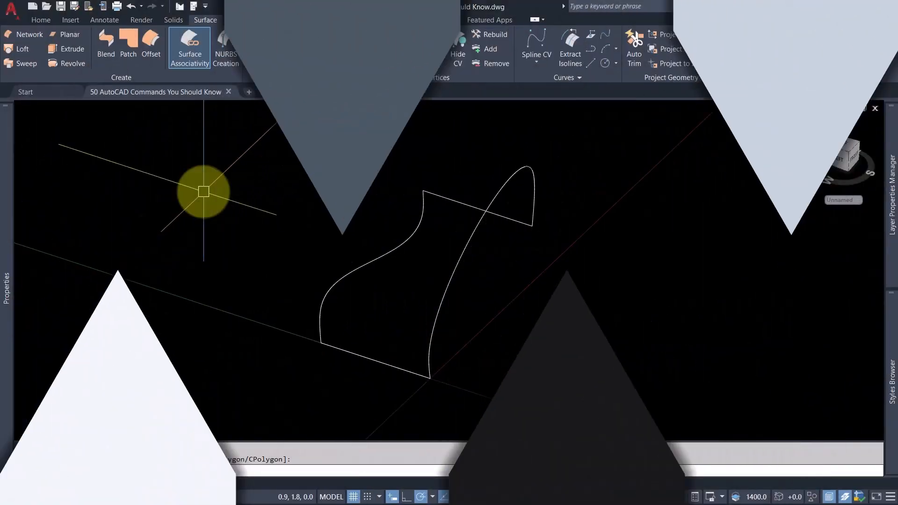
Create a mesh between the four connected edge curves with EDGESURF.
type("EDGE")
left_click(711, 360)
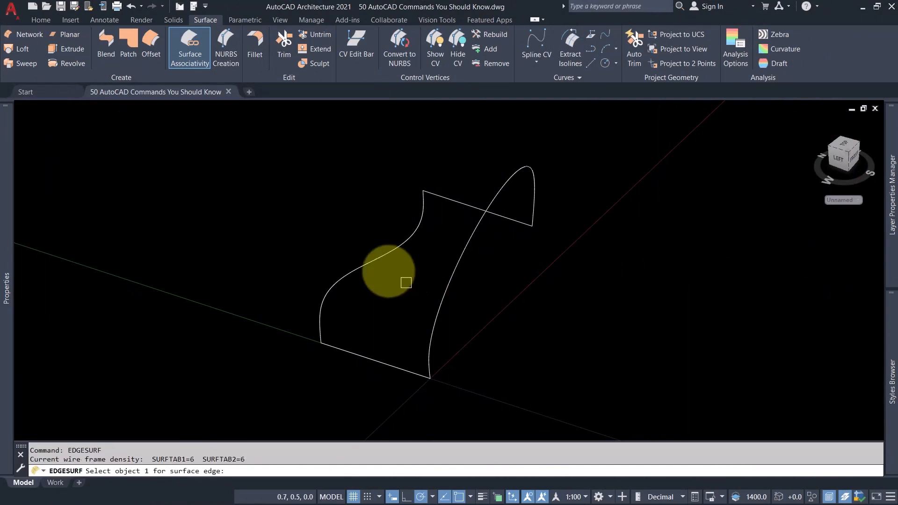
left_click(377, 360)
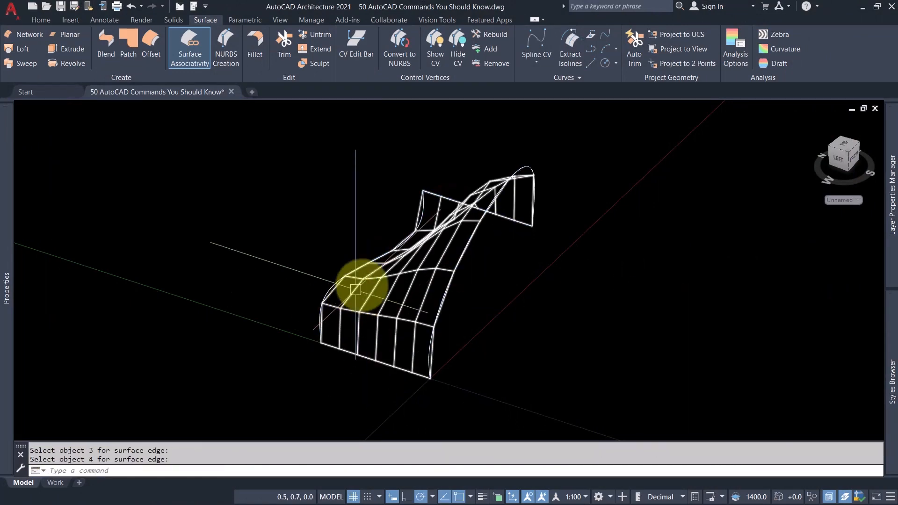
Smooth the edge-surface mesh by one level and refine it twice for a denser grid.
middle_click_drag(413, 306, 442, 280, "shift")
left_click(442, 279)
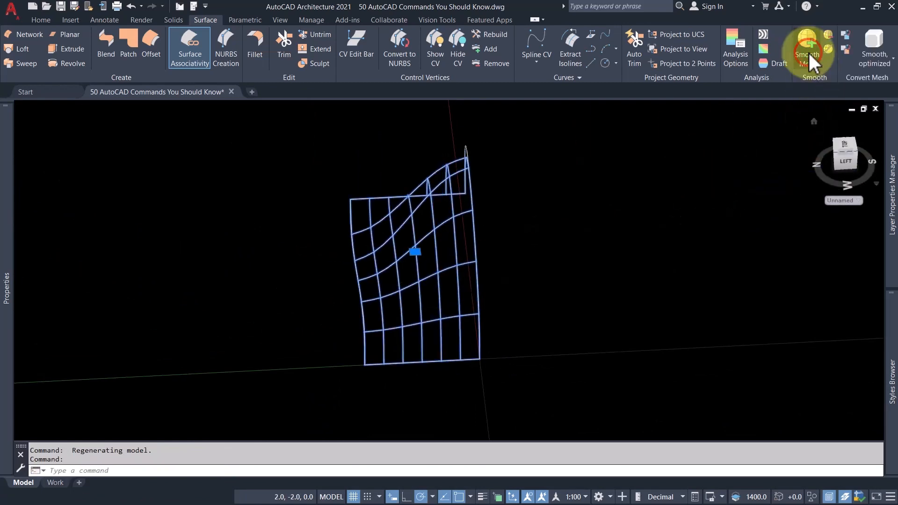
left_click(809, 54)
left_click(826, 50)
middle_click_drag(388, 309, 452, 255, "shift")
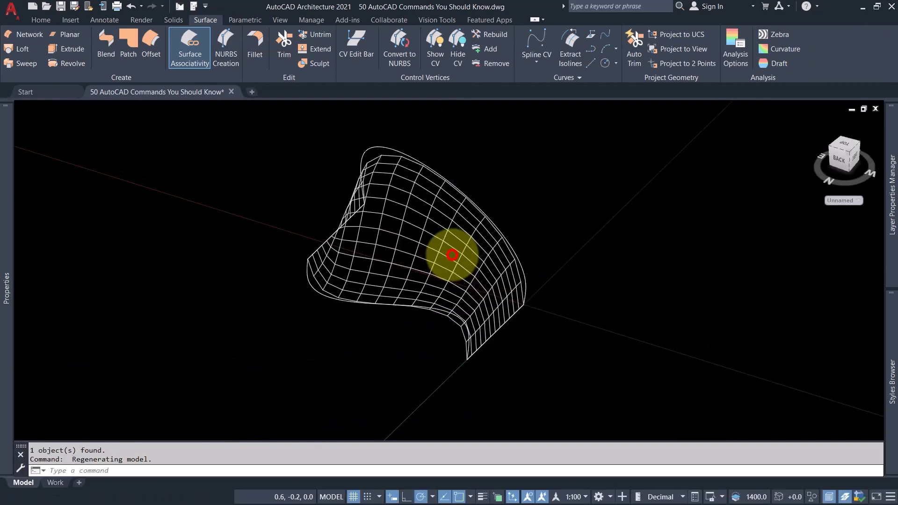
left_click(451, 255)
left_click(829, 51)
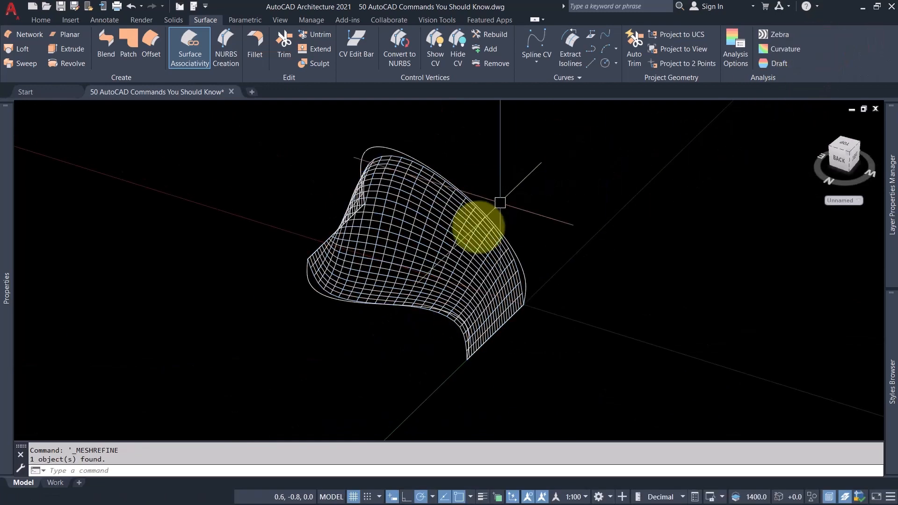
middle_click_drag(477, 225, 293, 267, "shift")
left_click(200, 190)
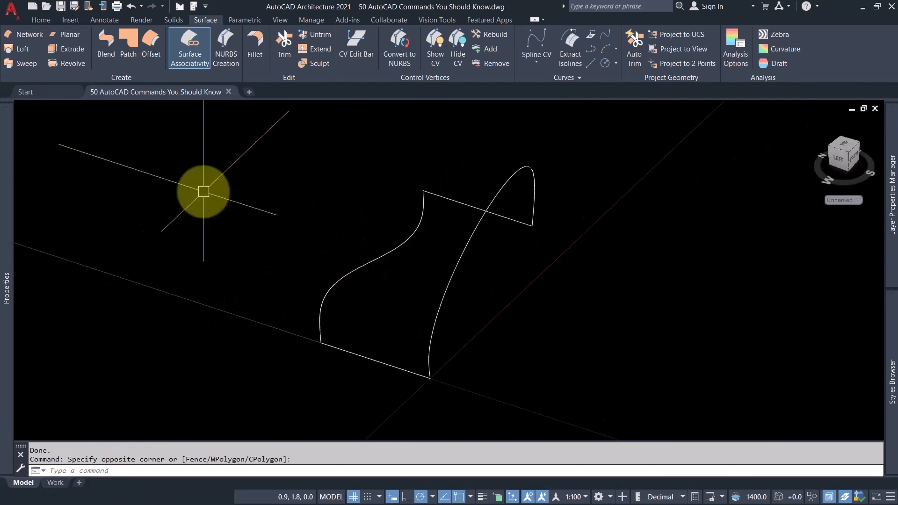
Run EDGESURF and select the two straight lines and two curves as the edges of a mesh surface.
type("ed")
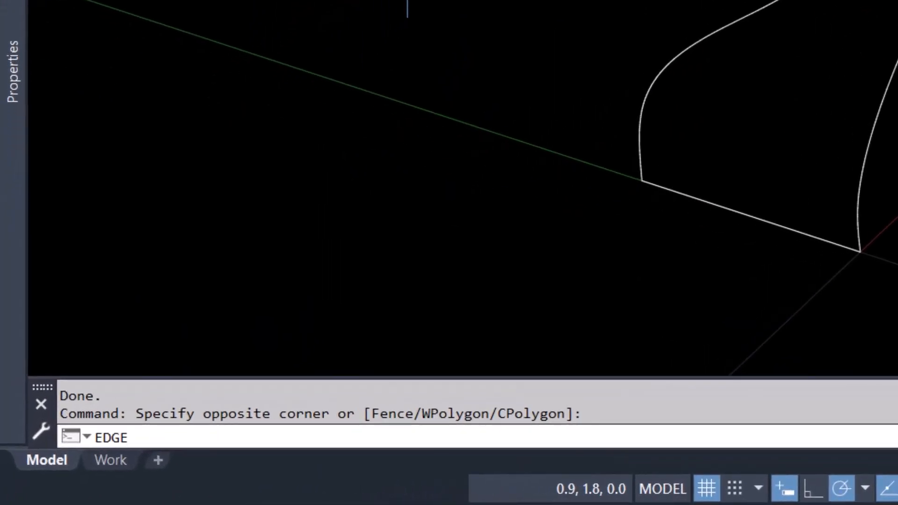
type("ge")
left_click(538, 210)
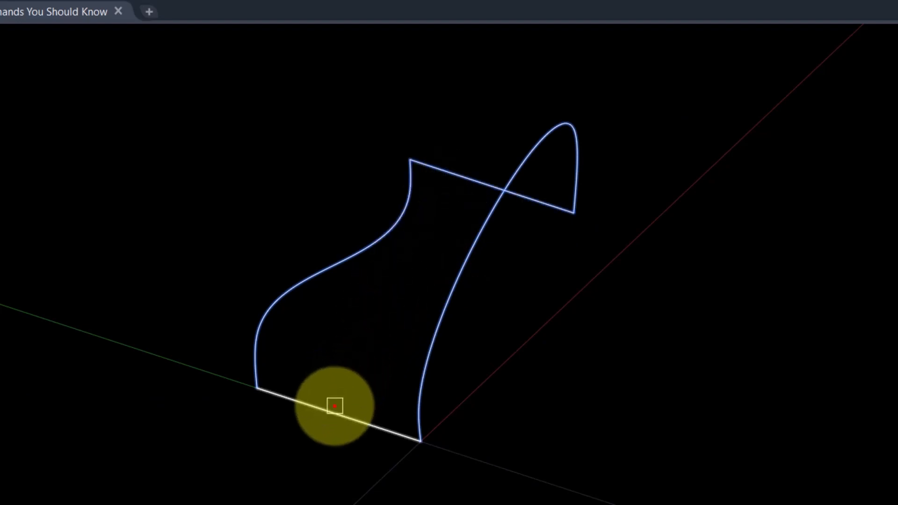
left_click(335, 406)
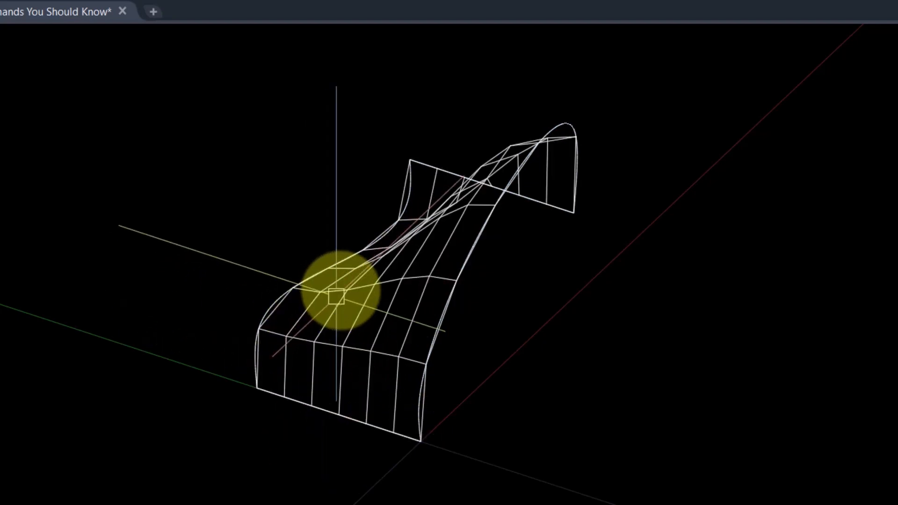
Increase the smoothness of the edge-surface mesh by one level and refine it.
middle_click_drag(459, 368, 490, 374, "shift")
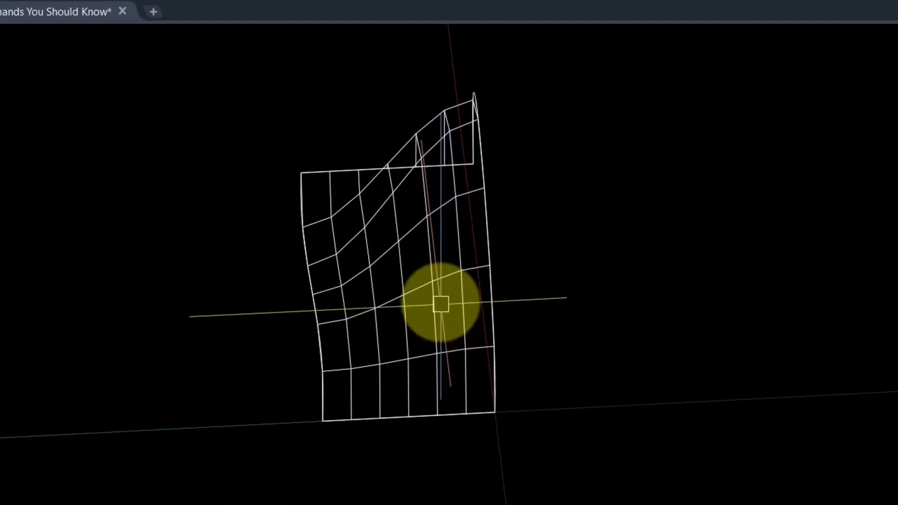
left_click(439, 293)
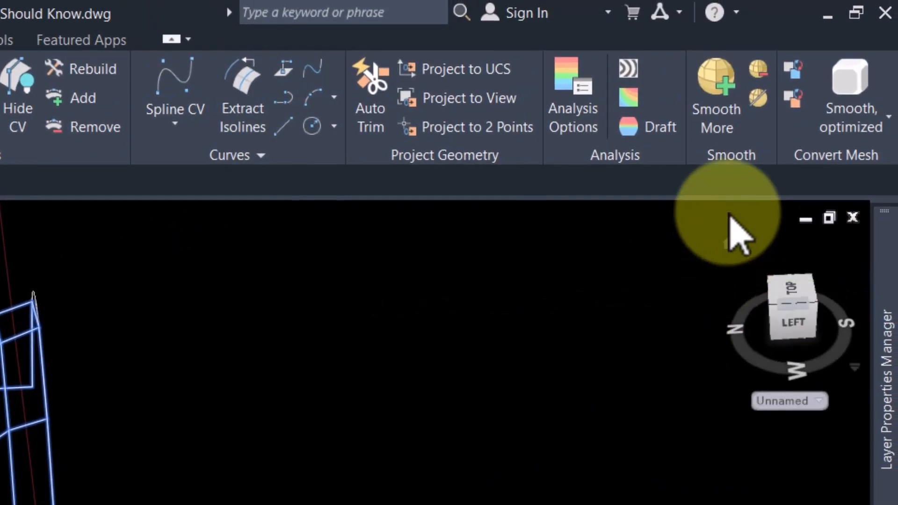
left_click(720, 112)
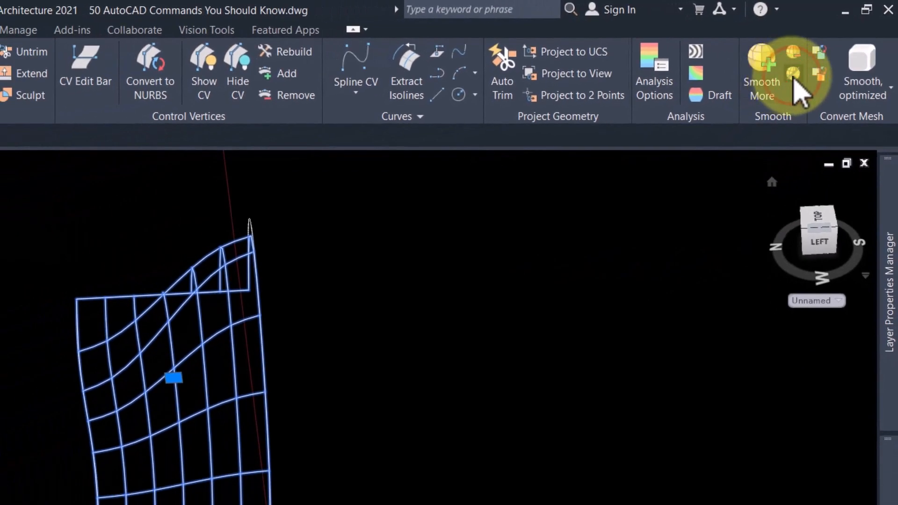
left_click(794, 79)
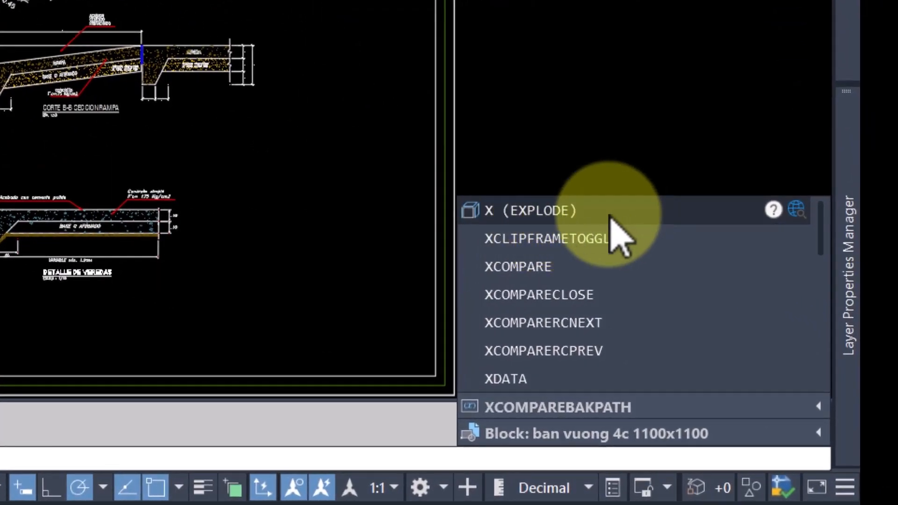
Explode the block that contains the ramp and sidewalk construction details.
left_click(660, 216)
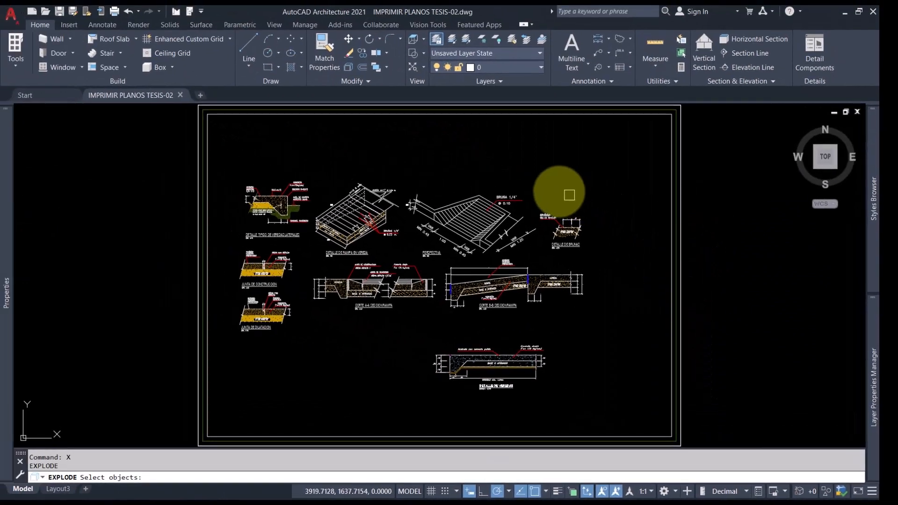
left_click(491, 67)
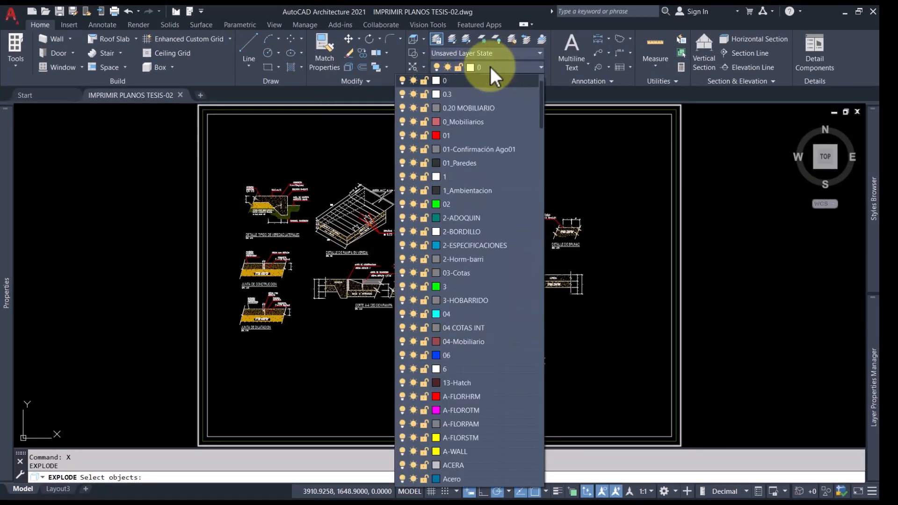
left_click(508, 62)
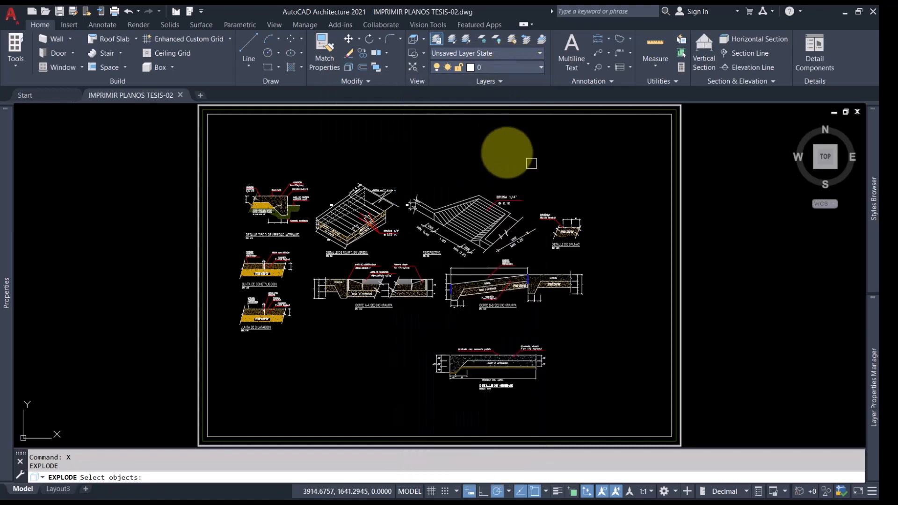
scroll(465, 208, "up", 7)
left_click(469, 202)
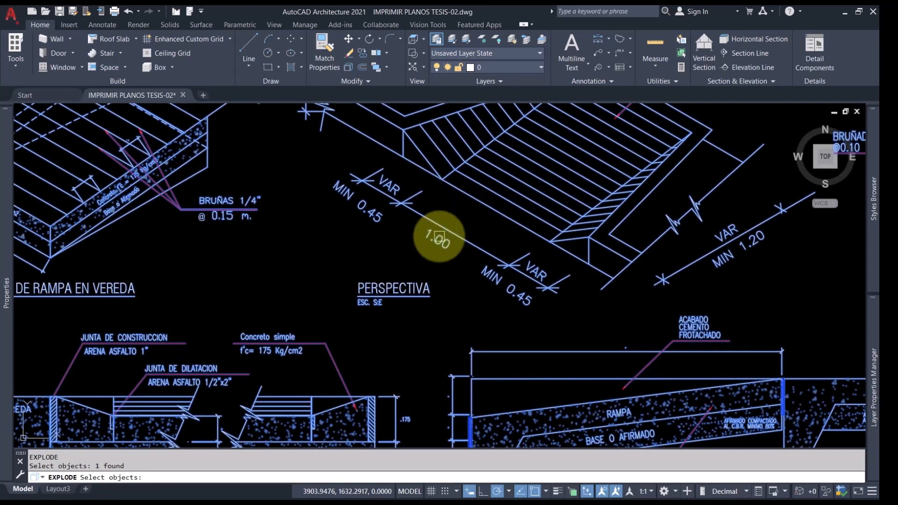
key("Return")
scroll(438, 235, "down", 7)
scroll(441, 231, "up", 7)
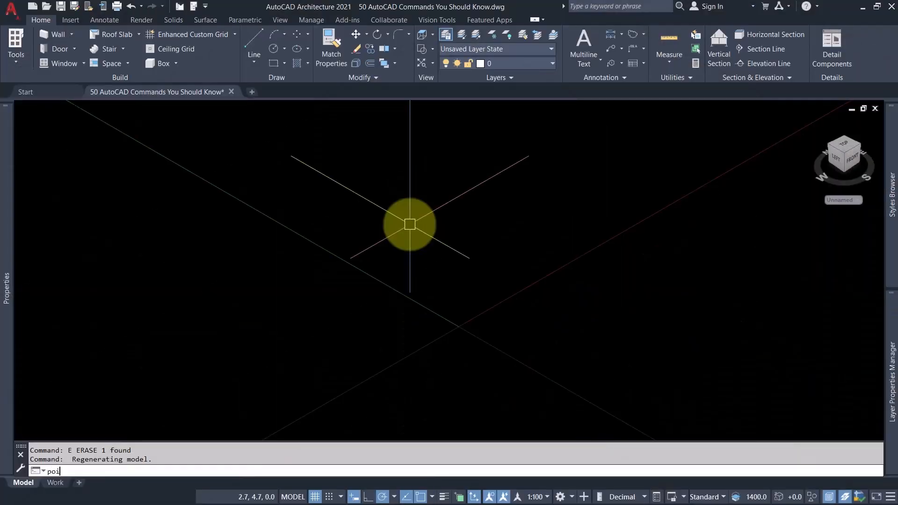
Place a point object near the origin in the empty 3D model space with the POINT command.
type("nt")
key("Return")
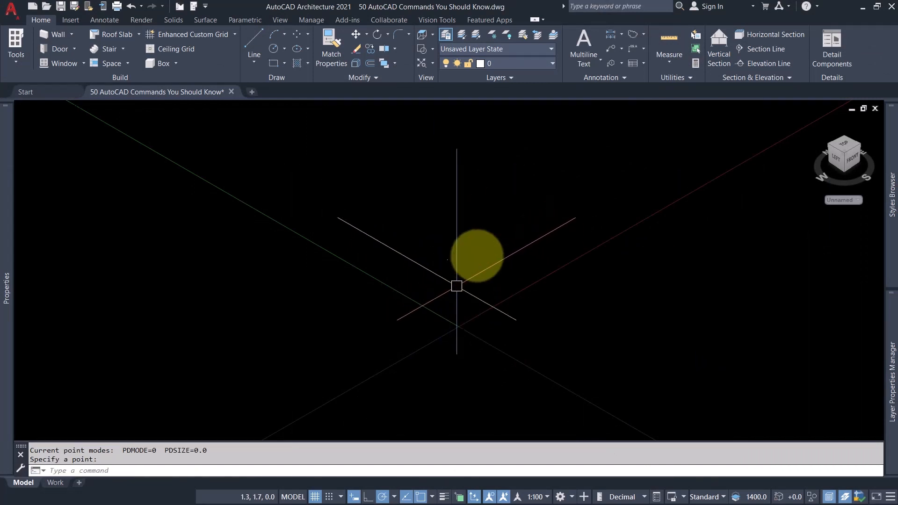
left_click(476, 245)
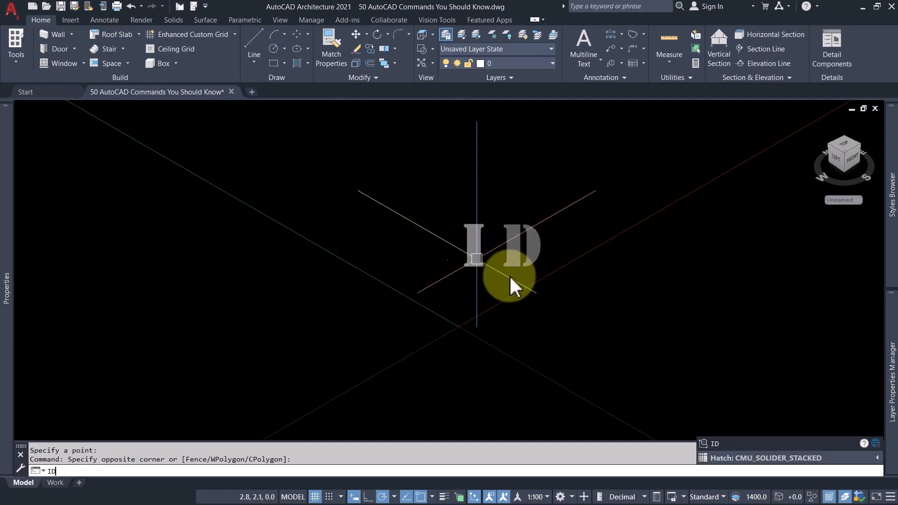
left_click(732, 444)
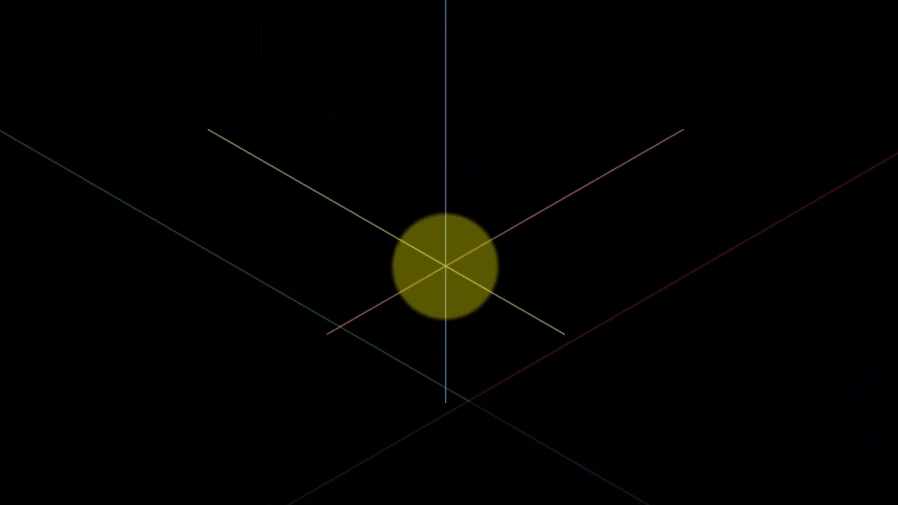
left_click(446, 266)
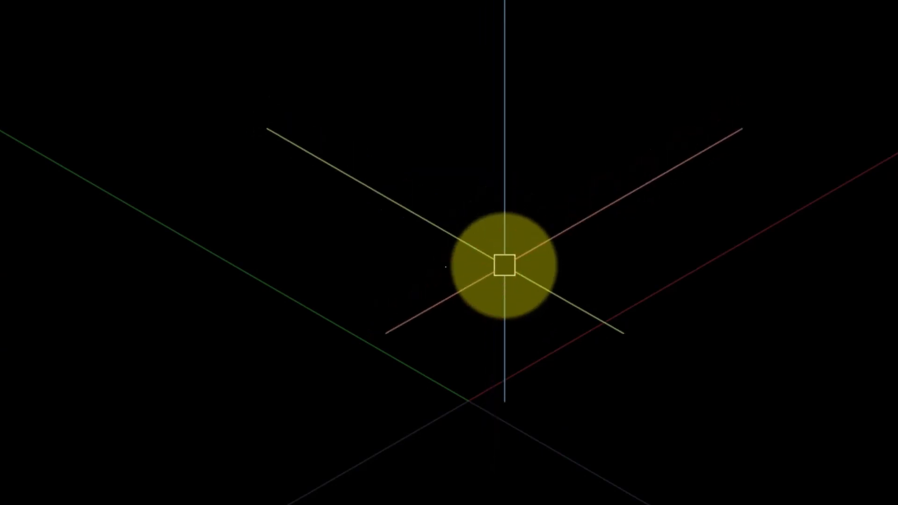
Query the coordinates of the placed point with the ID command, snapping to its node.
type("id")
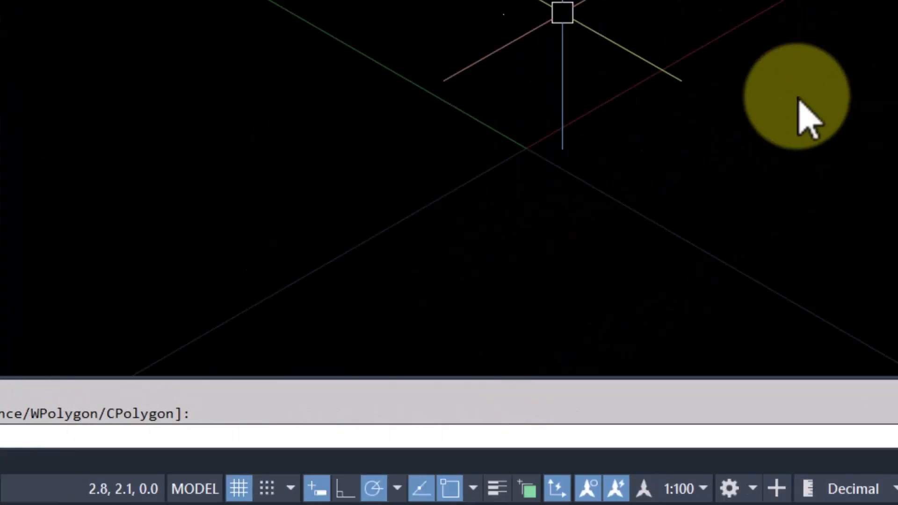
key("Return")
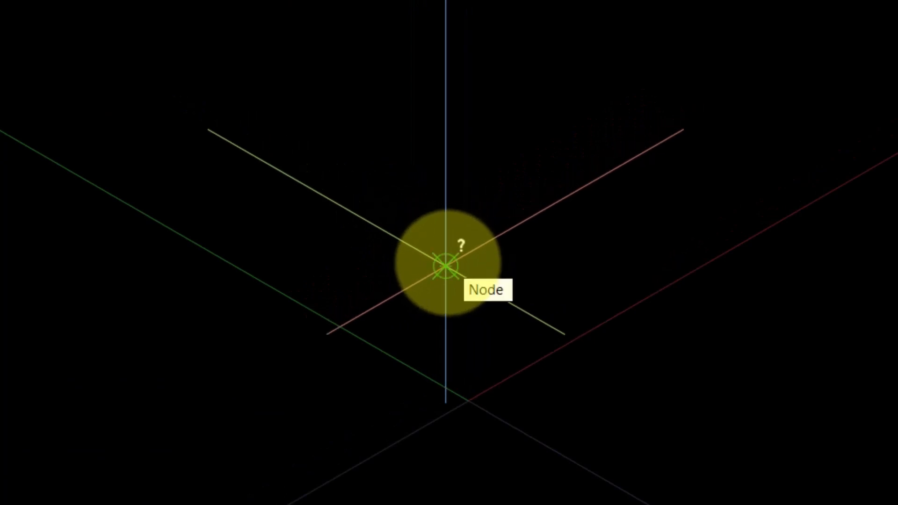
left_click(445, 266)
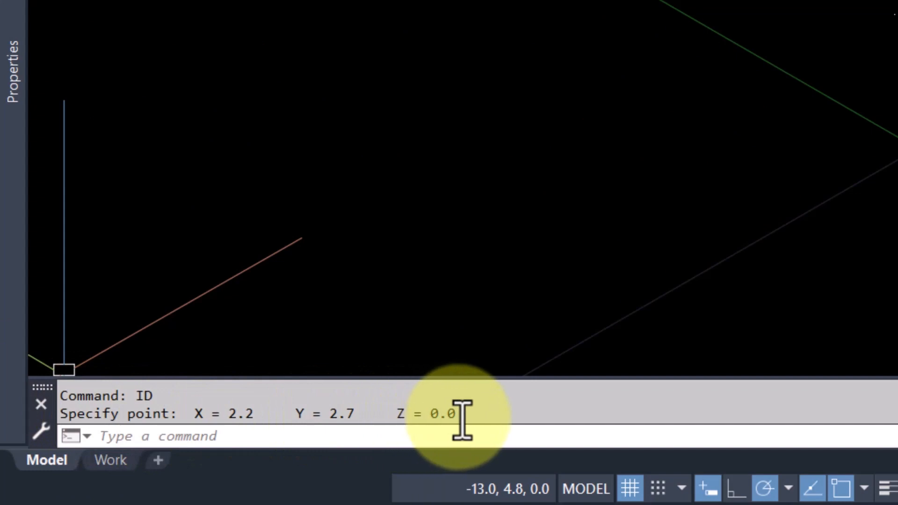
left_click_drag(458, 415, 64, 420)
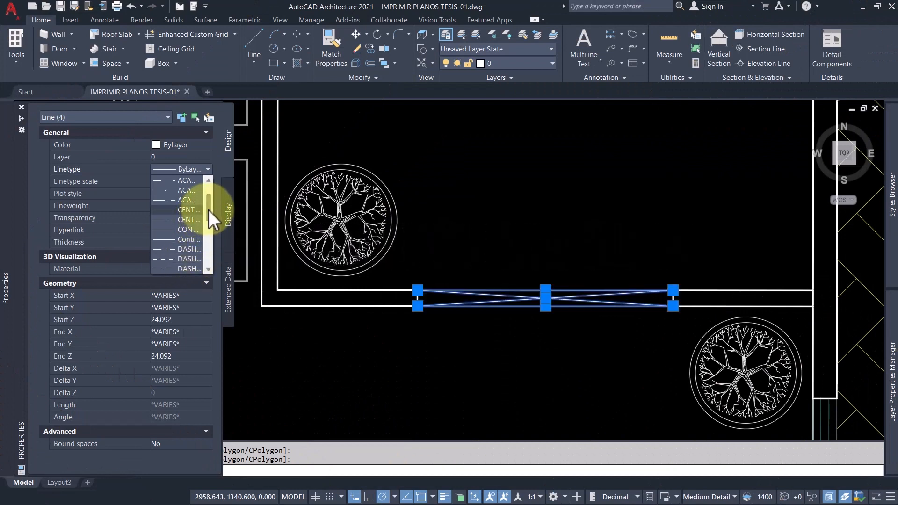
Set the four selected lines in the wall opening to the HIDDEN linetype with a linetype scale of 0.5.
left_click_drag(208, 209, 209, 233)
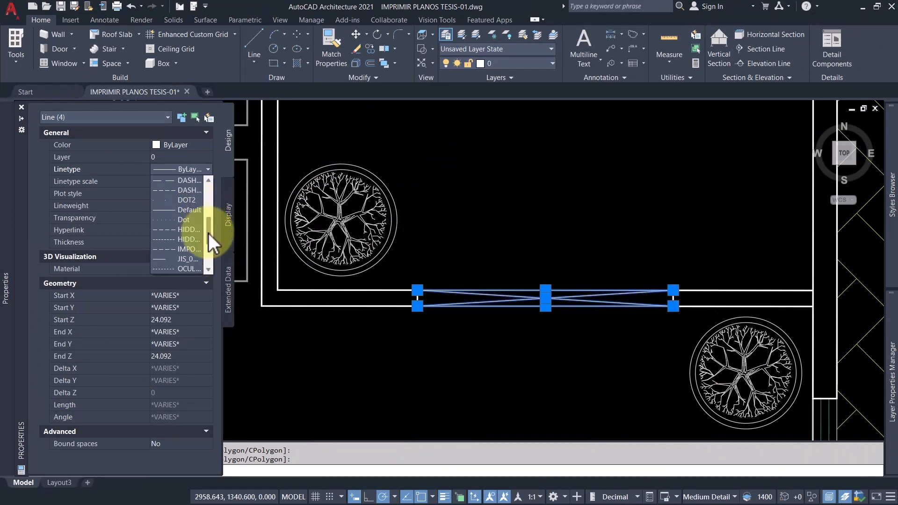
left_click(185, 229)
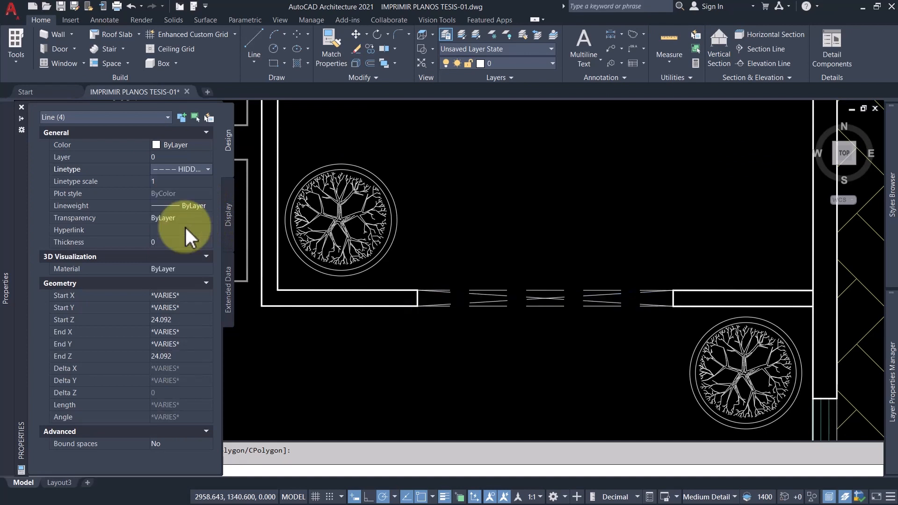
left_click(166, 181)
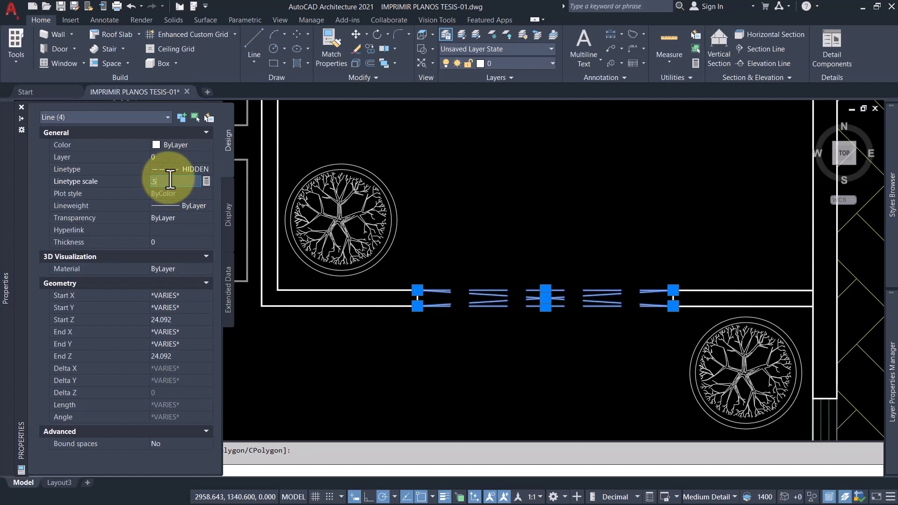
key("Return")
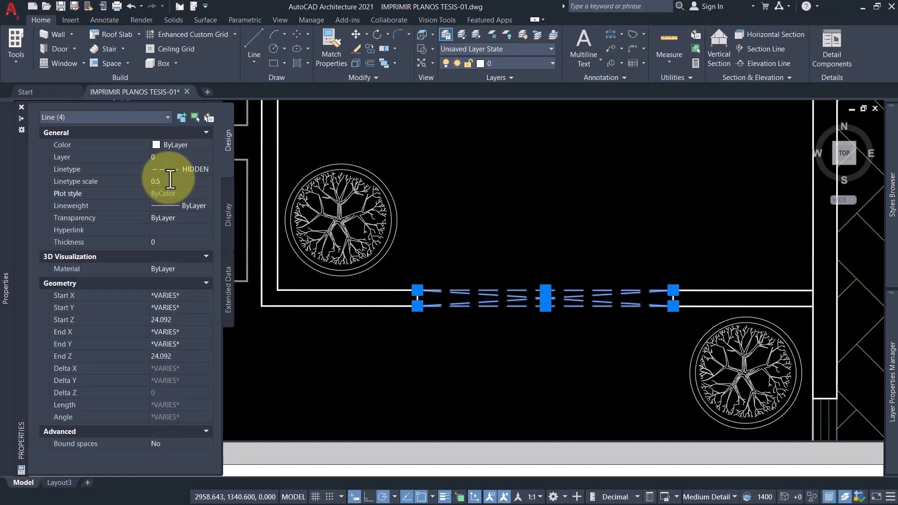
Undo the linetype and linetype scale changes on the wall opening lines.
key("ctrl+z")
key("ctrl+z")
left_click(530, 207)
left_click(502, 183)
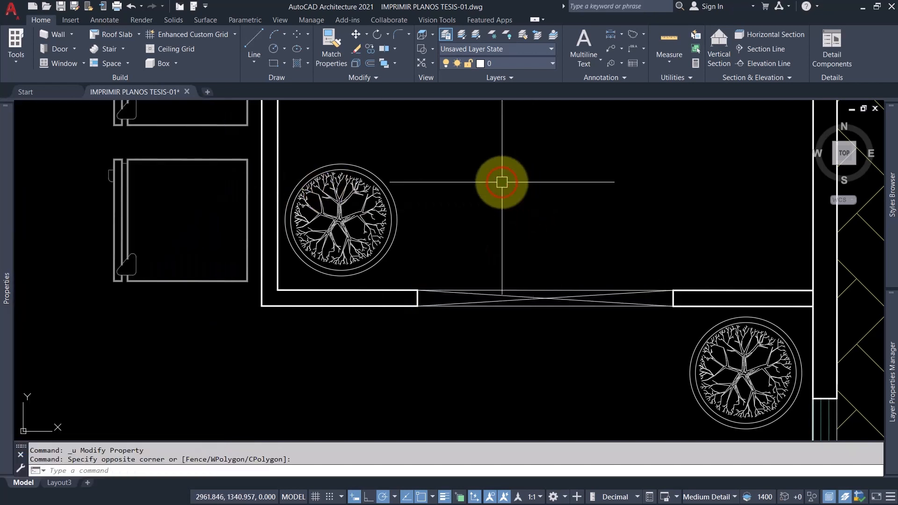
Select the four lines in the wall opening between the two trees and change their linetype to HIDDEN.
left_click(532, 238)
left_click(507, 289)
left_click(533, 244)
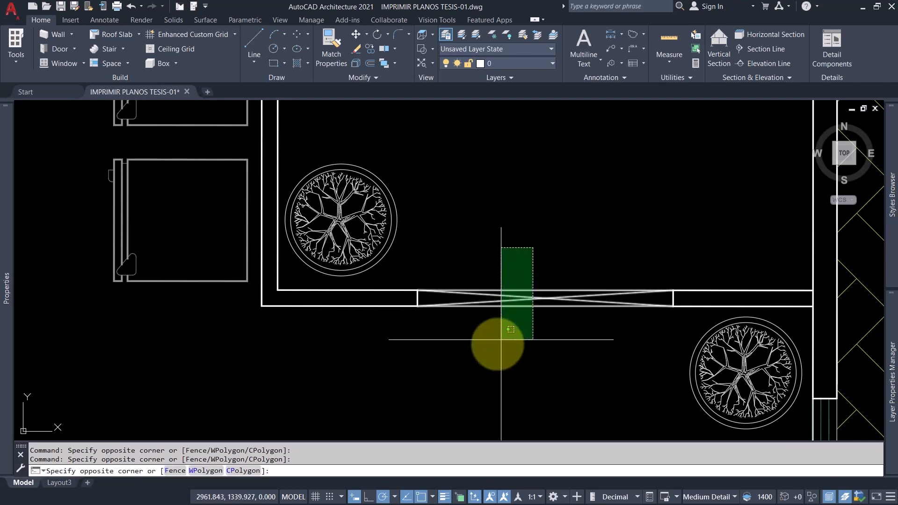
left_click(499, 333)
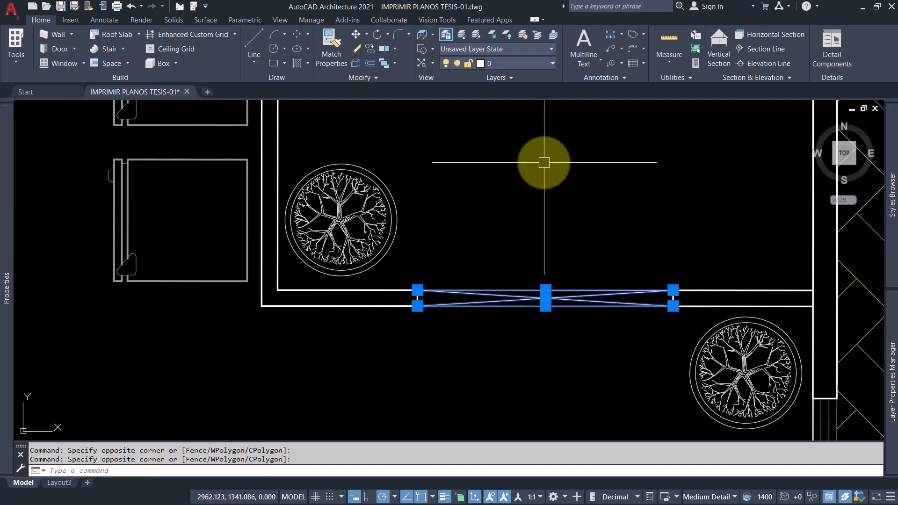
mouse_move(890, 341)
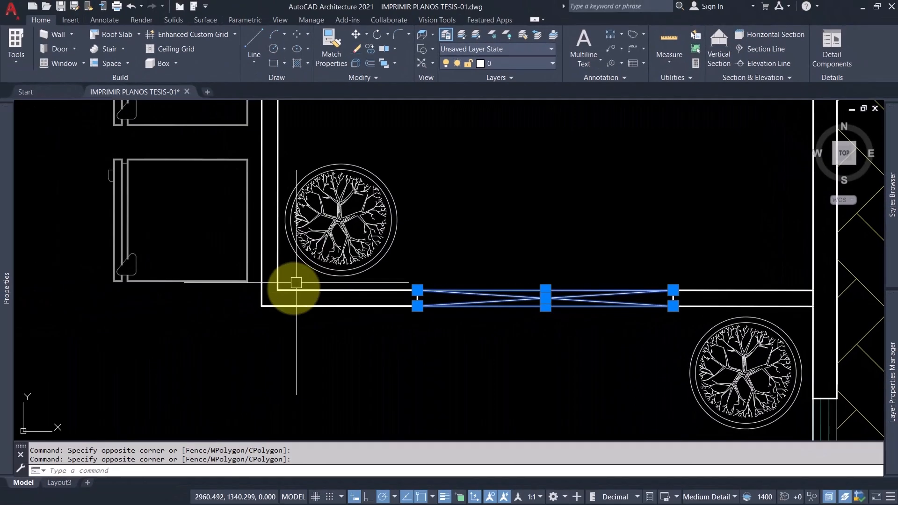
mouse_move(4, 229)
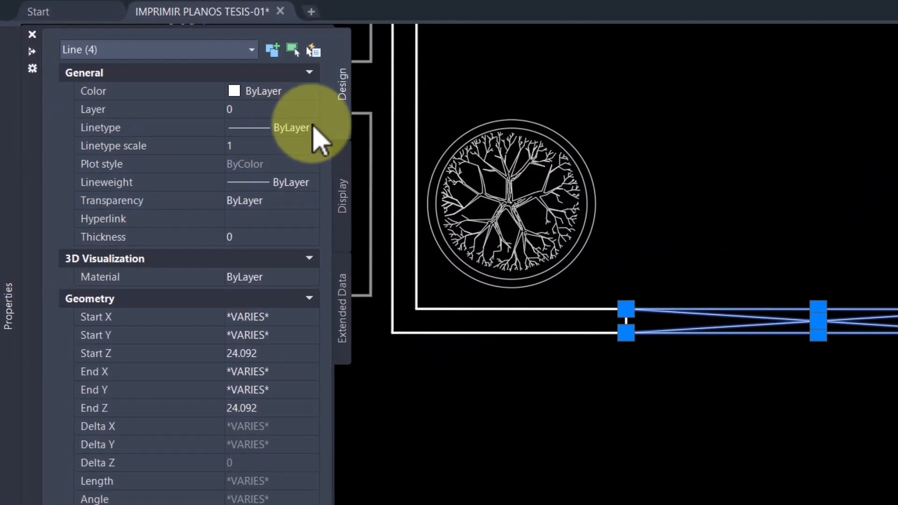
left_click(312, 128)
scroll(278, 262, "down", 2)
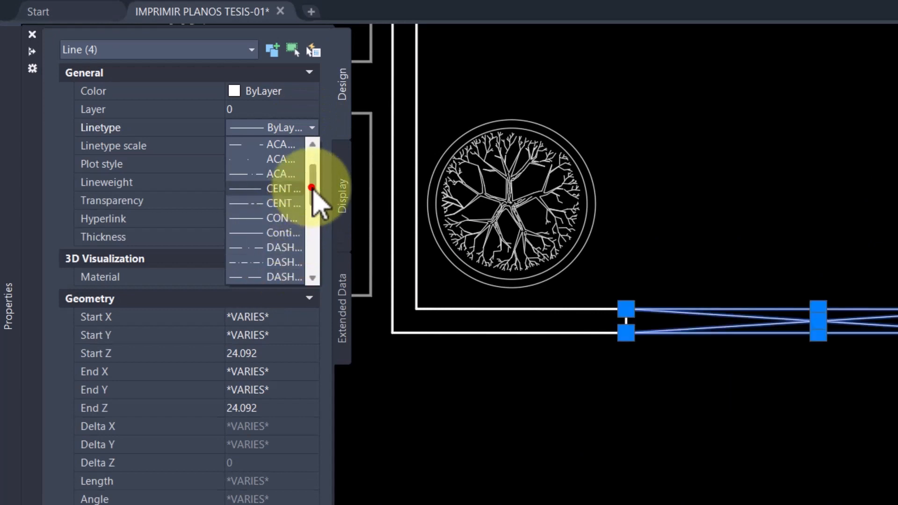
scroll(314, 192, "down", 3)
left_click(283, 219)
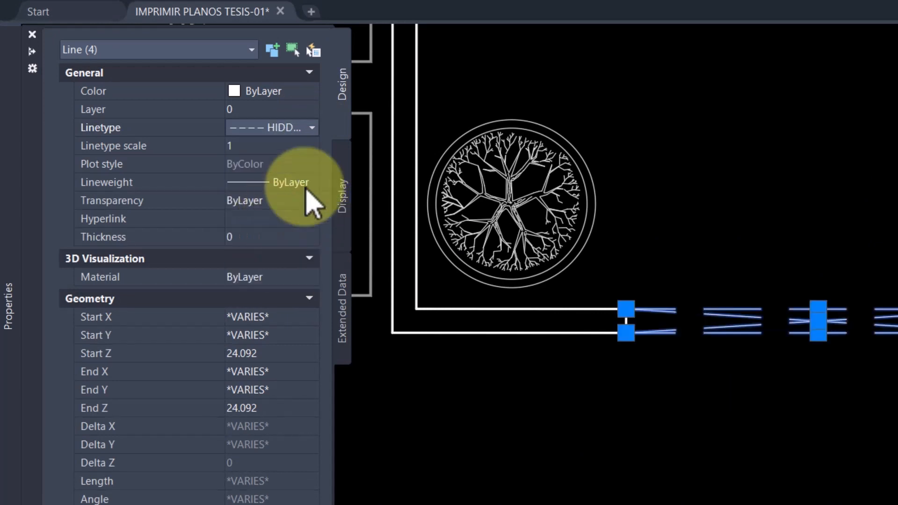
Set the linetype scale of the wall opening lines to 0.5 and save the drawing.
left_click(249, 145)
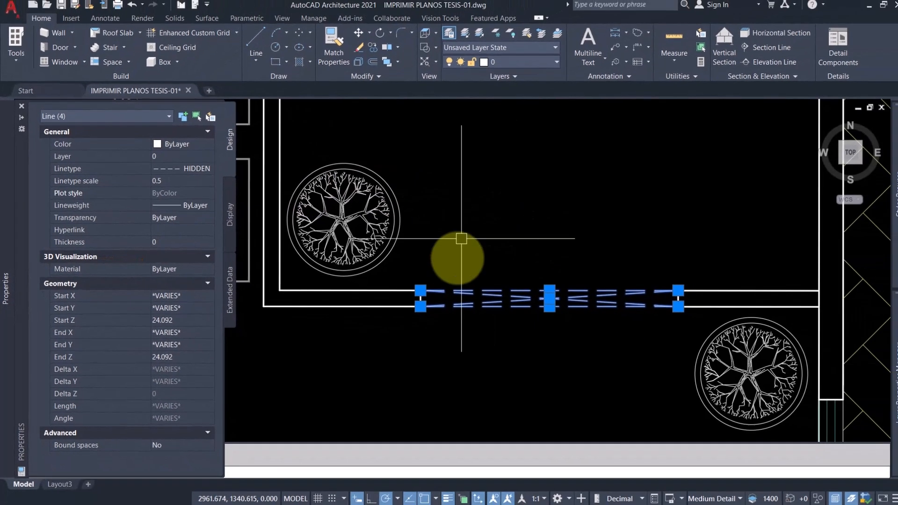
key("ctrl+1")
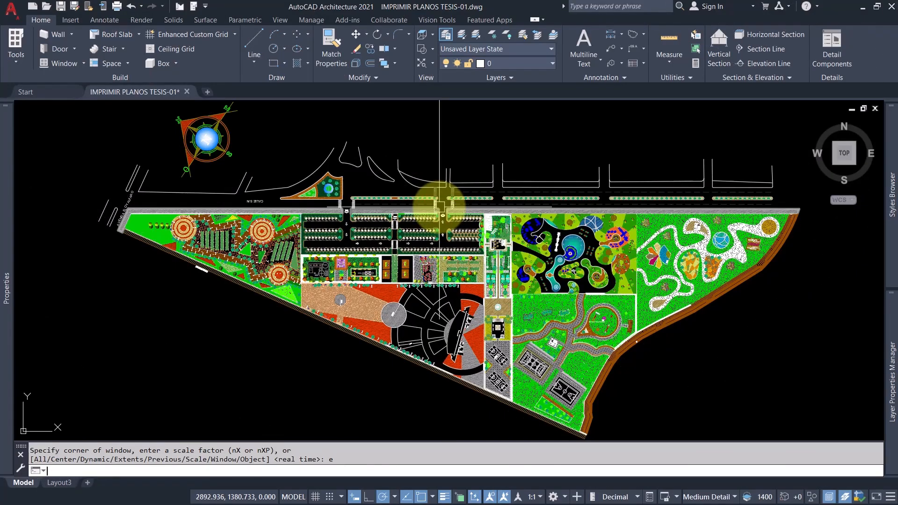
key("ctrl+s")
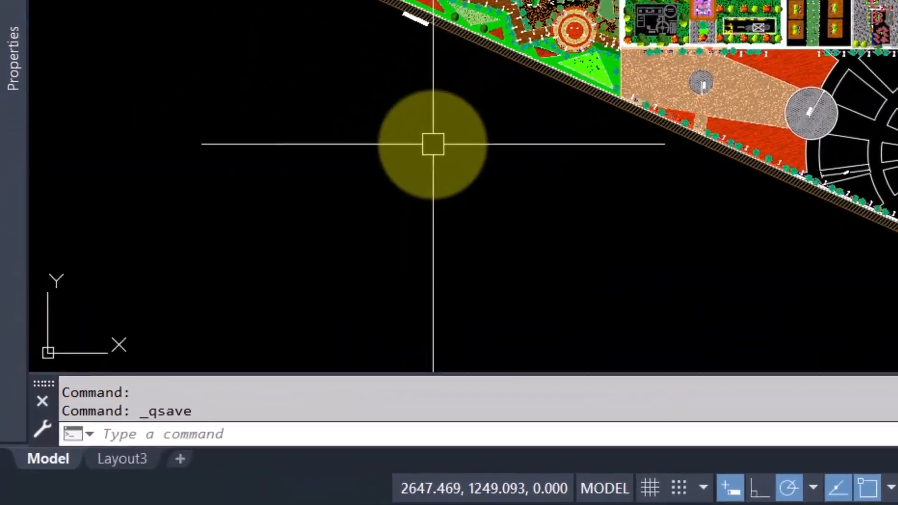
Open the Materials Browser with the MATLIB command.
type("ma")
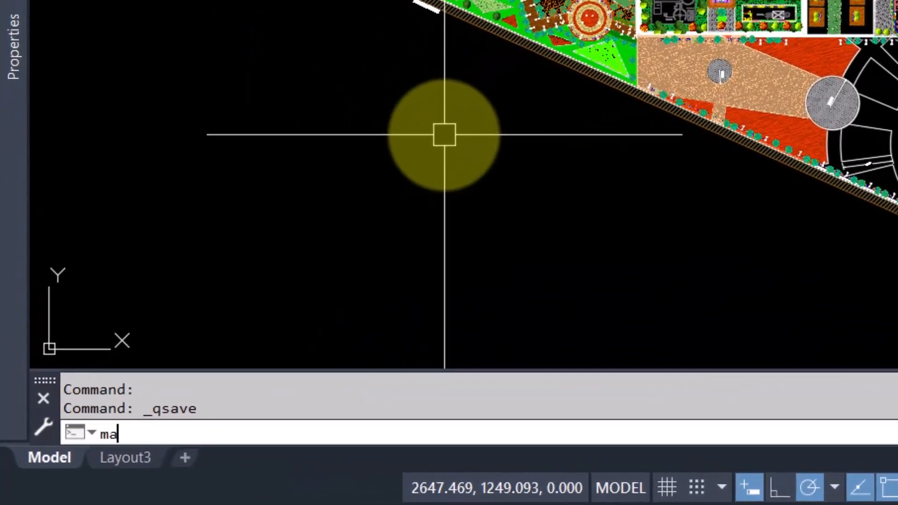
type("tlib")
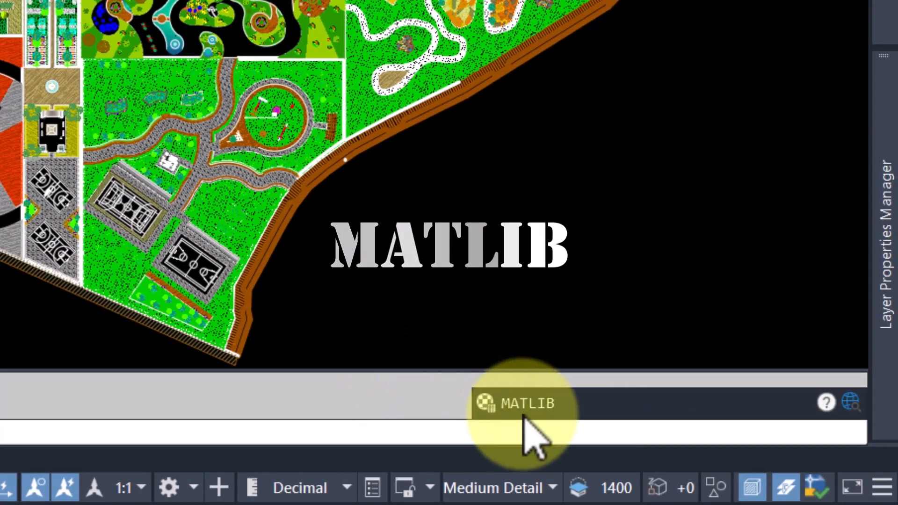
key("Return")
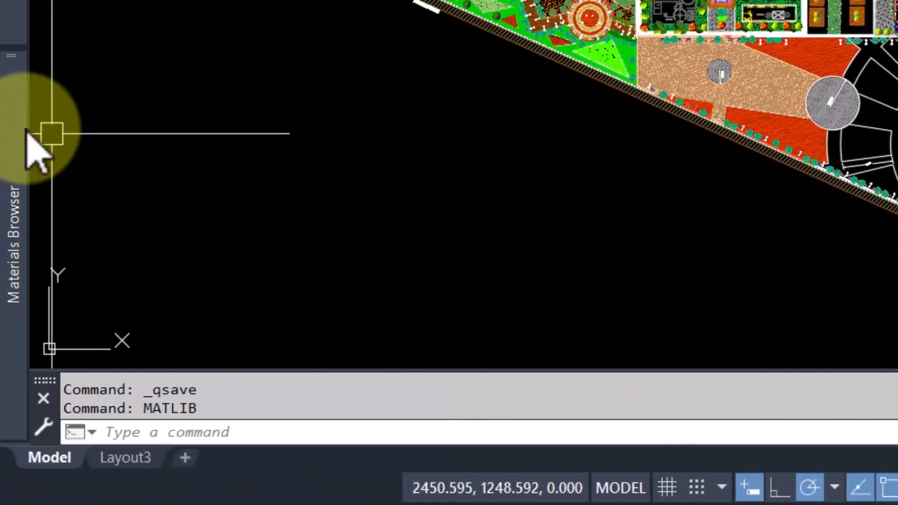
mouse_move(13, 140)
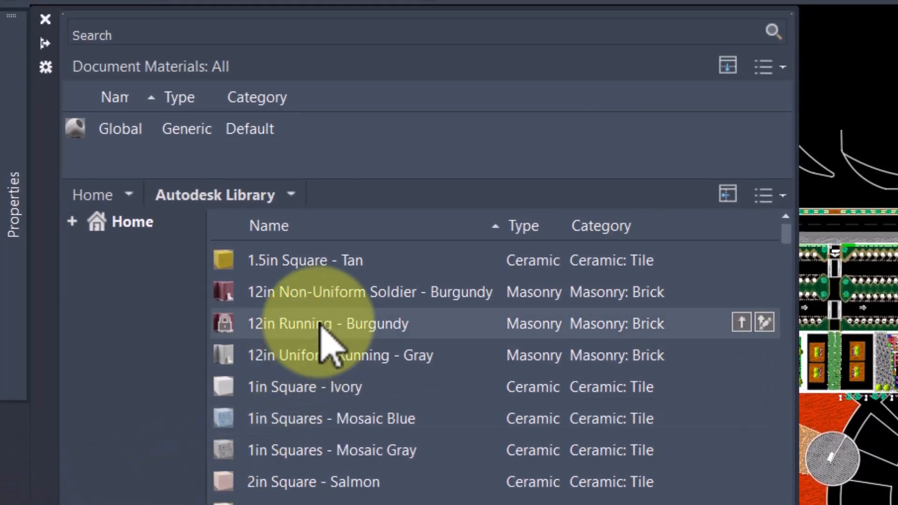
Look through the Autodesk Library materials and filter the list to the Ceramic category.
scroll(320, 325, "down", 15)
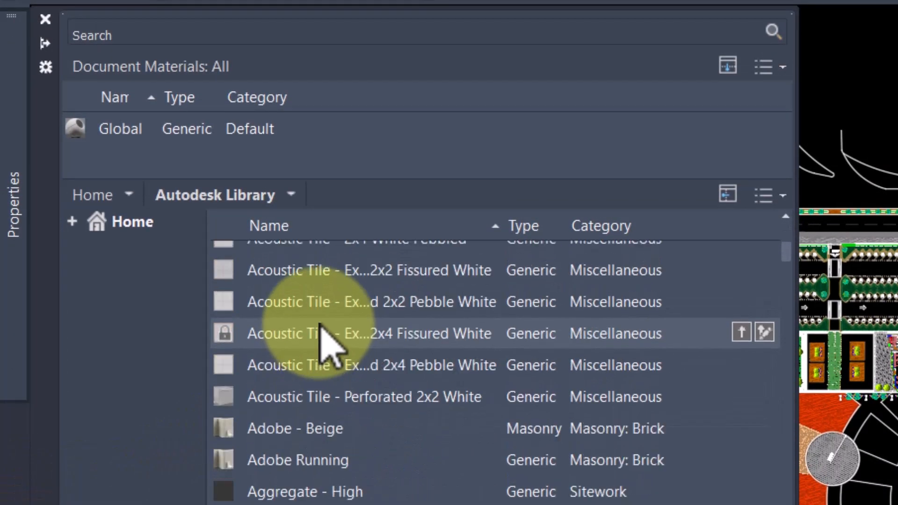
scroll(322, 337, "down", 8)
left_click(293, 196)
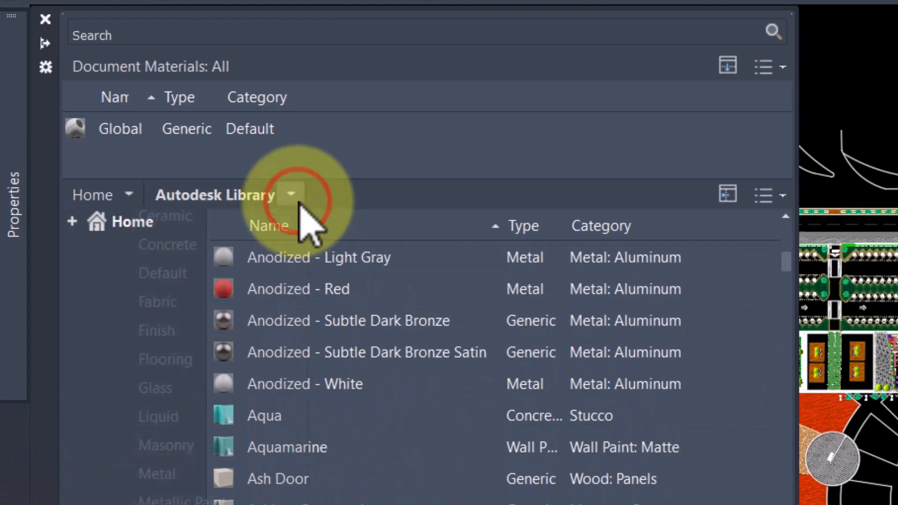
left_click(159, 243)
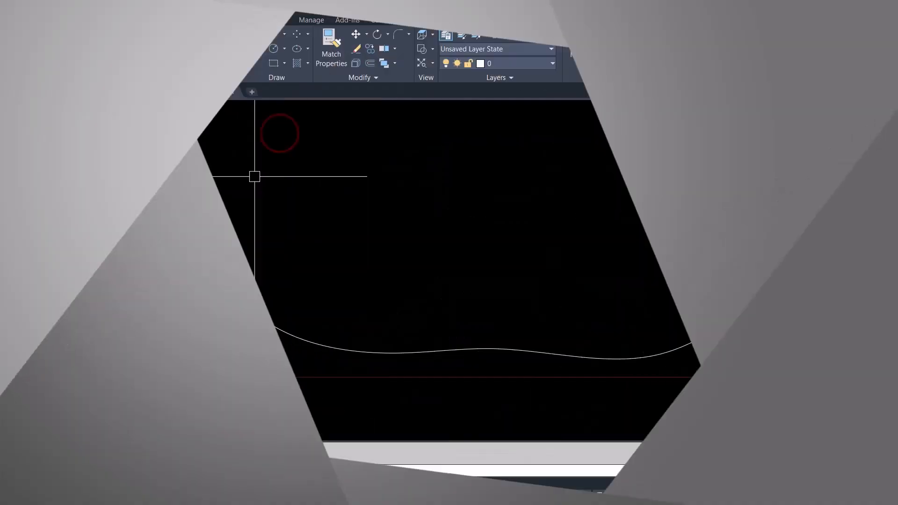
Offset the wavy spline in the 50 AutoCAD Commands drawing upward by 0.1 with the OFFSET command.
left_click(250, 183)
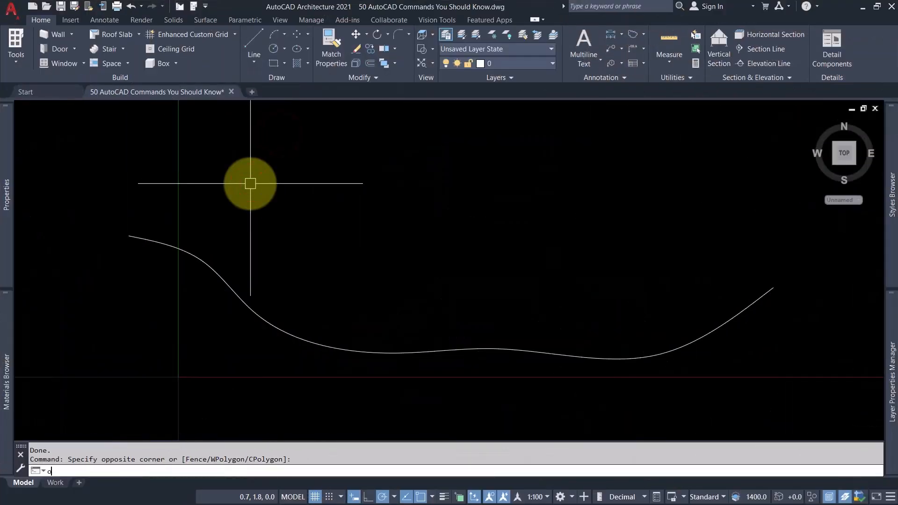
type("ffset")
key("Return")
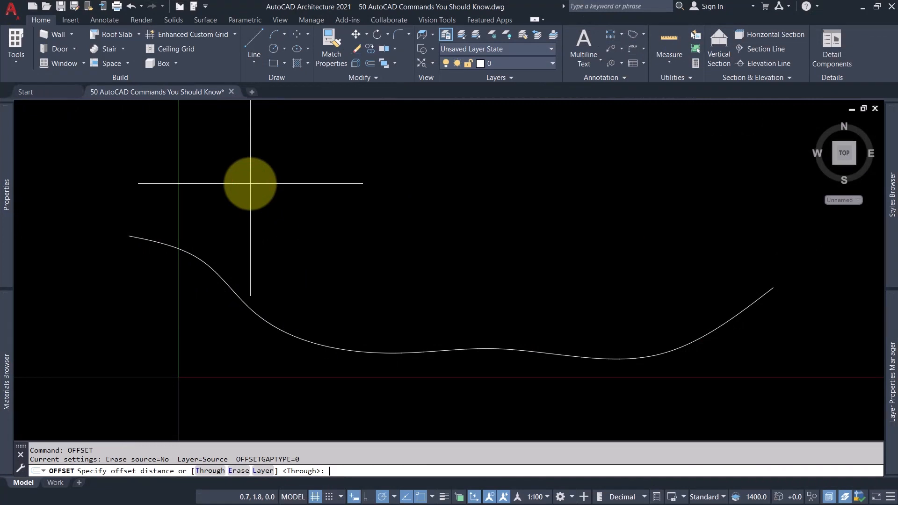
left_click(296, 334)
left_click(301, 313)
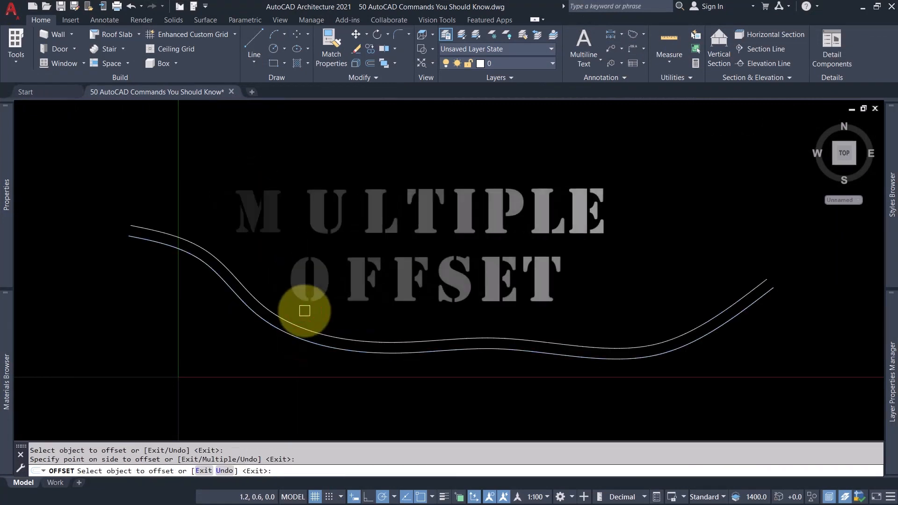
Add six more upward offsets at the same distance, each taken from the newest curve.
left_click(304, 325)
left_click(306, 297)
left_click(317, 320)
left_click(333, 291)
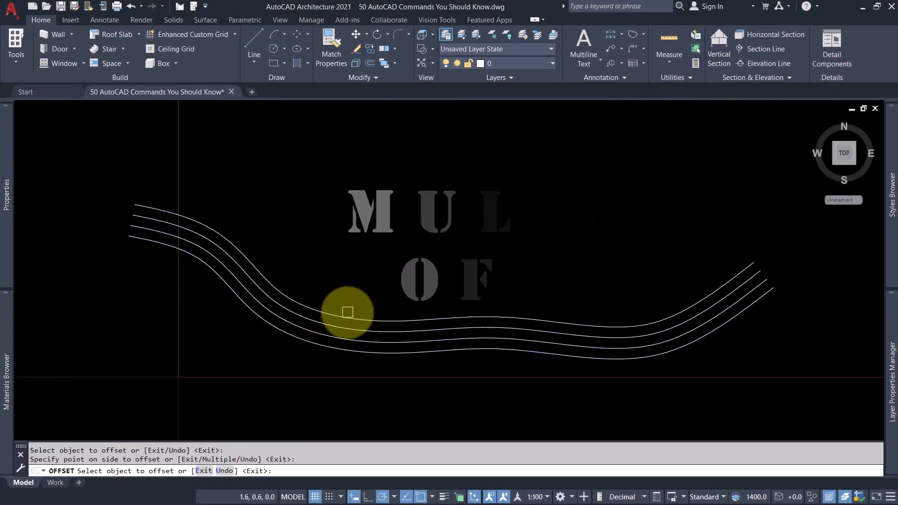
left_click(349, 316)
left_click(352, 291)
left_click(370, 309)
left_click(370, 276)
left_click(388, 299)
left_click(379, 268)
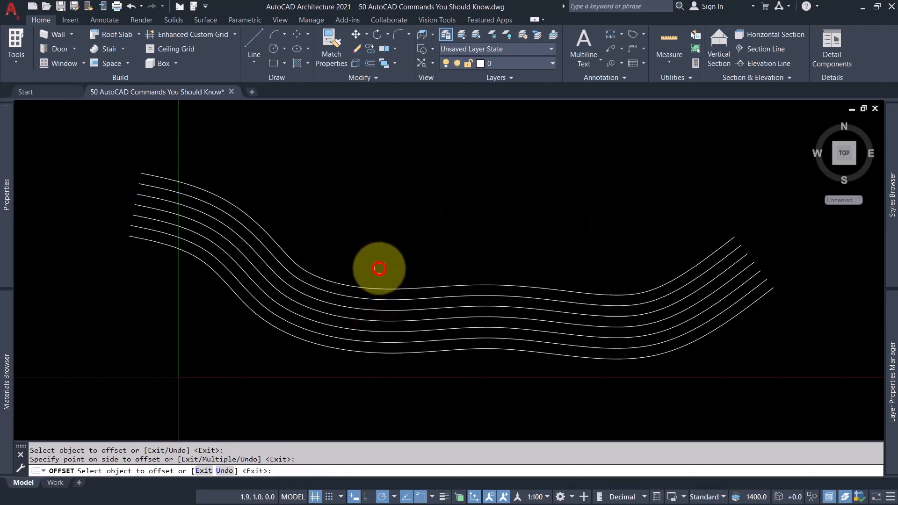
left_click(394, 285)
left_click(381, 260)
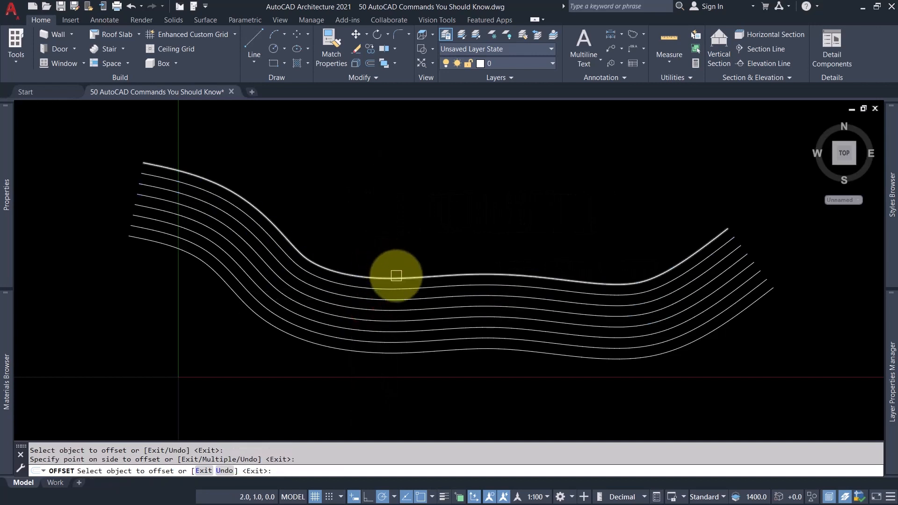
Offset the topmost curve upward many times in succession with OFFSET's Multiple option, filling the area above it.
left_click(396, 276)
type("m")
key("Return")
left_click(394, 252)
left_click(400, 224)
left_click(413, 192)
left_click(463, 159)
left_click(510, 144)
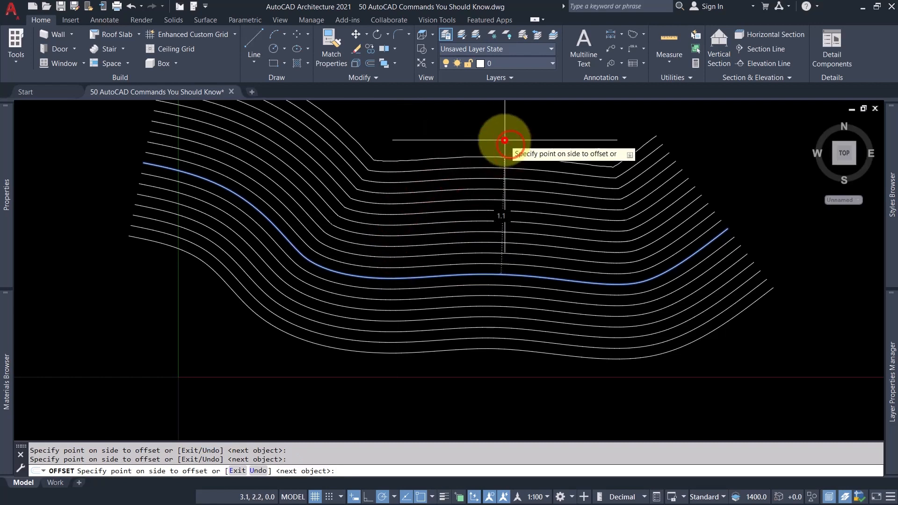
key("Return")
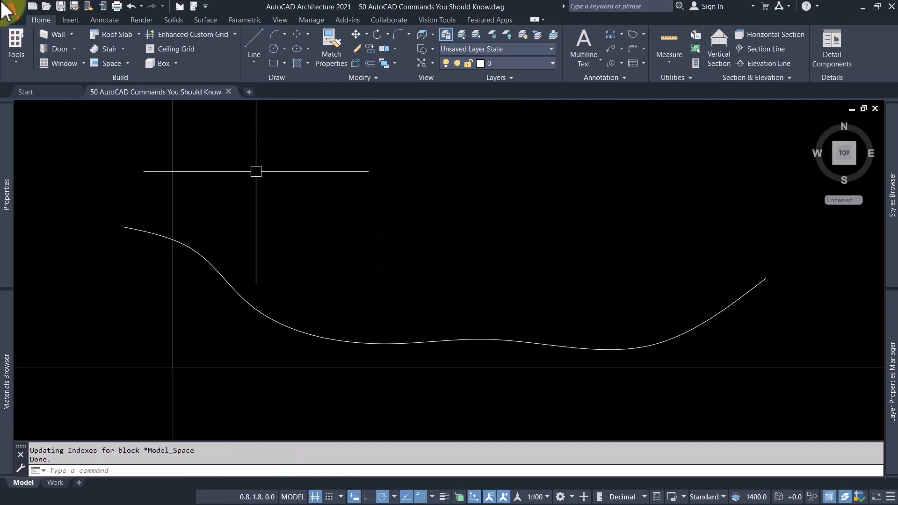
Offset the single spline upward by a distance of 0.1 with the OFFSET command.
type("o")
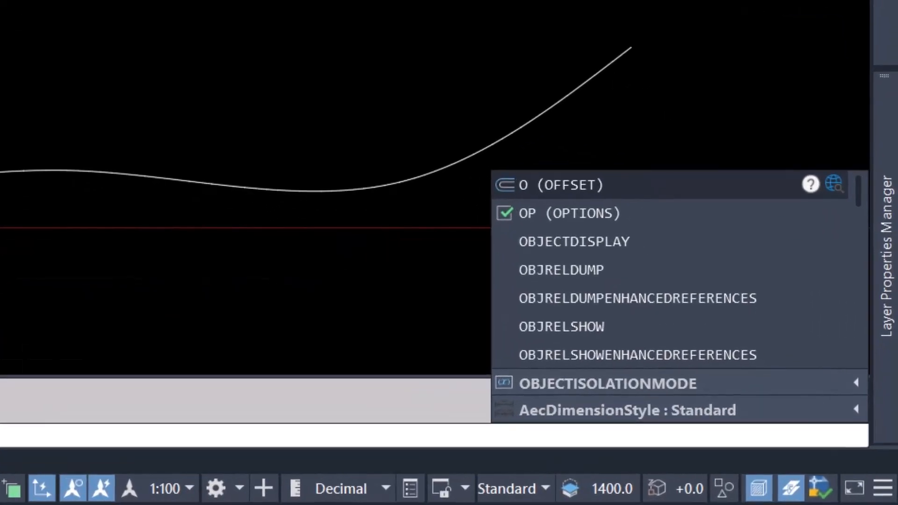
left_click(623, 184)
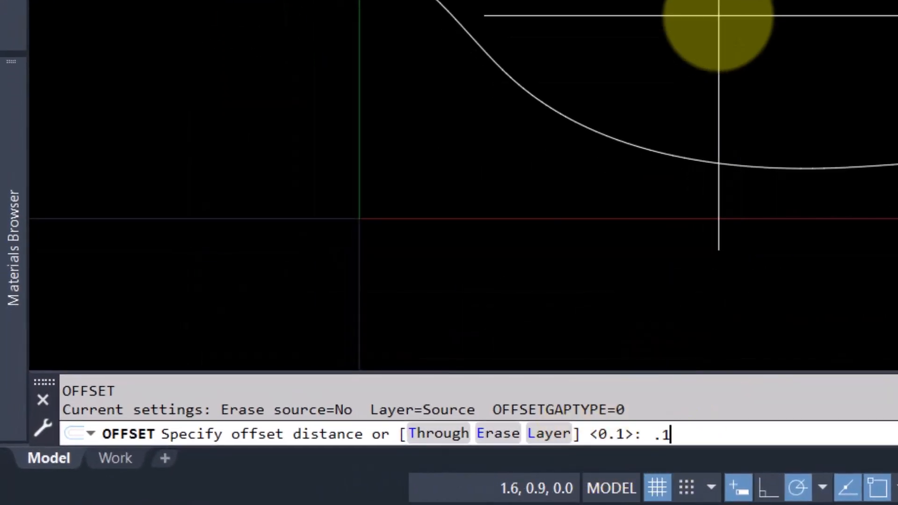
key("Return")
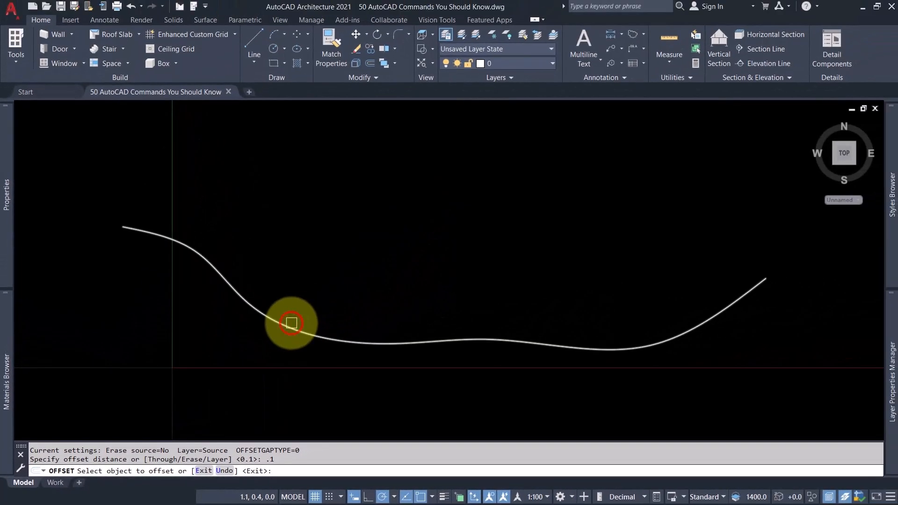
left_click(291, 323)
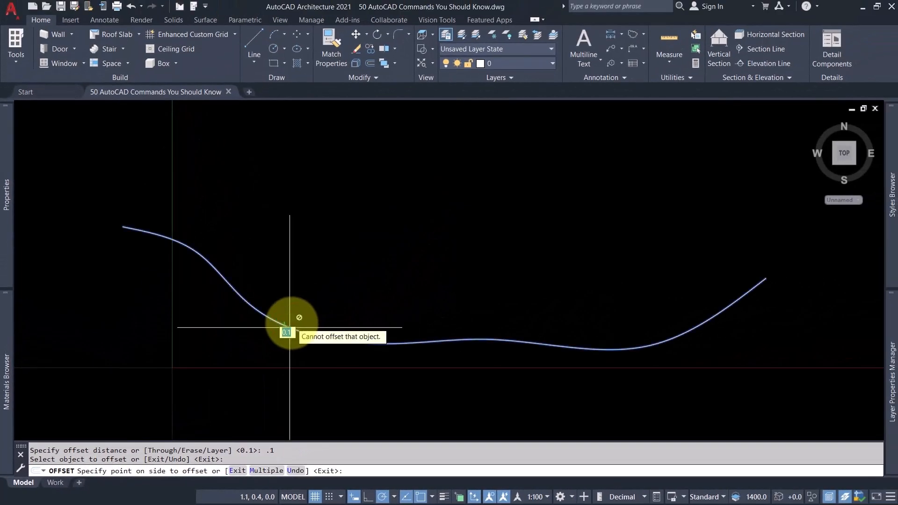
left_click(298, 305)
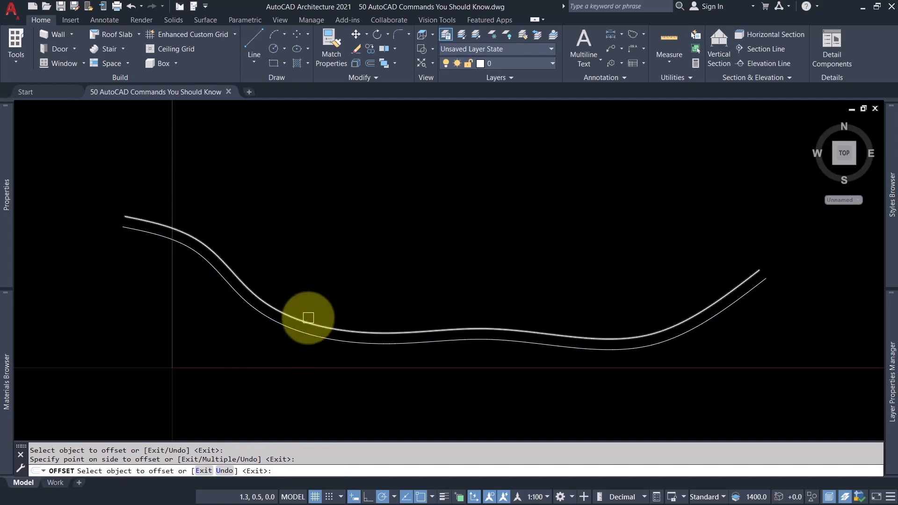
Offset the upper of the two splines upward repeatedly at 0.1 spacing, using OFFSET's Multiple option to stack parallel curves above it.
left_click(308, 317)
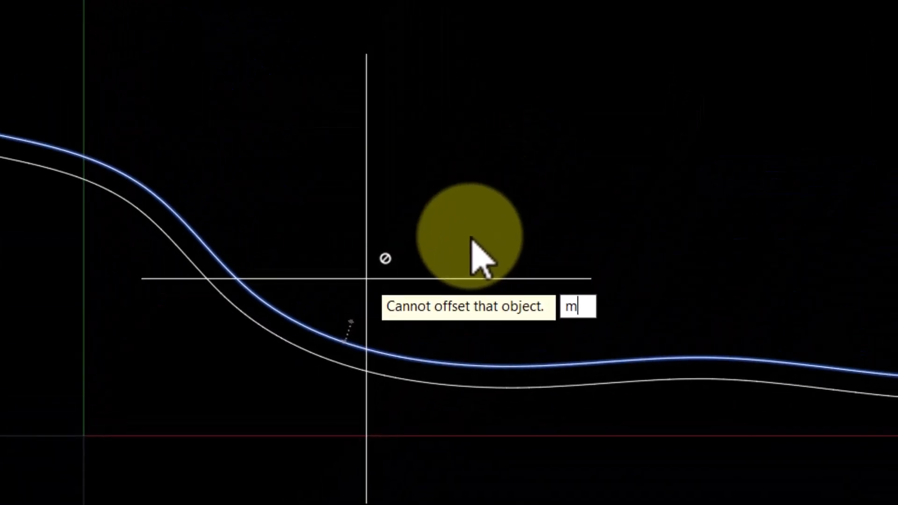
key("Return")
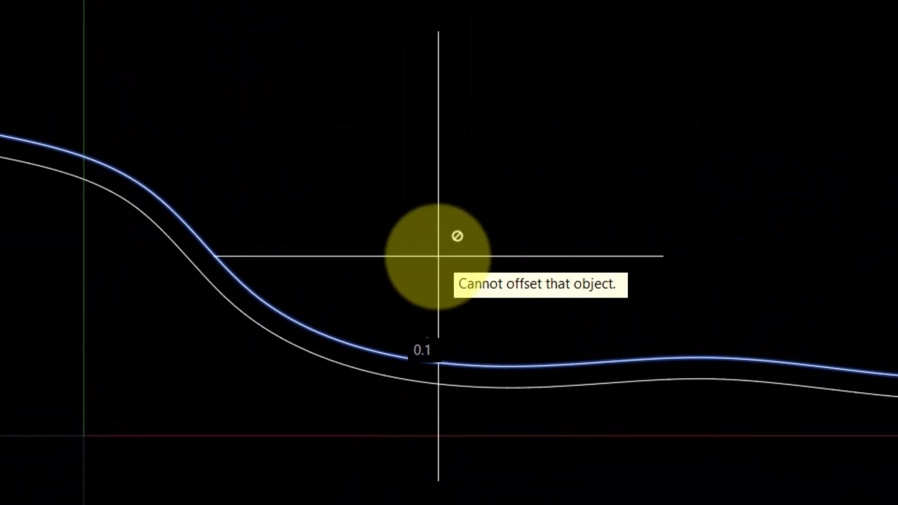
left_click(438, 256)
left_click(423, 233)
left_click(430, 208)
left_click(468, 202)
left_click(531, 198)
left_click(464, 184)
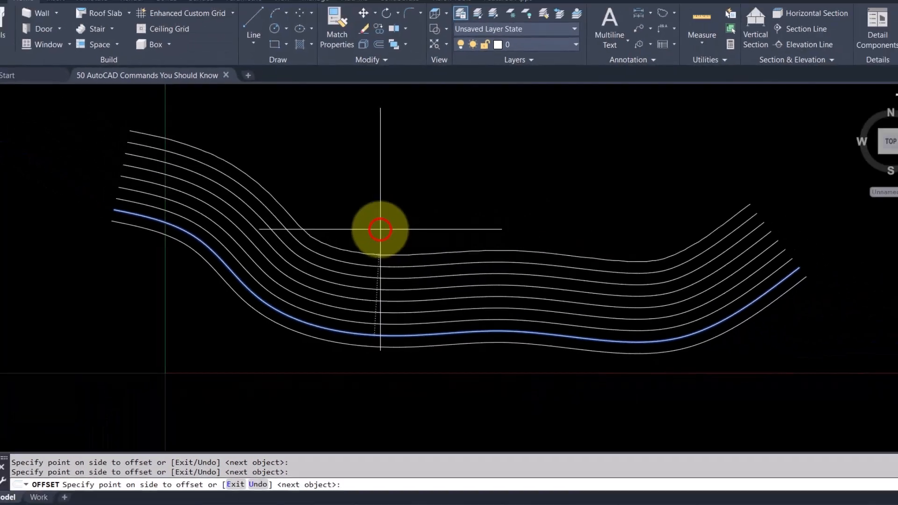
left_click(524, 177)
left_click(487, 148)
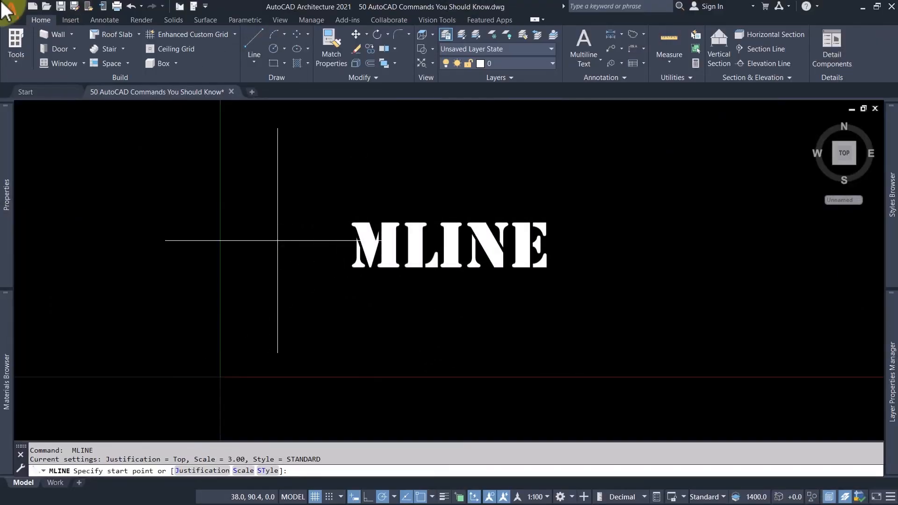
Draw a zigzag multiline of eight segments with MLINE, using Top justification, scale 3.00 and the STANDARD style.
left_click(272, 277)
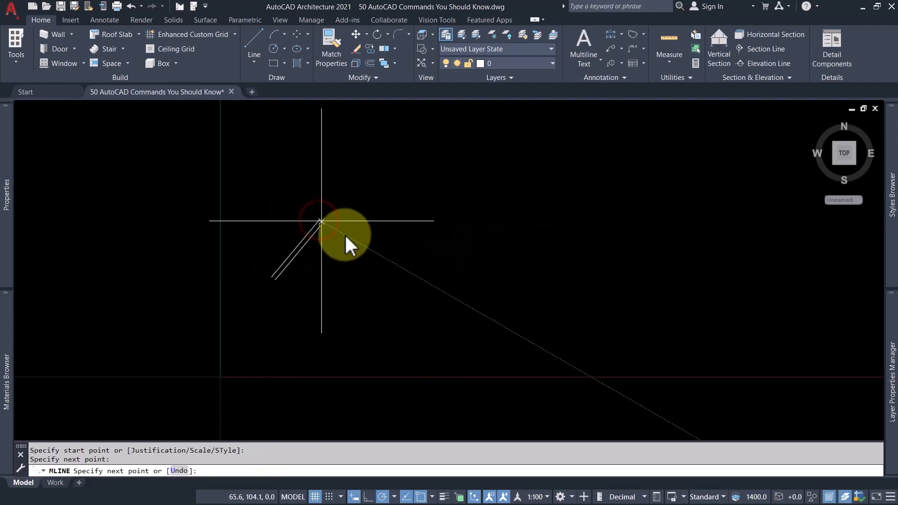
left_click(319, 220)
left_click(390, 263)
left_click(499, 255)
left_click(476, 198)
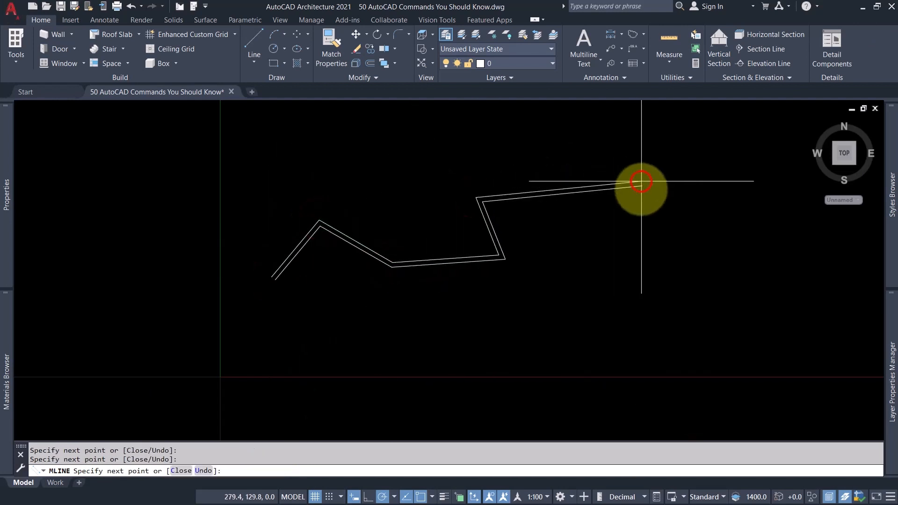
left_click(641, 182)
left_click(673, 275)
scroll(628, 327, "up", 4)
left_click(517, 327)
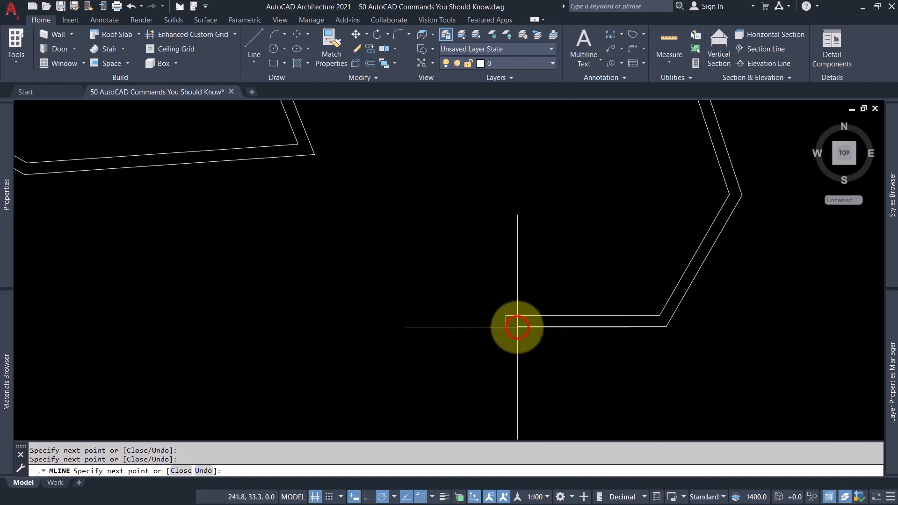
scroll(517, 323, "down", 4)
key("Return")
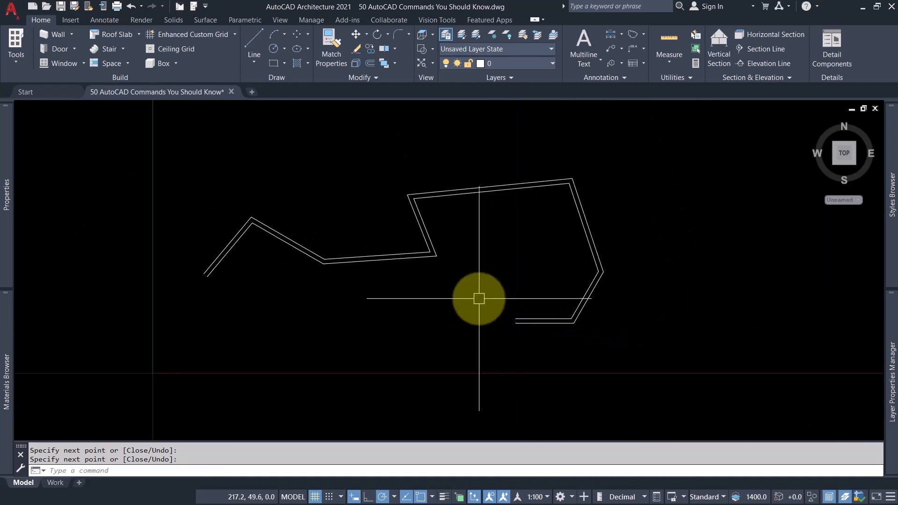
Select the zigzag multiline with a selection window and erase it from the drawing.
left_click(479, 299)
left_click(230, 257)
type("e")
key("Return")
Start the MLINE command again in the empty drawing area.
type("Ml")
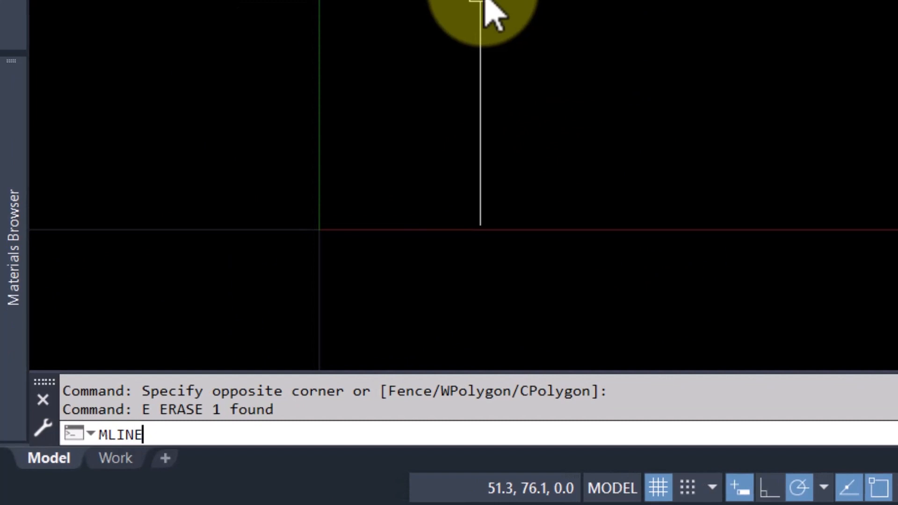
left_click(562, 351)
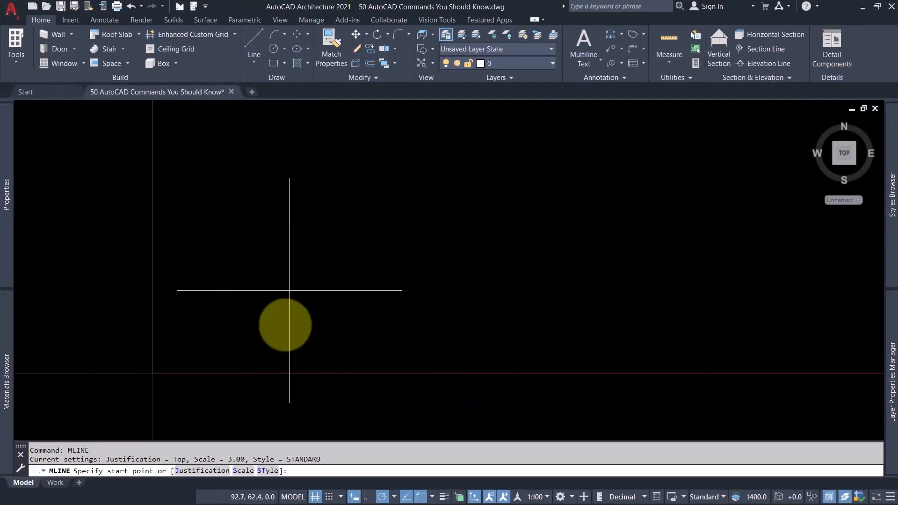
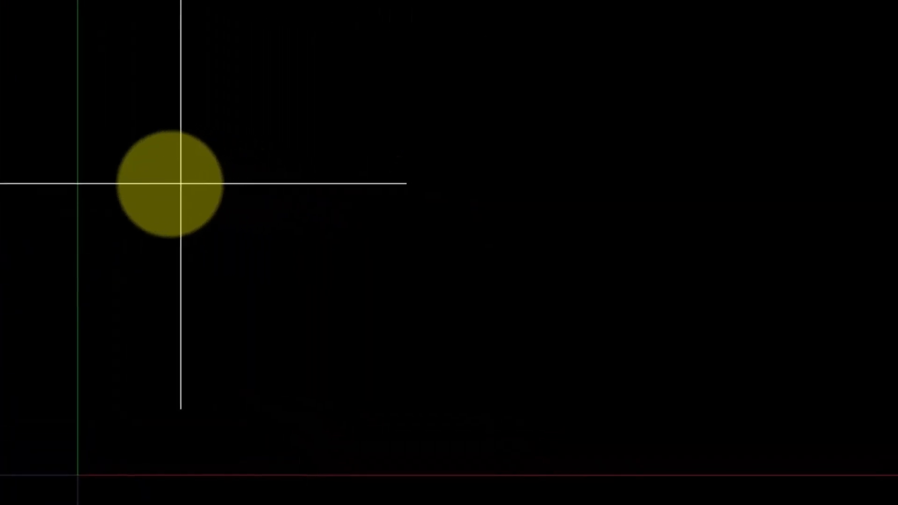
Draw a zigzag multiline of six segments with MLINE, using Top justification, scale 3.00 and the STANDARD style.
left_click(171, 183)
left_click(298, 112)
left_click(465, 240)
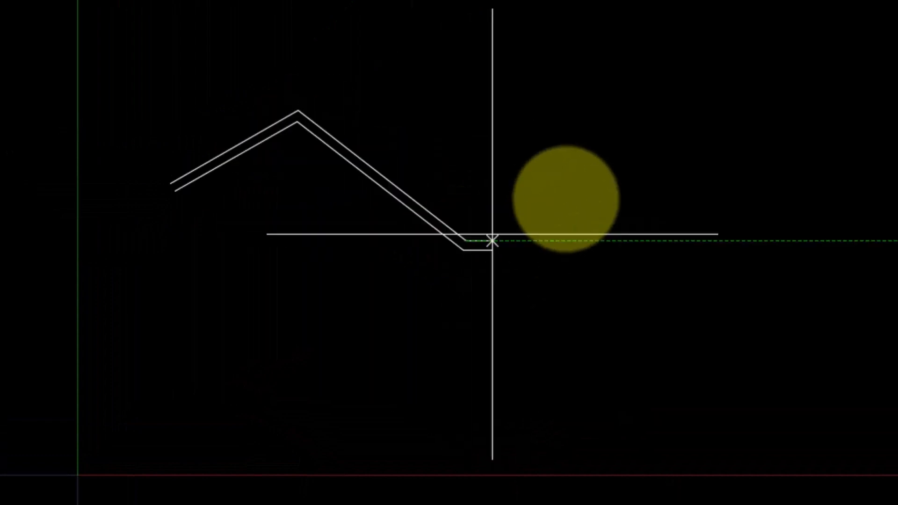
left_click(621, 168)
left_click(744, 239)
left_click(654, 256)
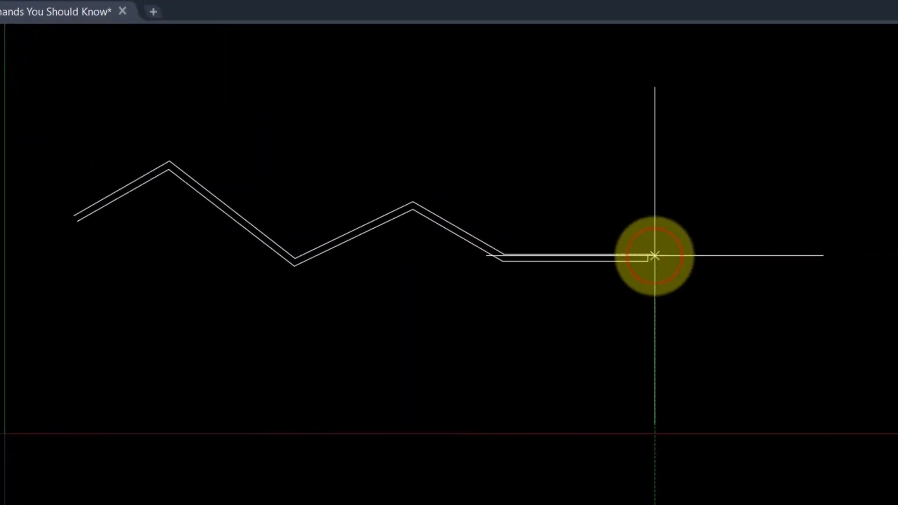
left_click(662, 232)
key("Return")
key("Return")
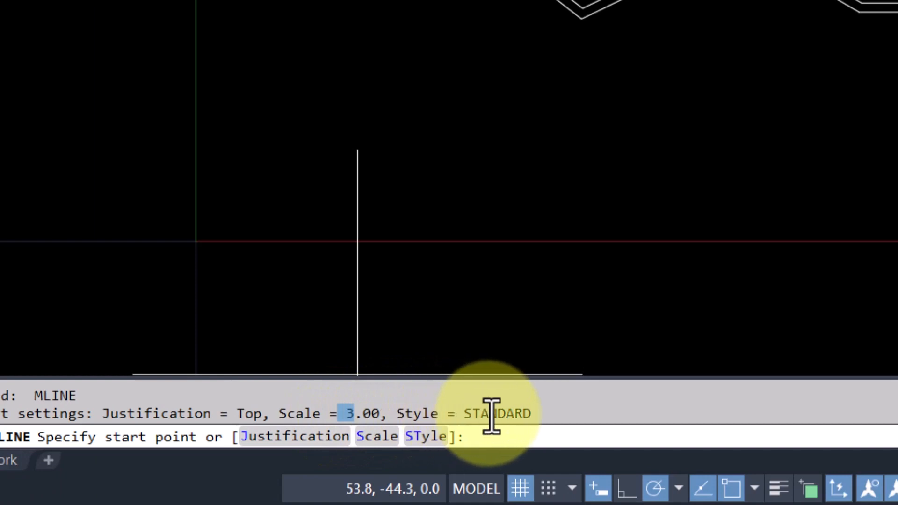
Draw a second zigzag multiline of eight segments below the first, with the MLINE scale set to 5.
left_click_drag(488, 414, 473, 415)
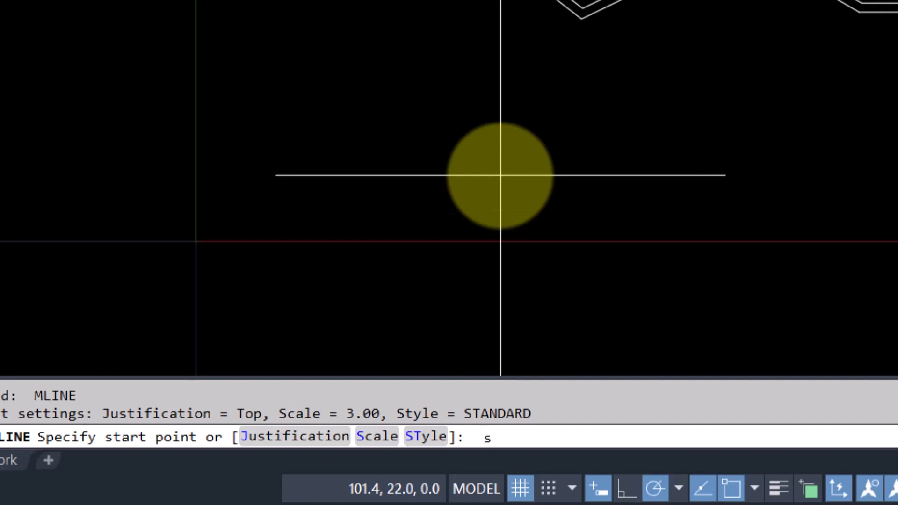
key("Return")
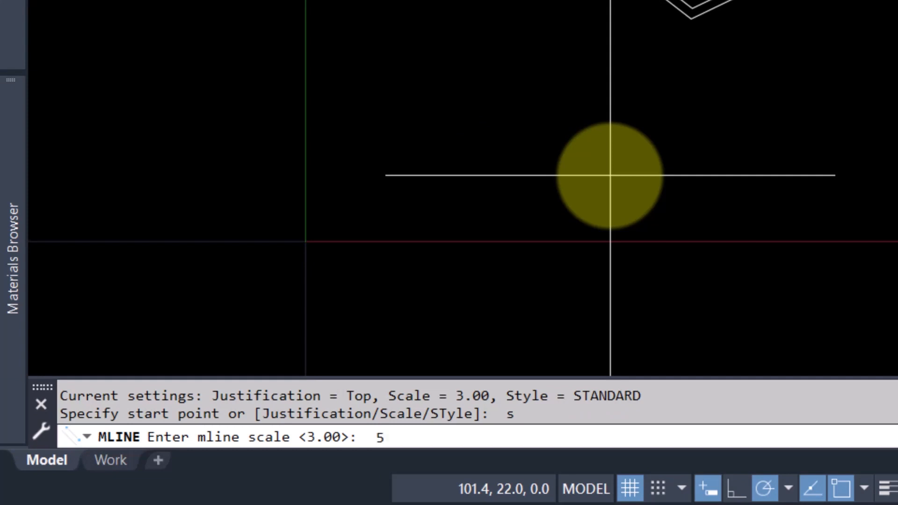
key("Return")
left_click(318, 168)
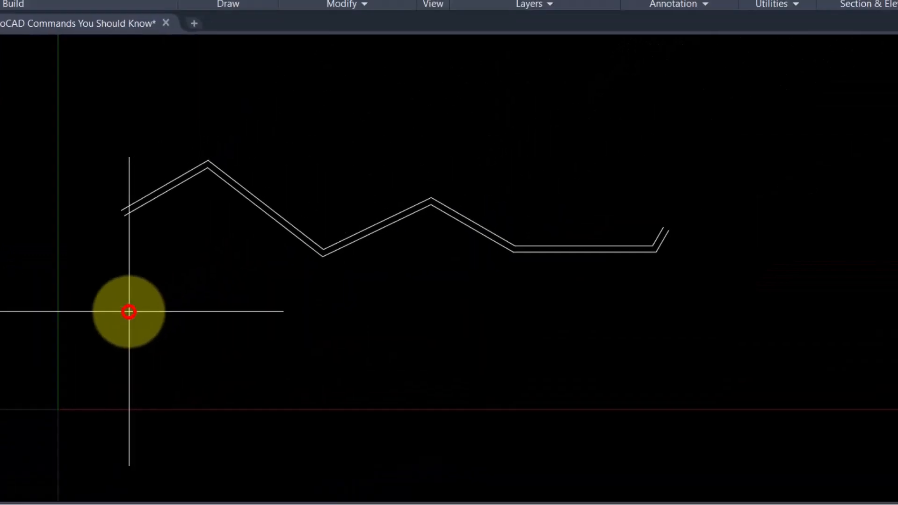
left_click(375, 136)
left_click(521, 216)
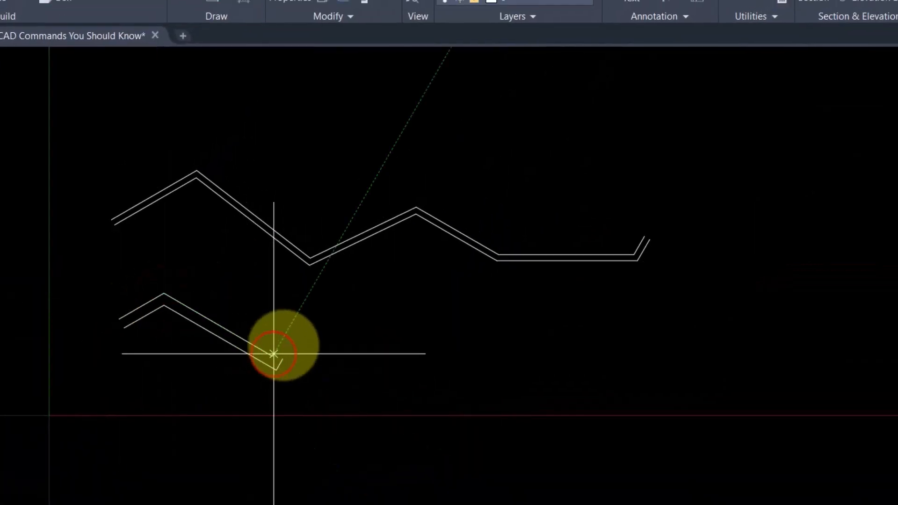
left_click(273, 355)
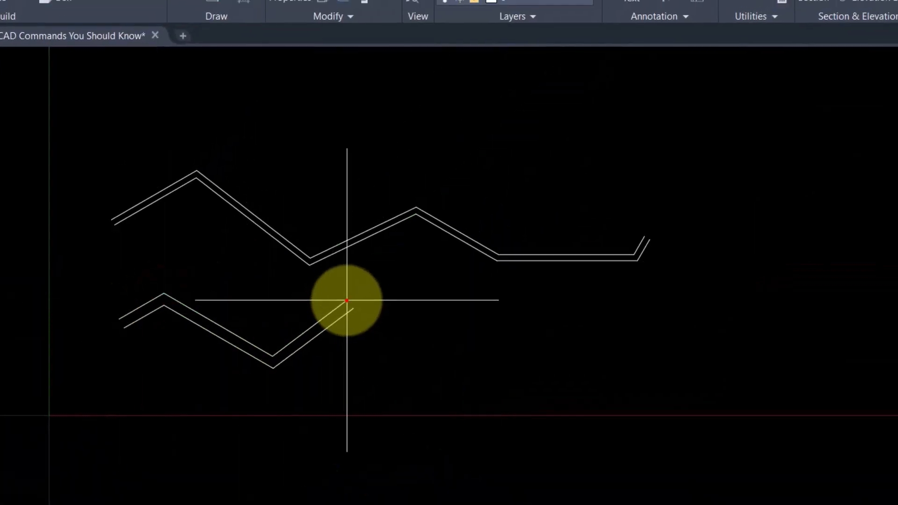
left_click(347, 301)
left_click(411, 351)
left_click(486, 293)
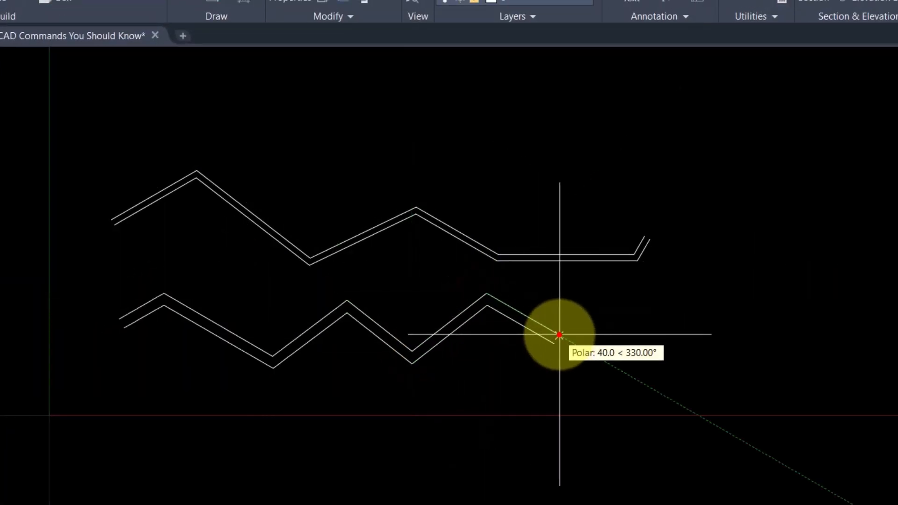
left_click(559, 335)
left_click(632, 294)
left_click(760, 293)
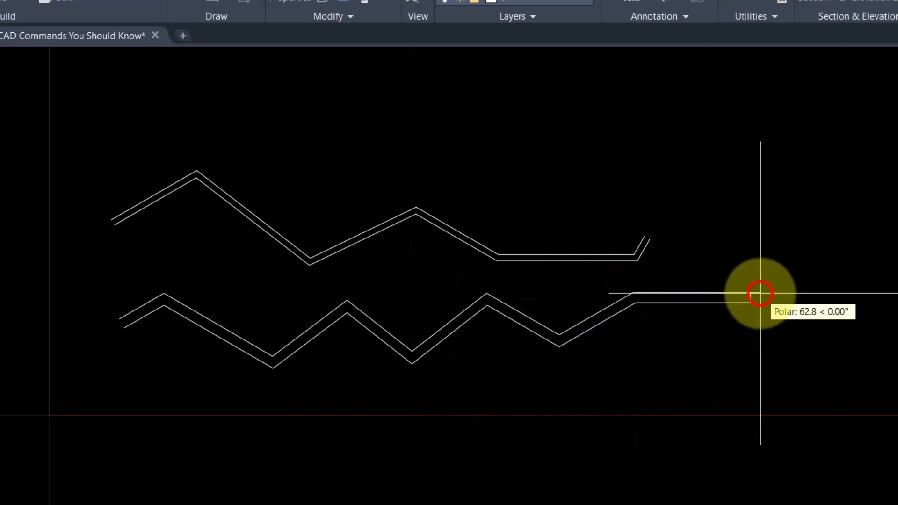
key("Return")
middle_click_drag(560, 378, 589, 364)
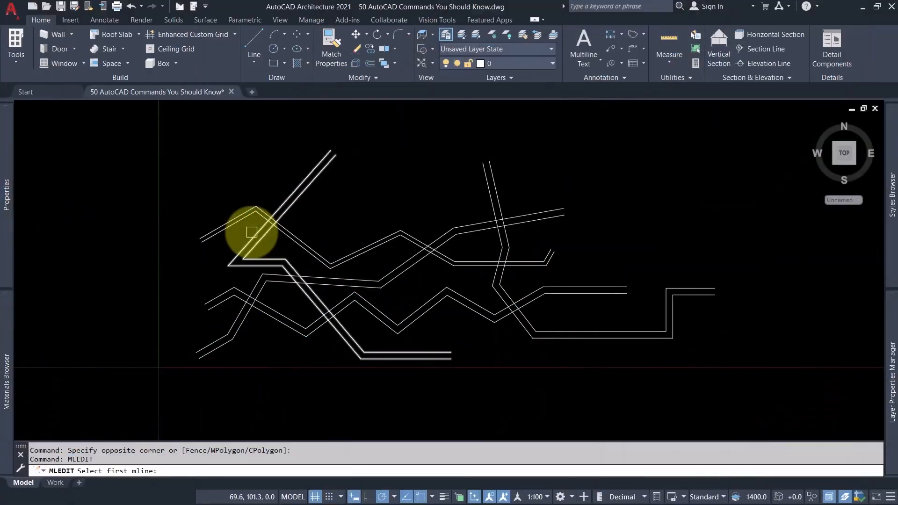
Form open tees with MLEDIT where the long diagonal multiline crosses the upper zigzag and the multiline below it.
scroll(244, 226, "up", 5)
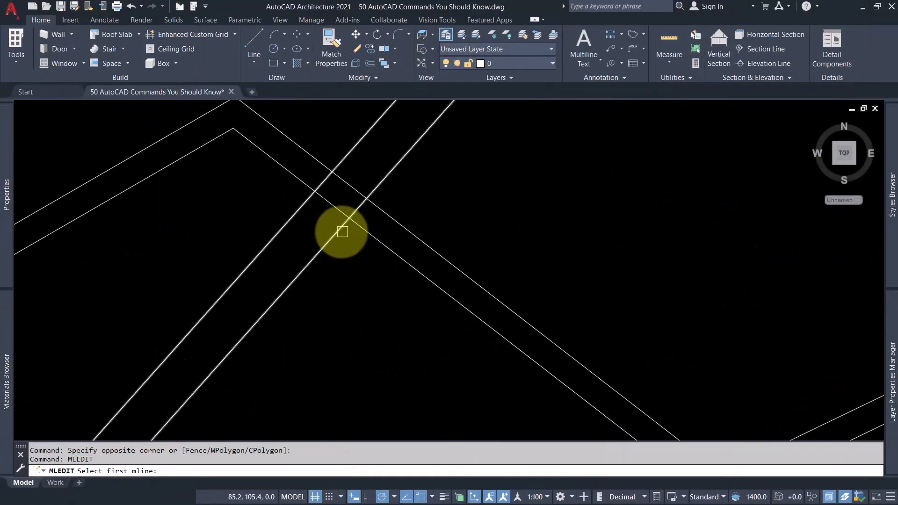
left_click(338, 231)
left_click(373, 235)
scroll(336, 244, "down", 3)
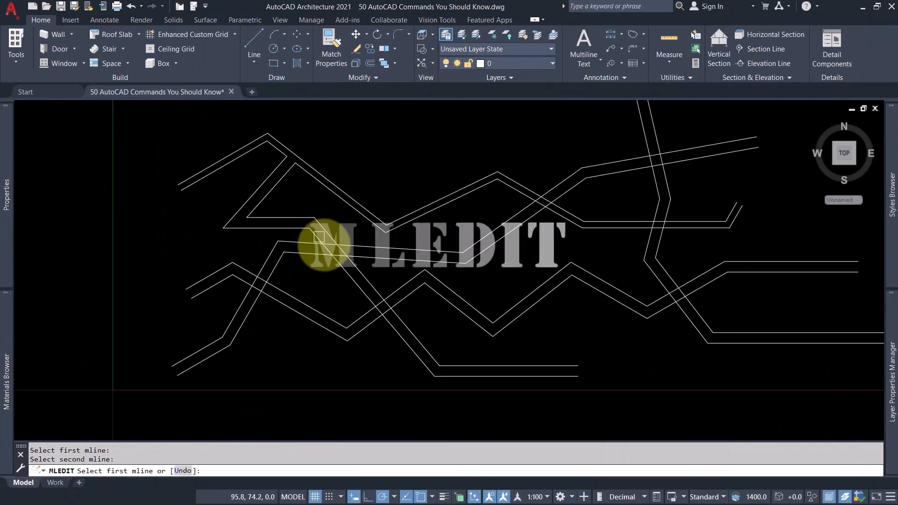
scroll(355, 290, "up", 4)
left_click(367, 276)
left_click(369, 276)
scroll(344, 270, "down", 4)
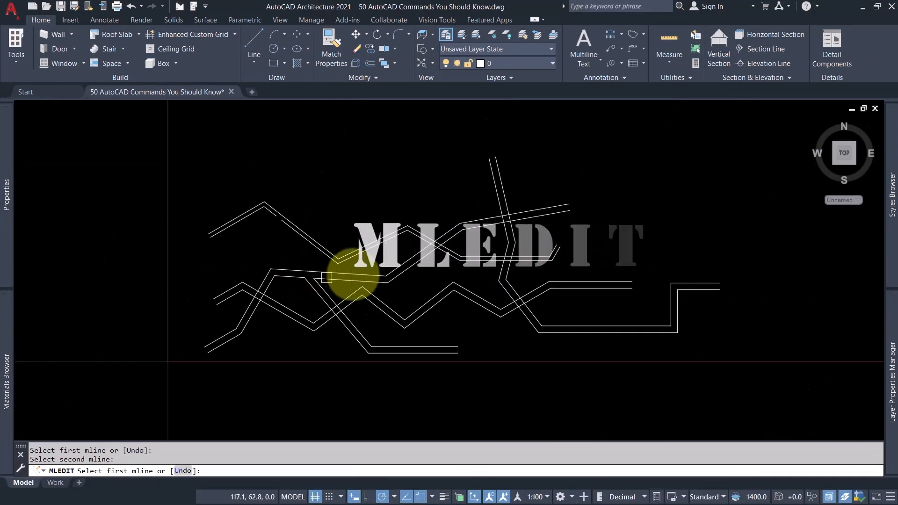
Form open tees where the rising multiline crosses the upper zigzag and the steep multiline.
scroll(421, 251, "up", 4)
left_click(632, 220)
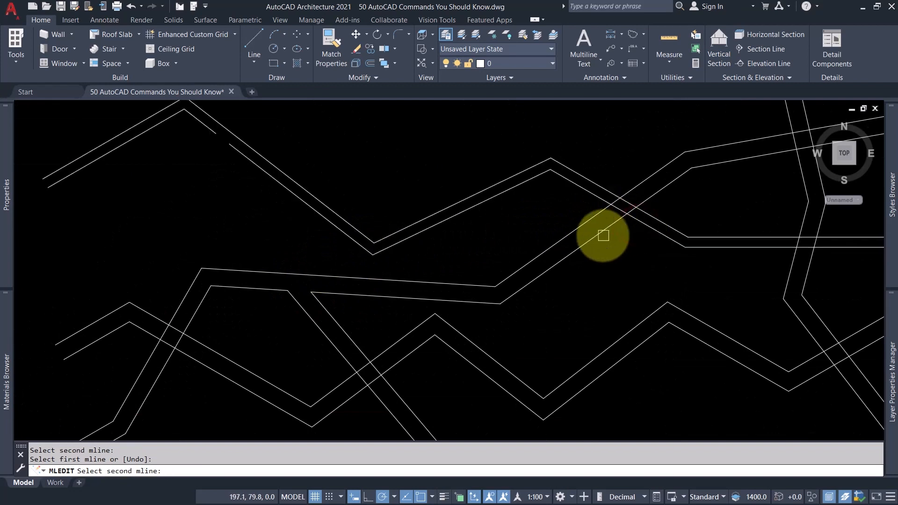
scroll(556, 243, "down", 4)
scroll(443, 257, "up", 4)
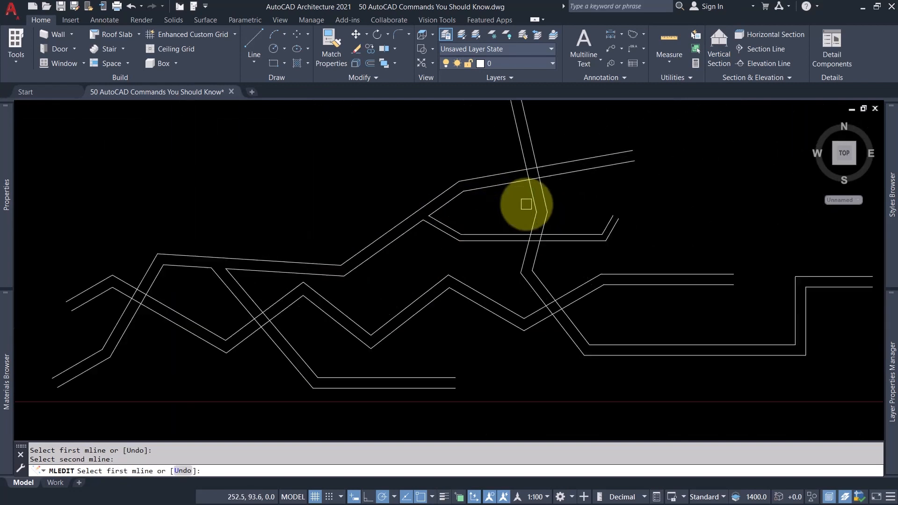
left_click(535, 152)
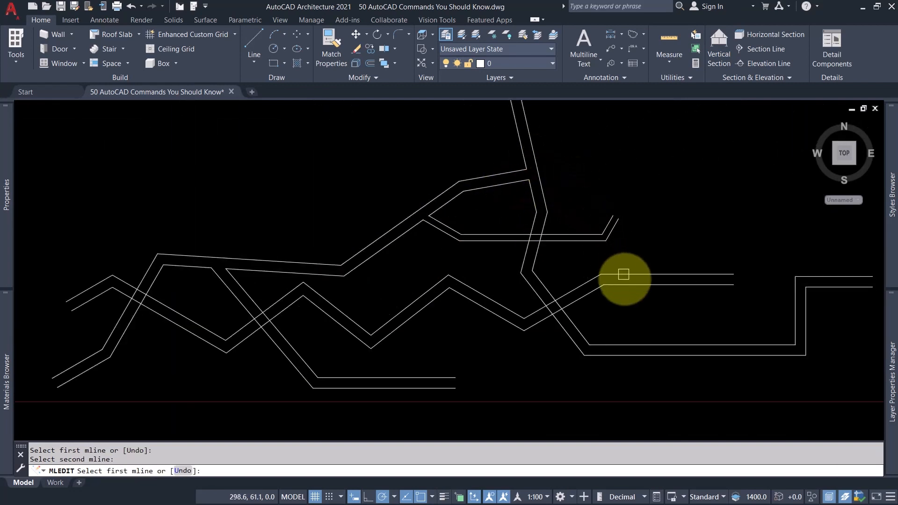
Form open tees where the lower zigzag and the upper zigzag's horizontal stretch cross the steep multiline.
left_click(624, 274)
left_click(581, 335)
middle_click_drag(546, 345, 471, 316)
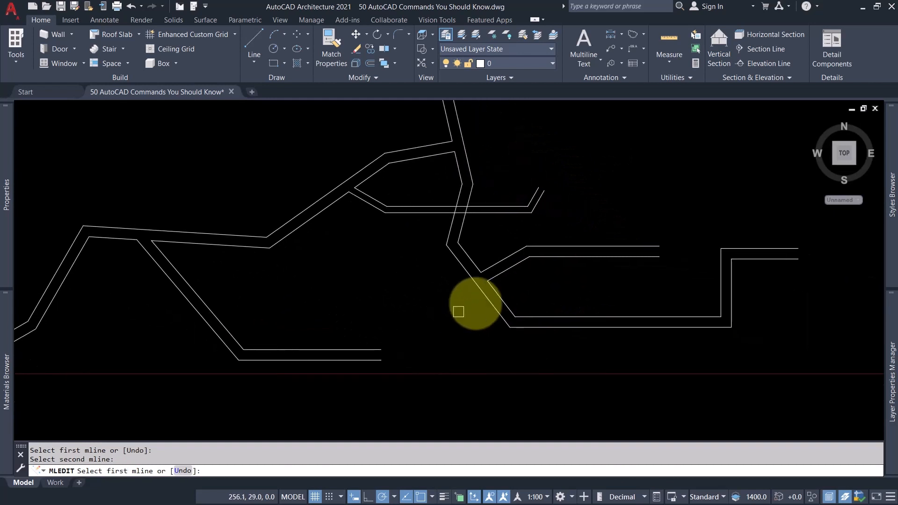
left_click(435, 206)
middle_click_drag(423, 260, 466, 280)
scroll(448, 275, "down", 2)
scroll(467, 282, "up", 2)
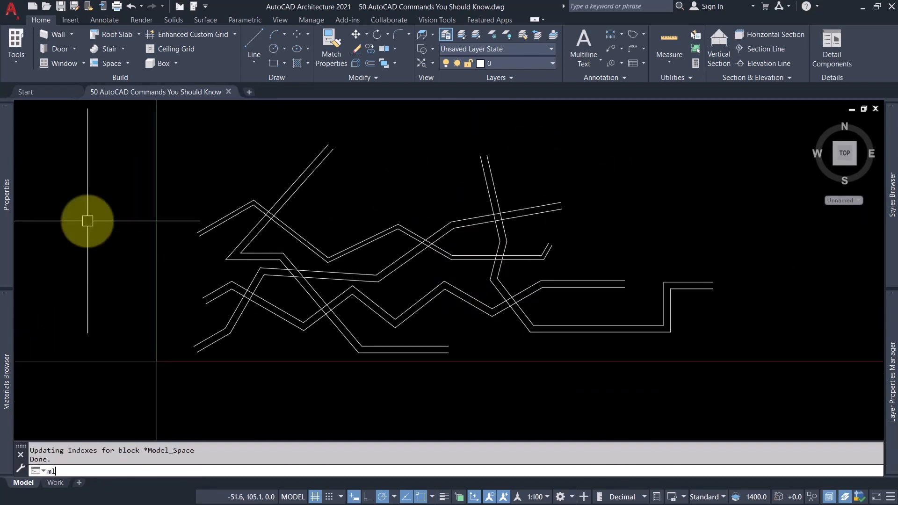
Clean up the crossings of the diagonal multiline and the upper zigzag with MLEDIT's Open Tee tool.
type("MLE")
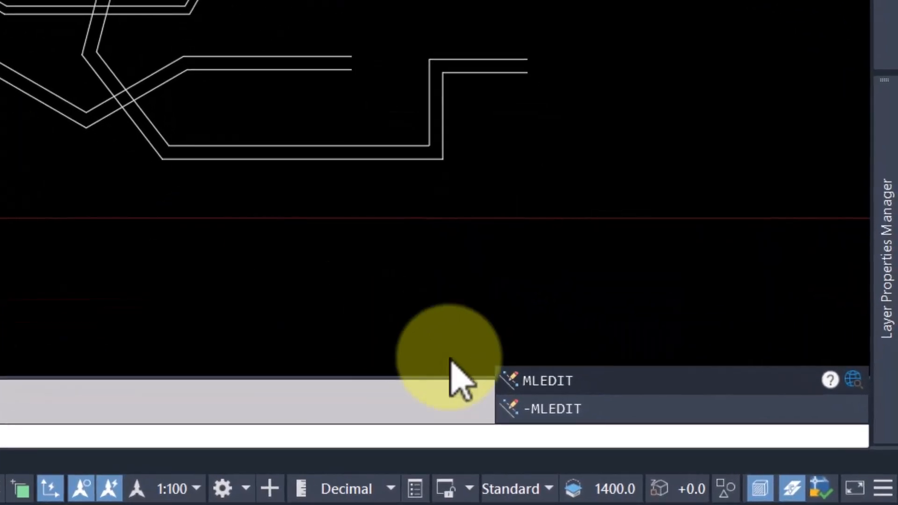
left_click(568, 381)
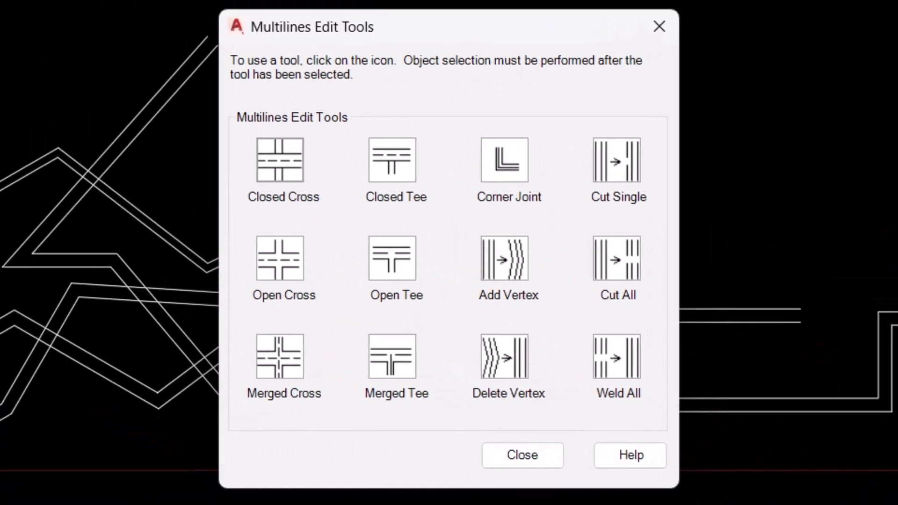
left_click(401, 262)
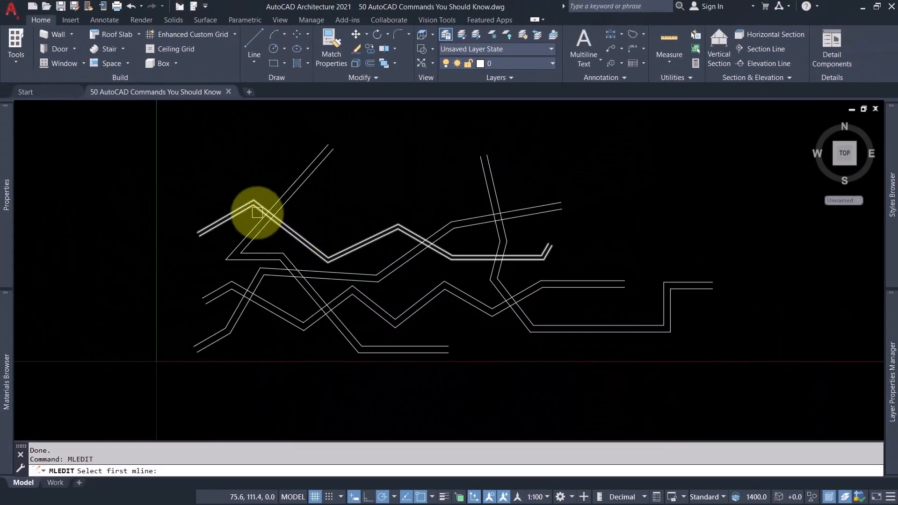
scroll(257, 213, "up", 4)
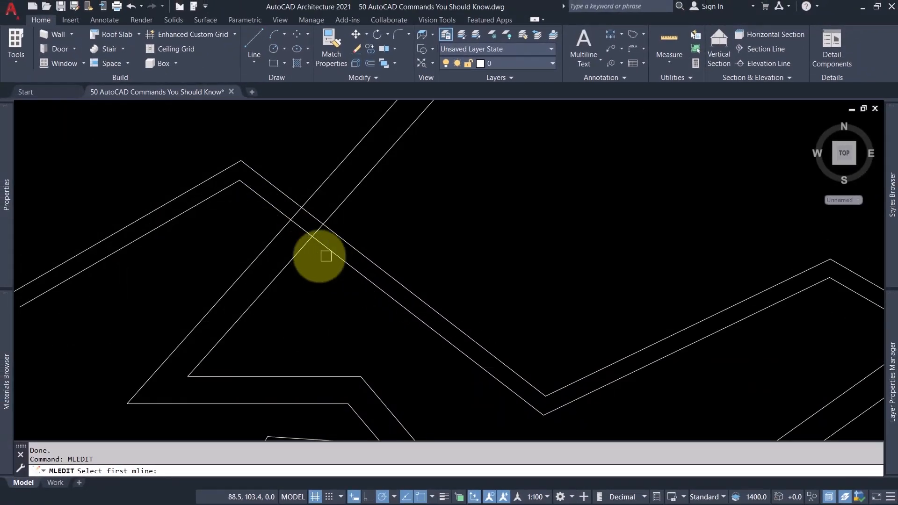
scroll(315, 183, "down", 5)
left_click(339, 256)
left_click(491, 210)
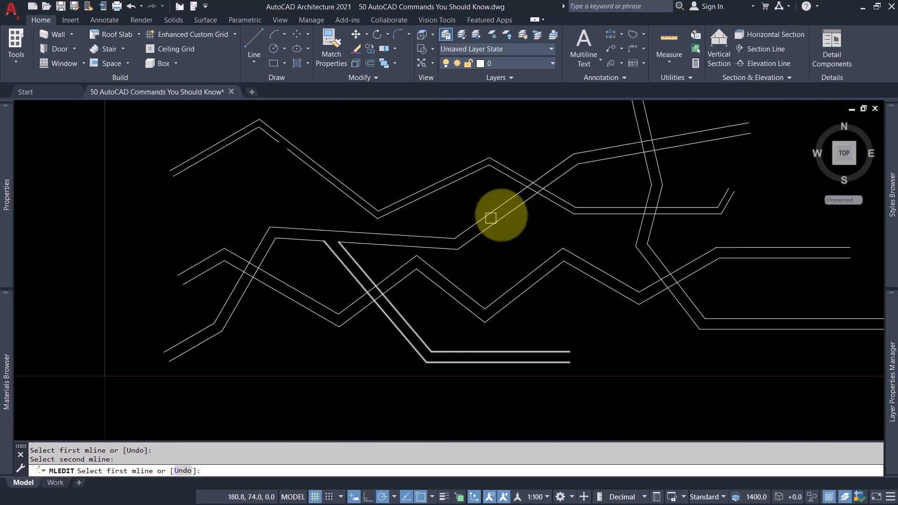
left_click(555, 207)
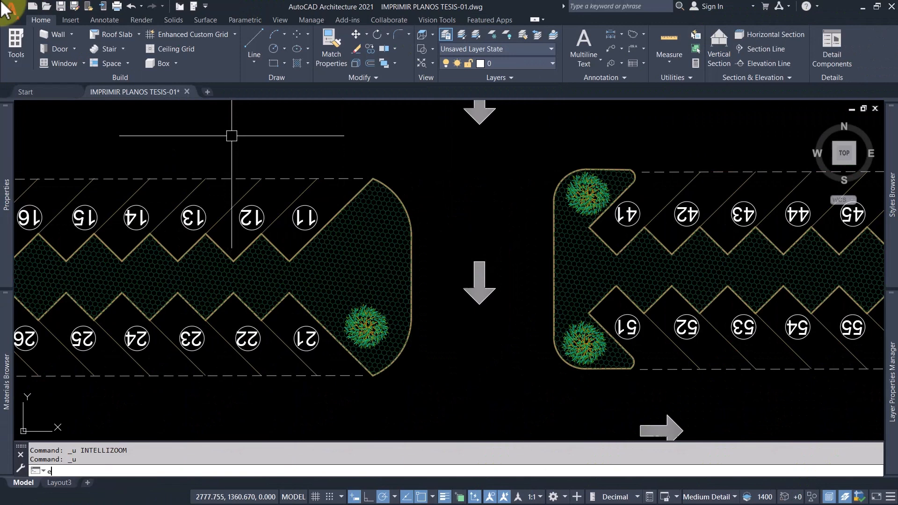
Erase the left planting island's hatch and its curb lines beside spaces 11 and 21 in separate ERASE commands.
key("Return")
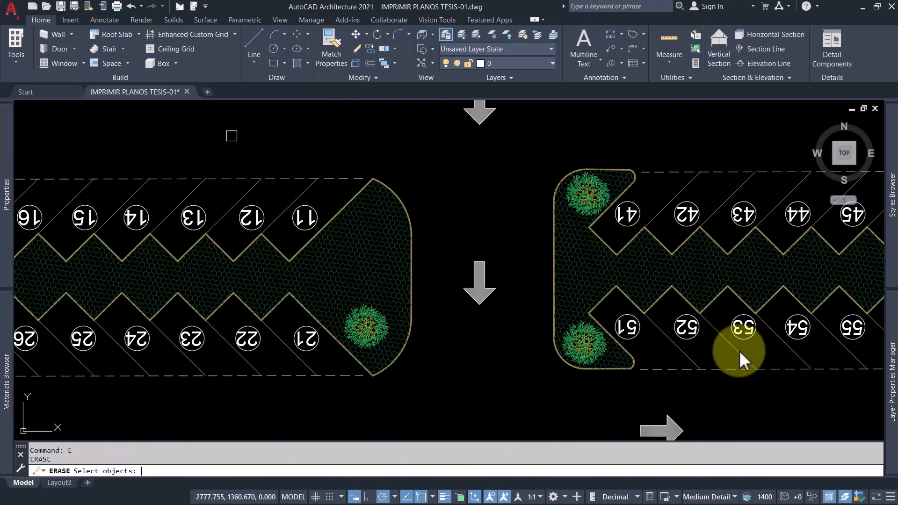
left_click(367, 235)
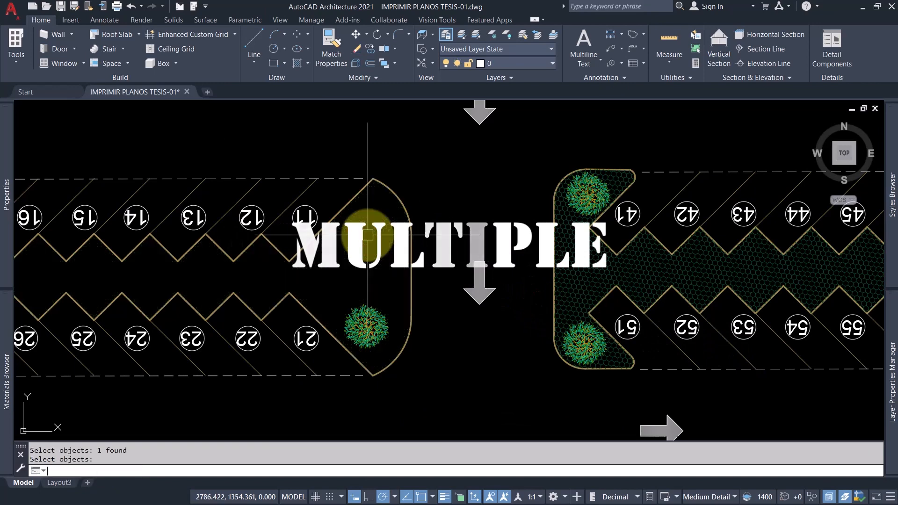
scroll(335, 256, "up", 2)
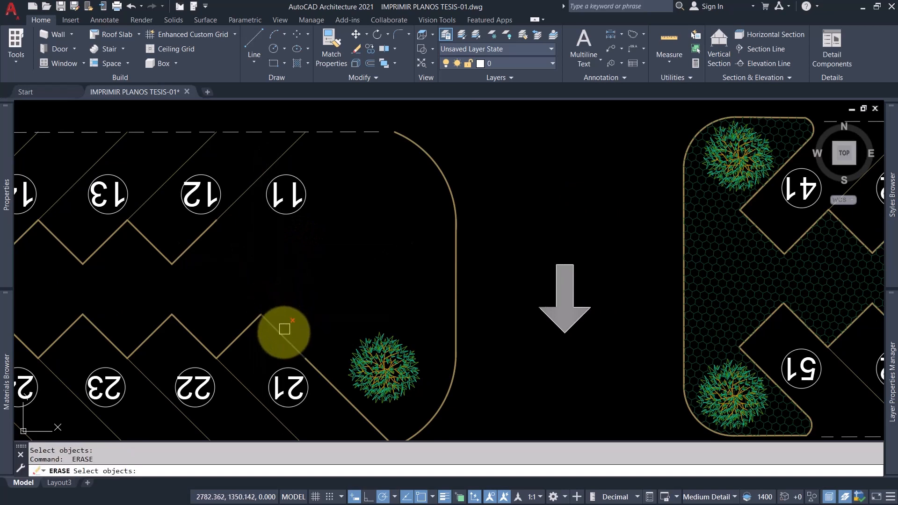
left_click(318, 371)
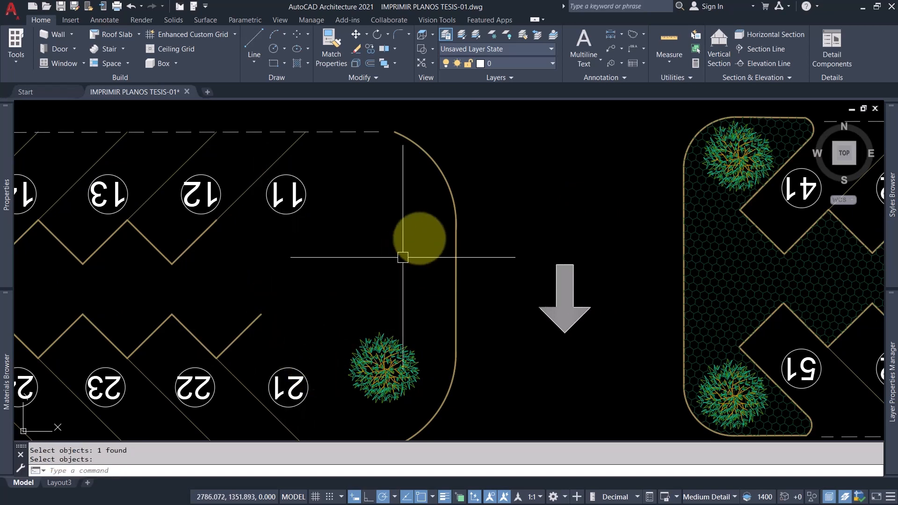
Undo the erasures to restore the left island's hatch and curb lines.
key("Return")
key("Return")
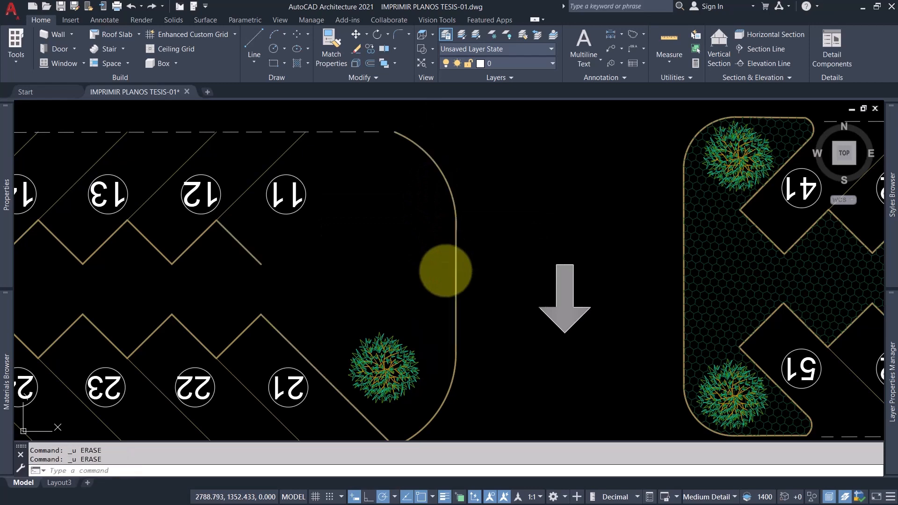
scroll(445, 270, "down", 2)
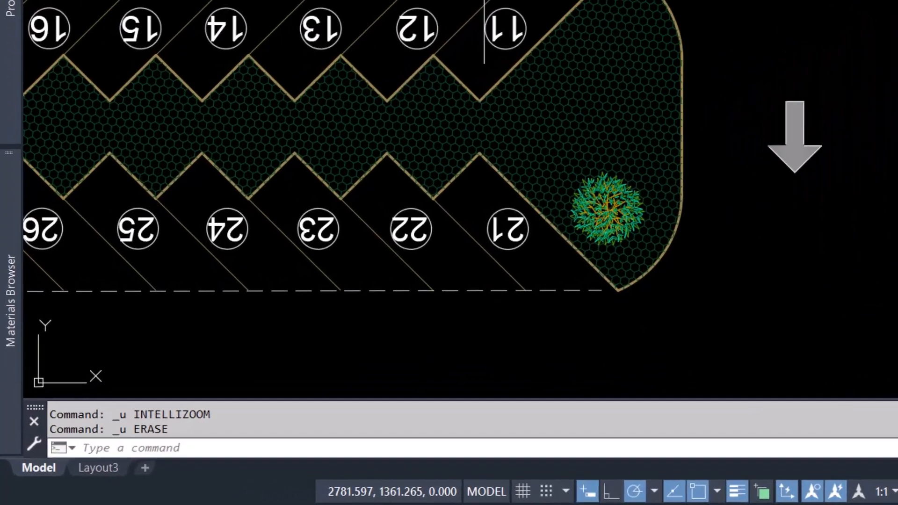
Start a repeating ERASE with the MULTIPLE command and erase the left planting island's hatch.
type("mul")
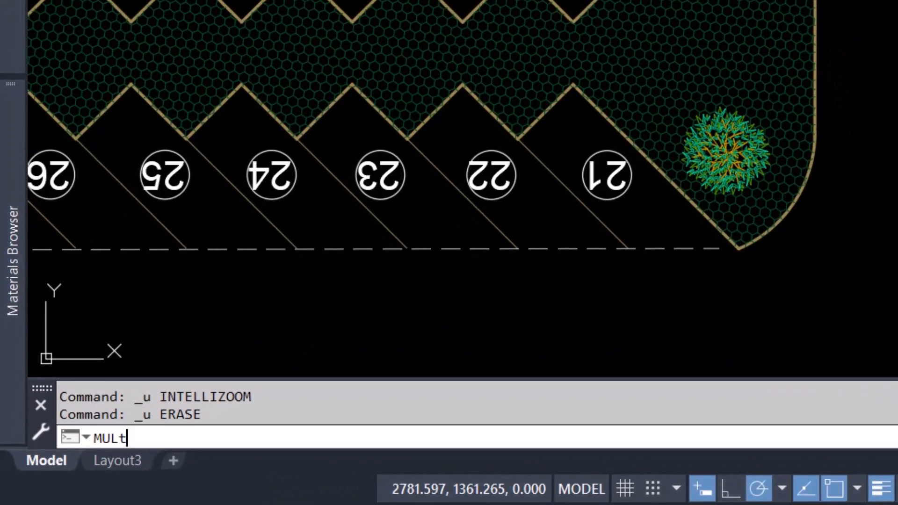
type("ti")
left_click(559, 303)
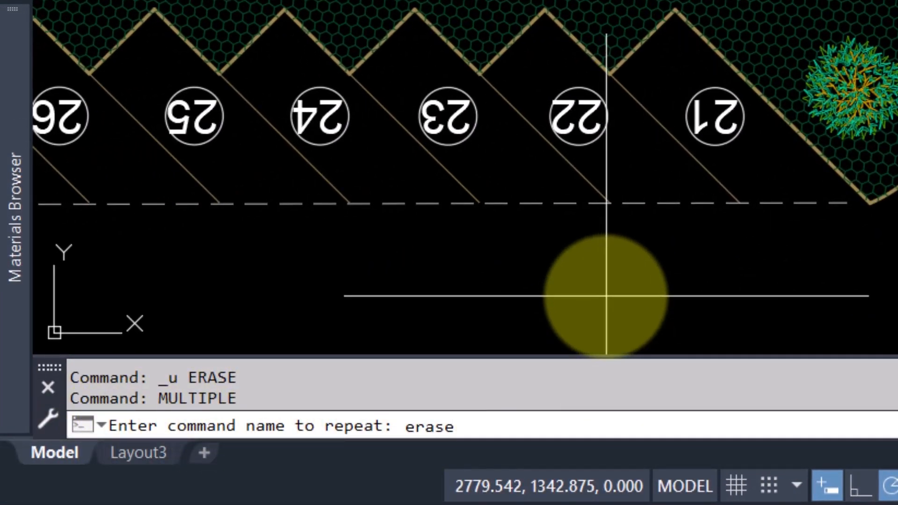
type("erase")
key("Return")
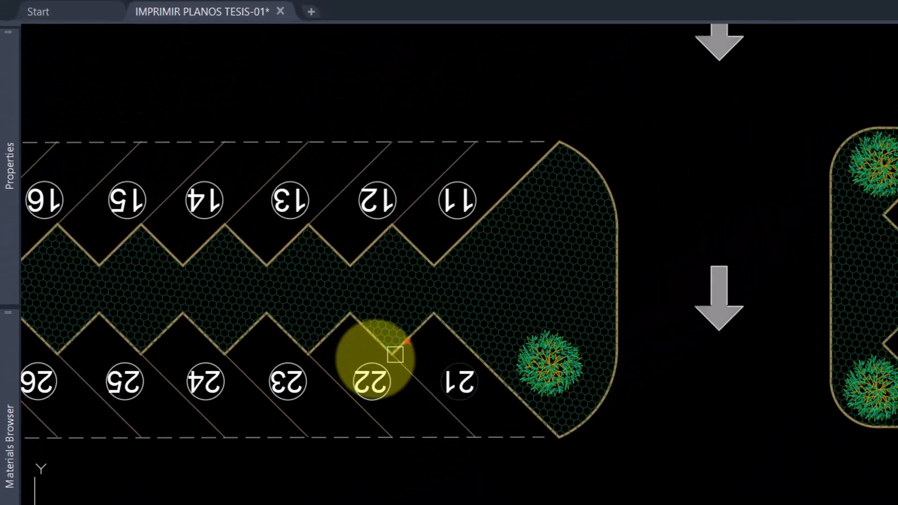
left_click(498, 202)
key("Return")
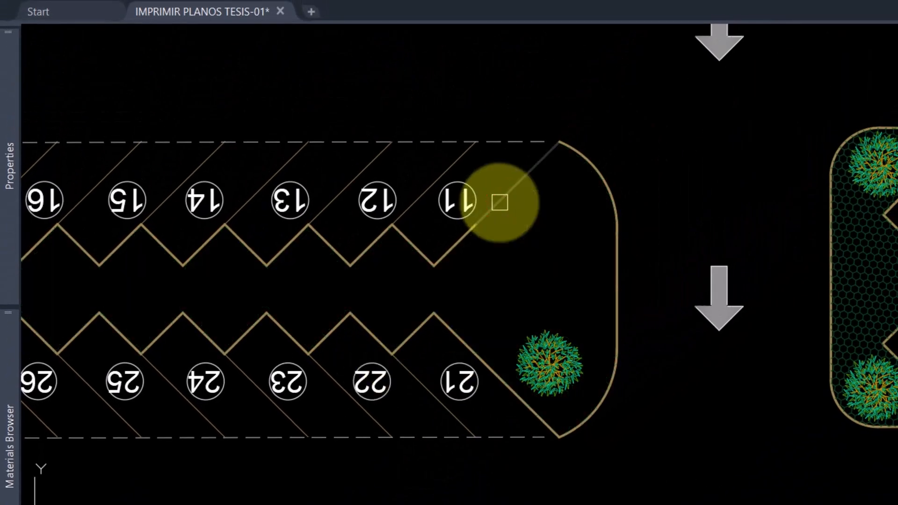
Continue the repeating ERASE on the curbs and numbers of spaces 11 and 12 and the island's curved end with its tree.
left_click(500, 202)
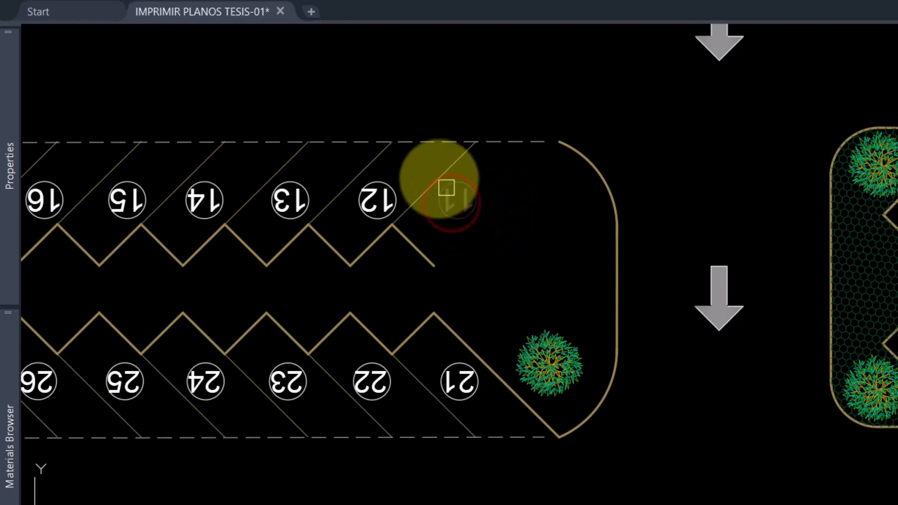
left_click(331, 118)
left_click(470, 266)
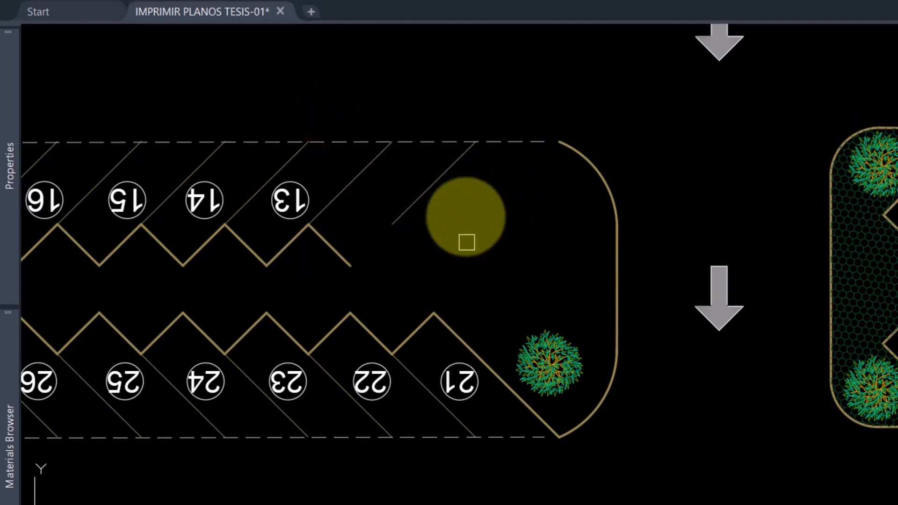
left_click(510, 119)
left_click(629, 374)
Erase the curb segments, dividing lines and numbers around spaces 13, 14 and 21 to 24 using selection windows.
left_click(248, 80)
left_click(625, 477)
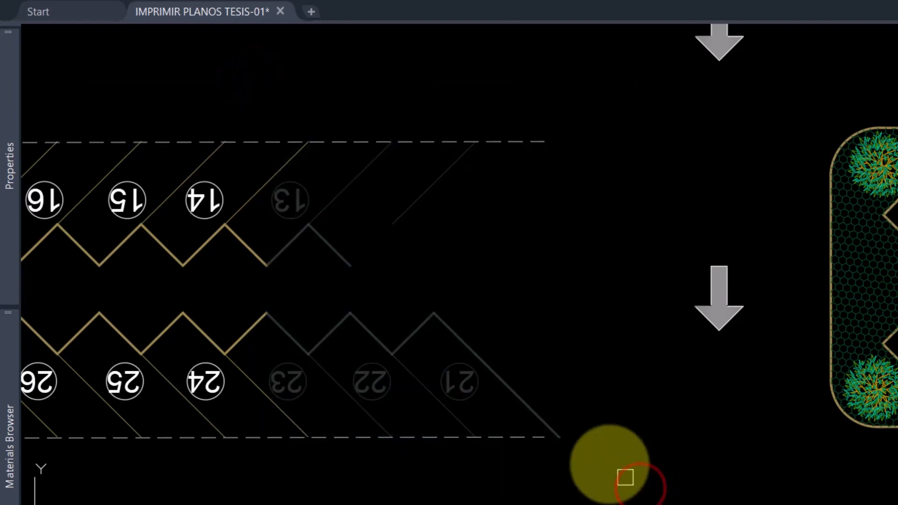
left_click(188, 86)
left_click(613, 489)
key("Return")
key("Return")
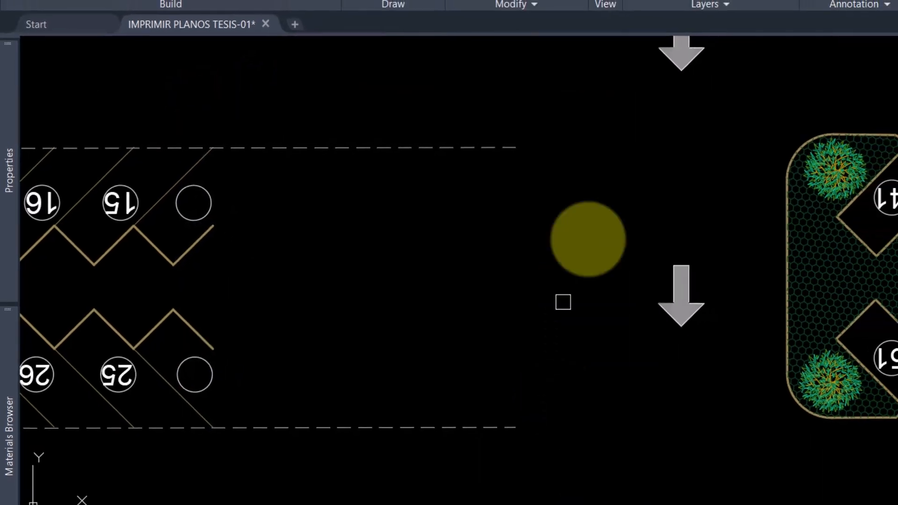
left_click(606, 125)
left_click(173, 415)
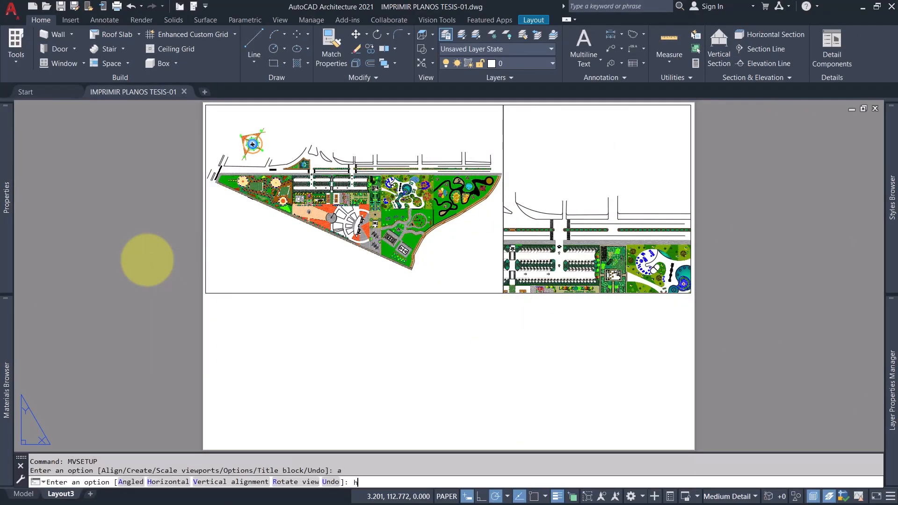
Choose horizontal viewport alignment in MVSETUP and turn on all object snap modes.
key("Return")
right_click(408, 493)
left_click(407, 481)
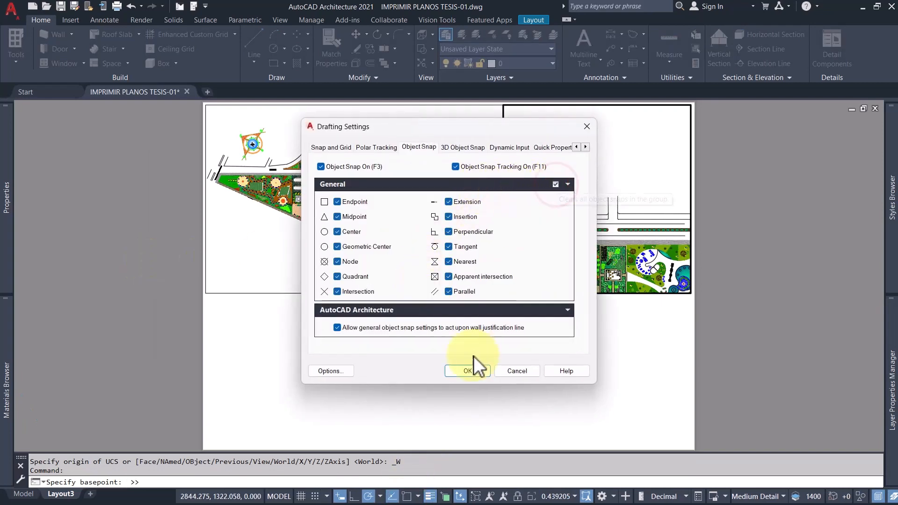
left_click(467, 370)
Try aligning the overview viewport to the detail viewport's street endpoint and rotating its view about that endpoint.
left_click(608, 197)
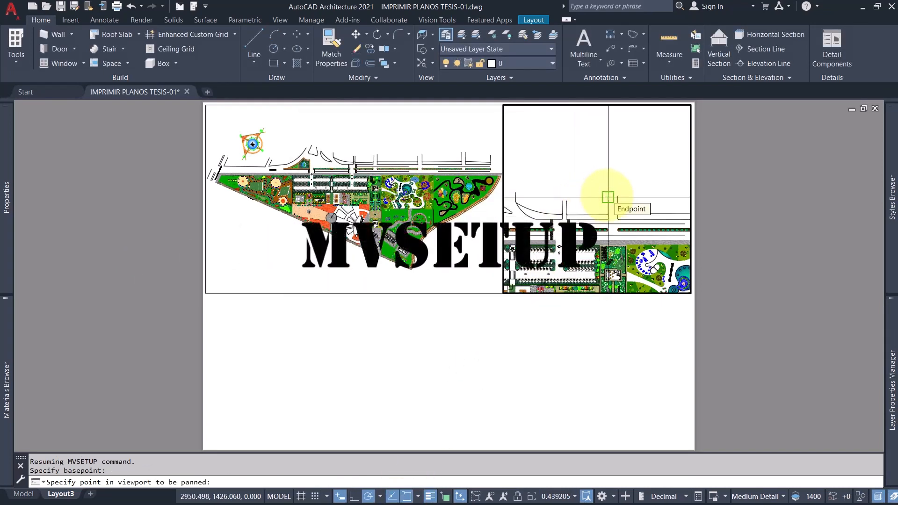
left_click(371, 152)
left_click(373, 150)
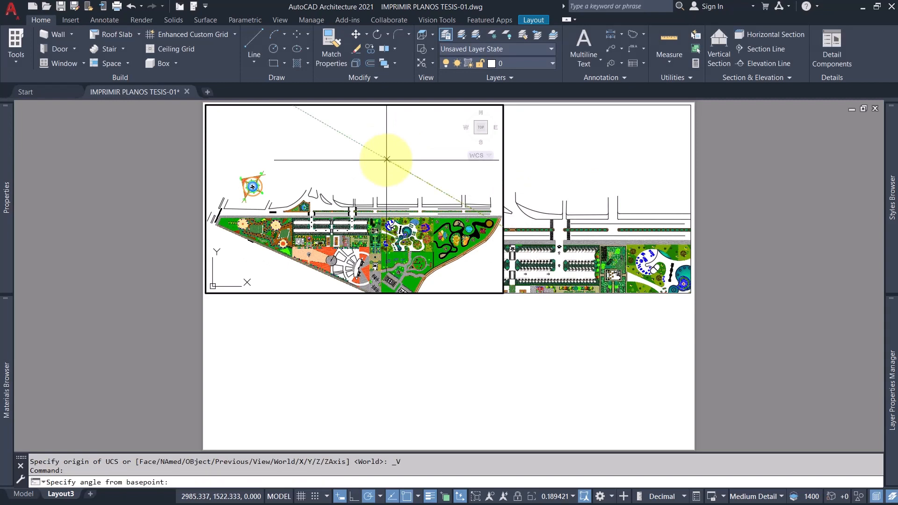
left_click(371, 194)
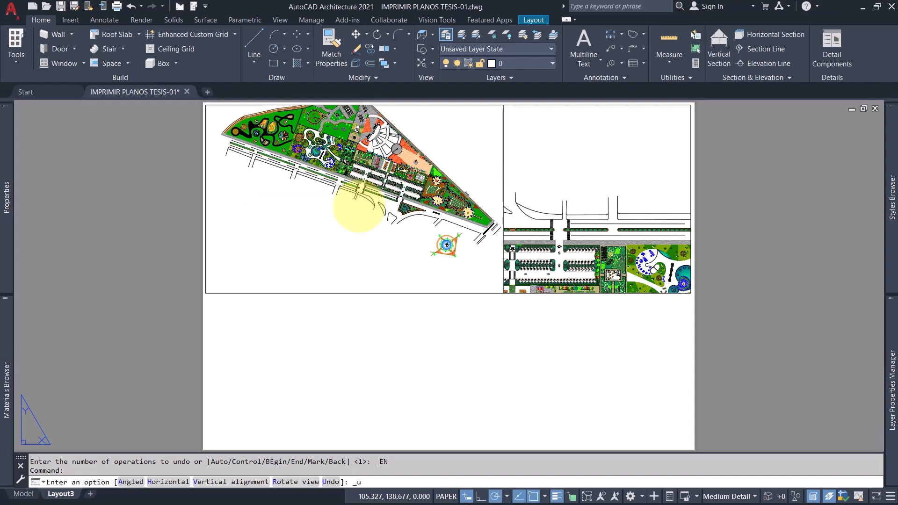
key("ctrl+z")
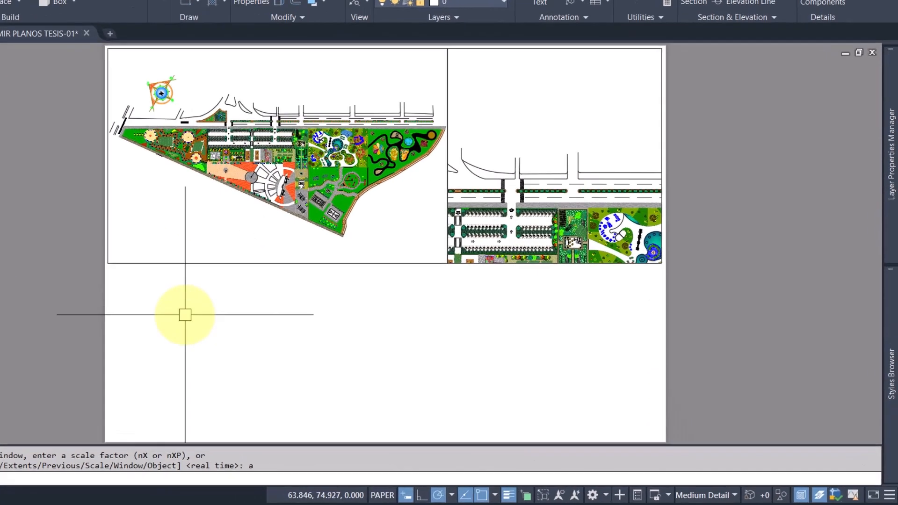
Align the detail viewport horizontally with the overview viewport in MVSETUP, using the same street corner endpoint in both views.
type("mvs")
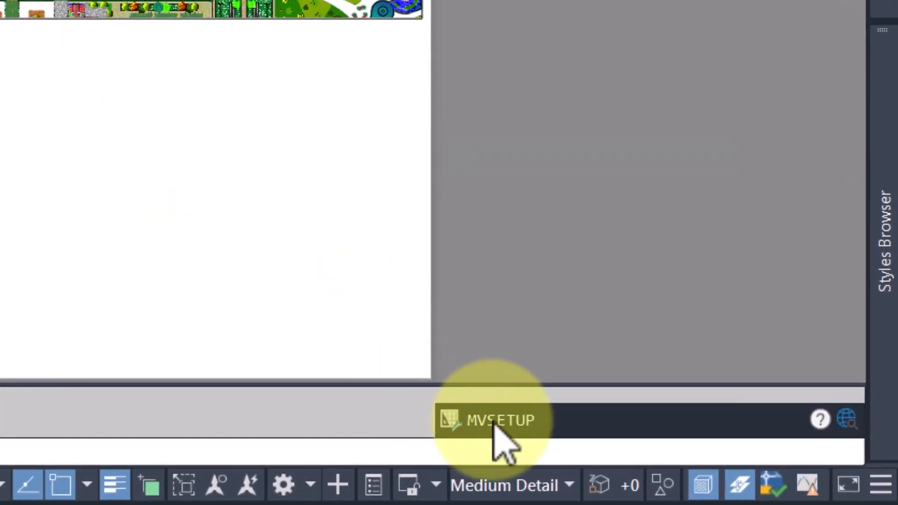
left_click(497, 421)
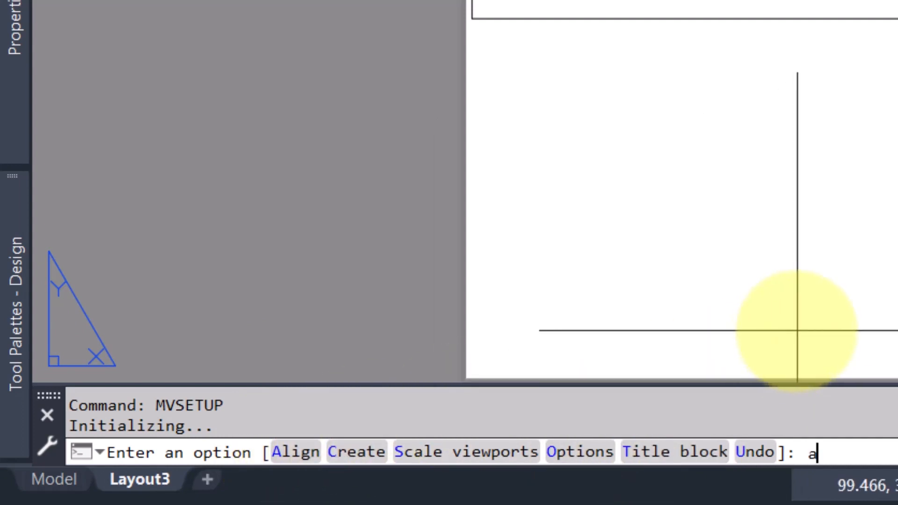
key("Return")
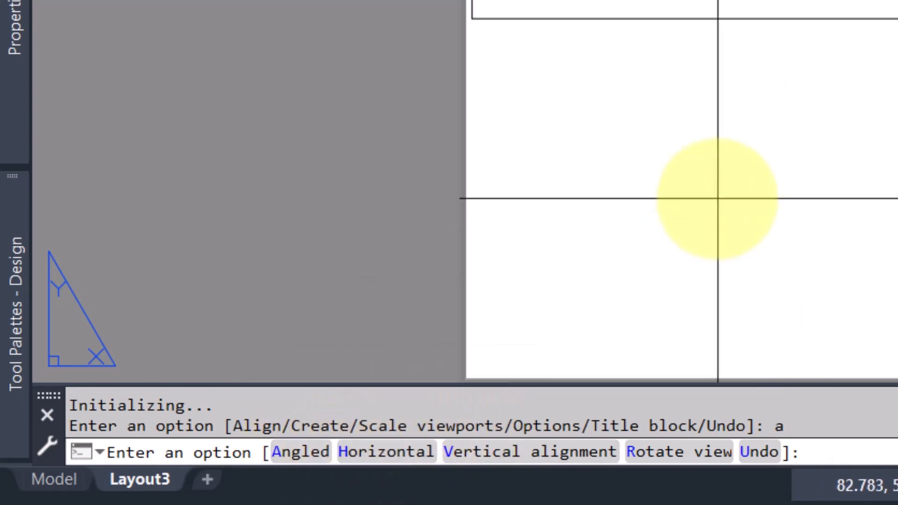
key("Return")
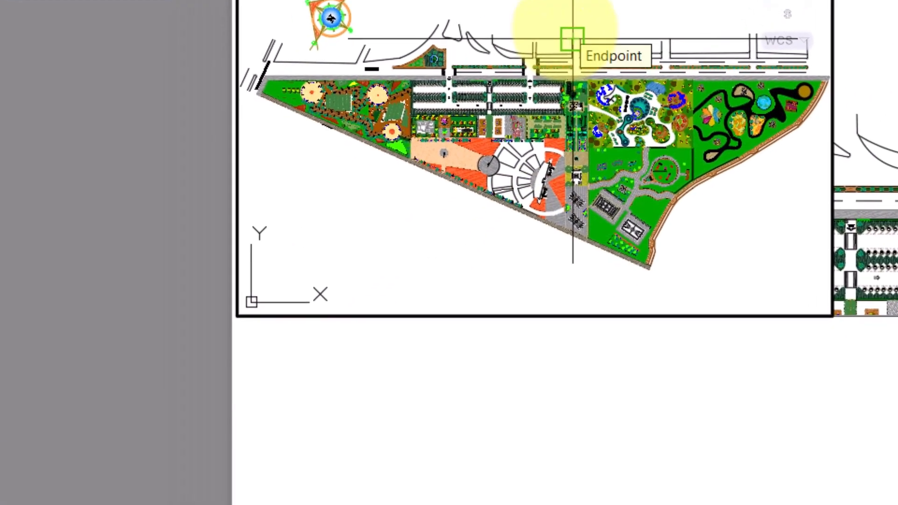
left_click(509, 125)
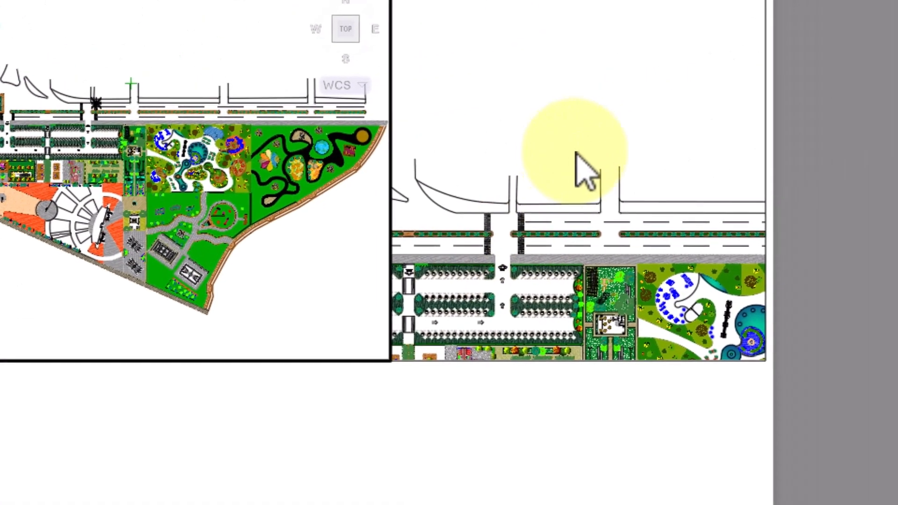
left_click(599, 167)
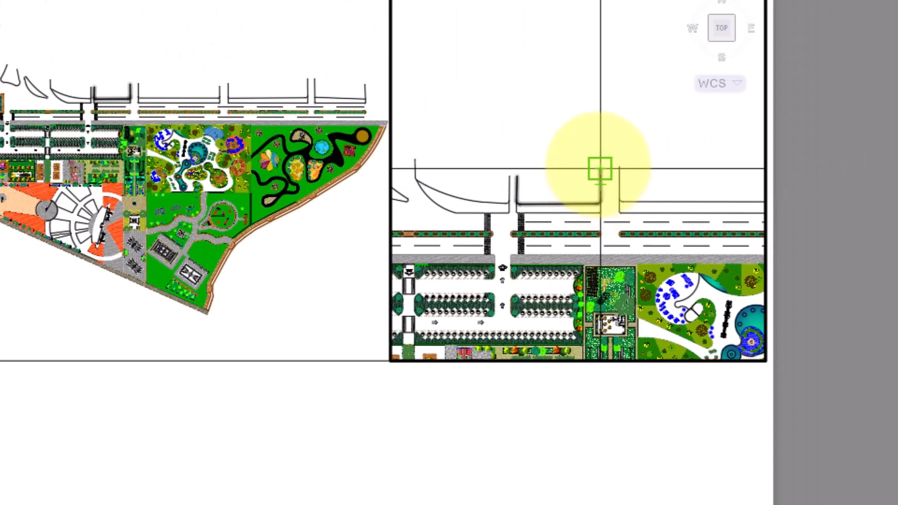
left_click(600, 168)
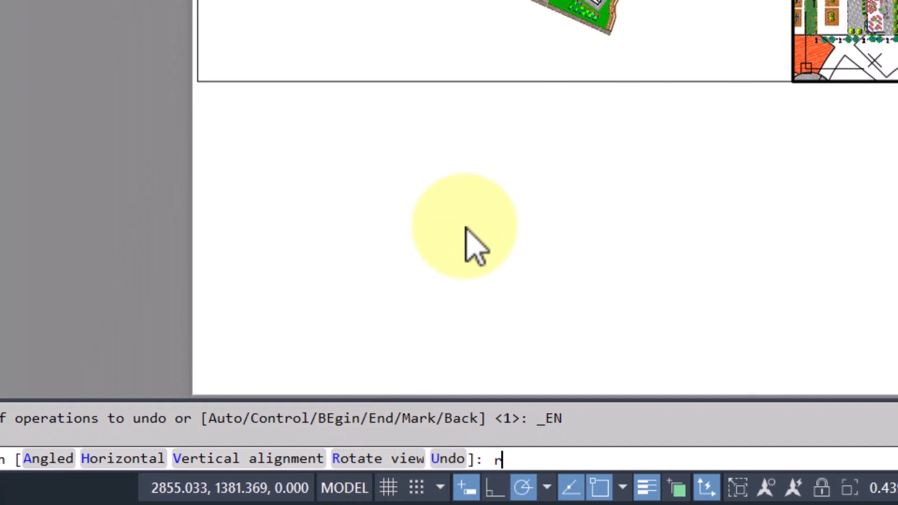
Rotate the detail viewport's view by 45 degrees about the street corner endpoint.
key("Return")
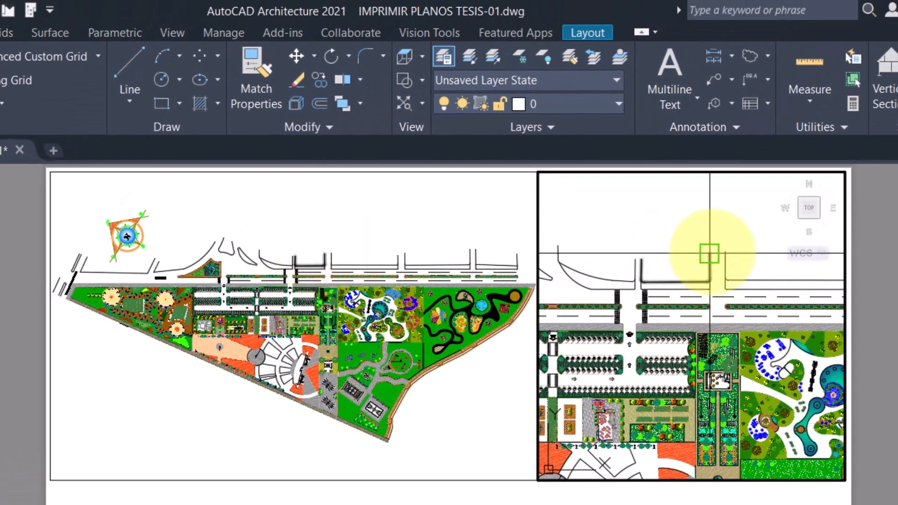
left_click(709, 253)
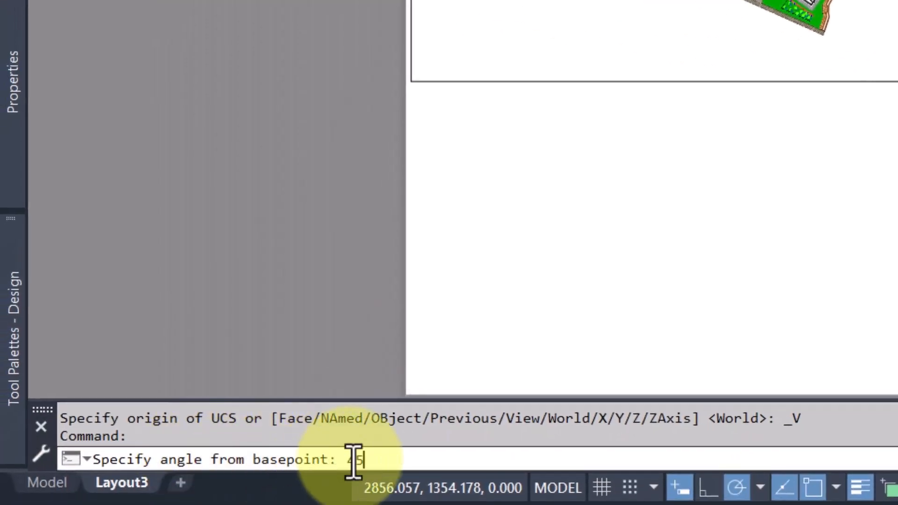
type("45")
key("Return")
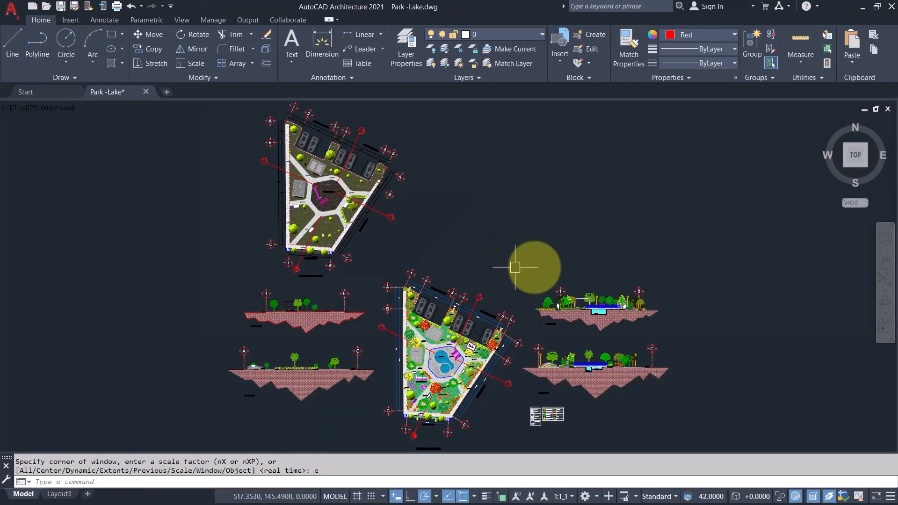
Erase the parked car beside the planting island near axis 6 and restore it with OOPS.
scroll(520, 397, "up", 6)
scroll(369, 178, "up", 4)
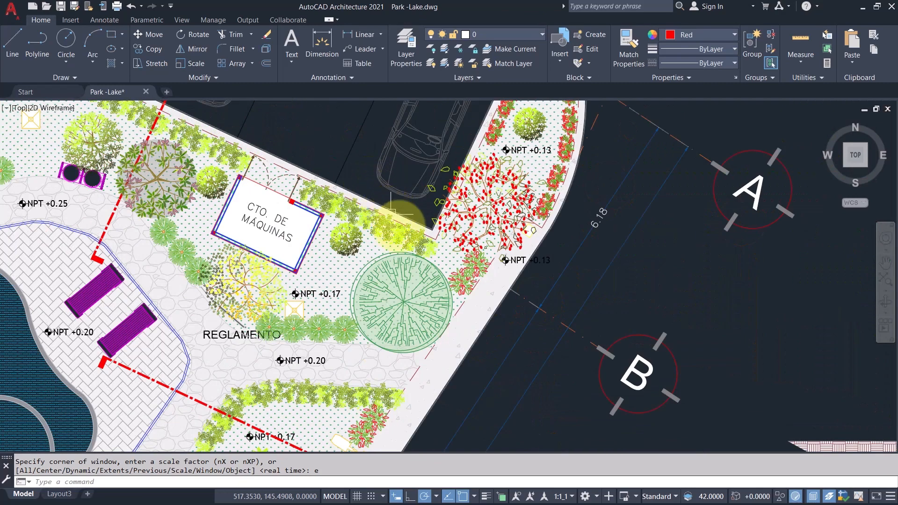
middle_click_drag(407, 214, 510, 392)
left_click(495, 308)
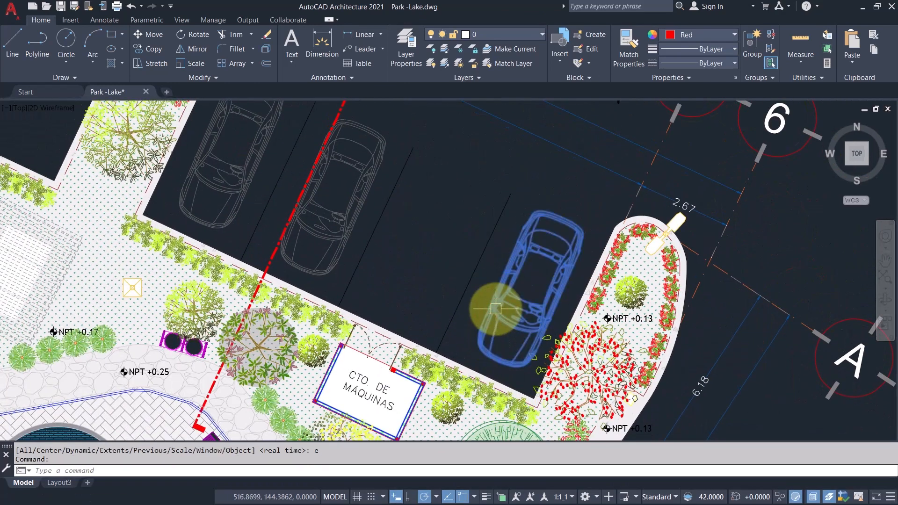
type("e")
key("Return")
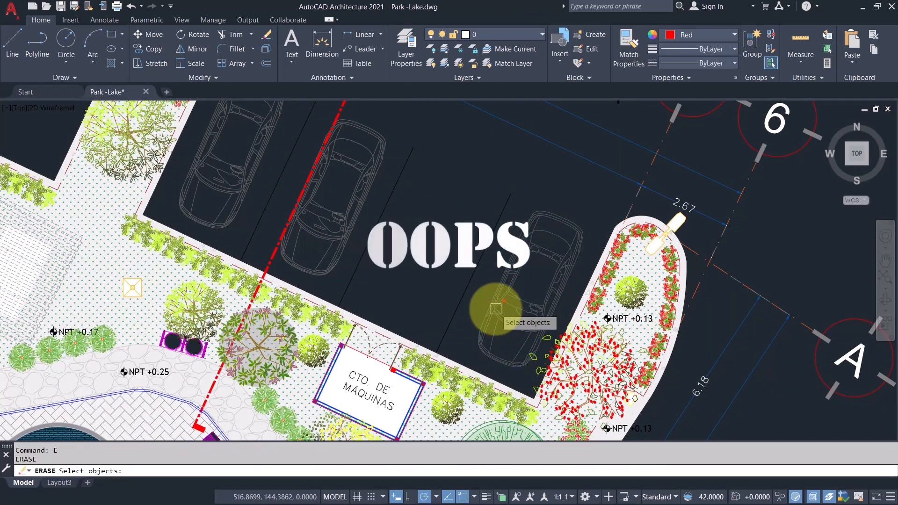
key("Return")
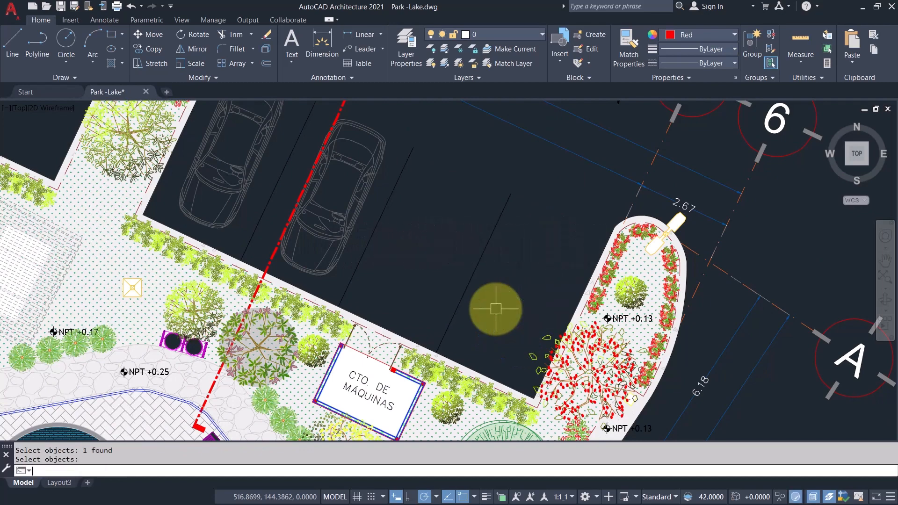
type("oo")
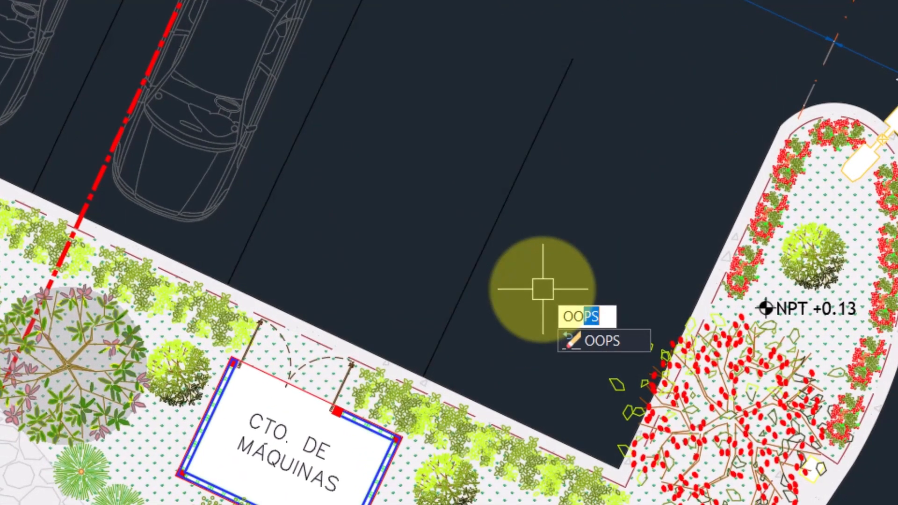
left_click(608, 341)
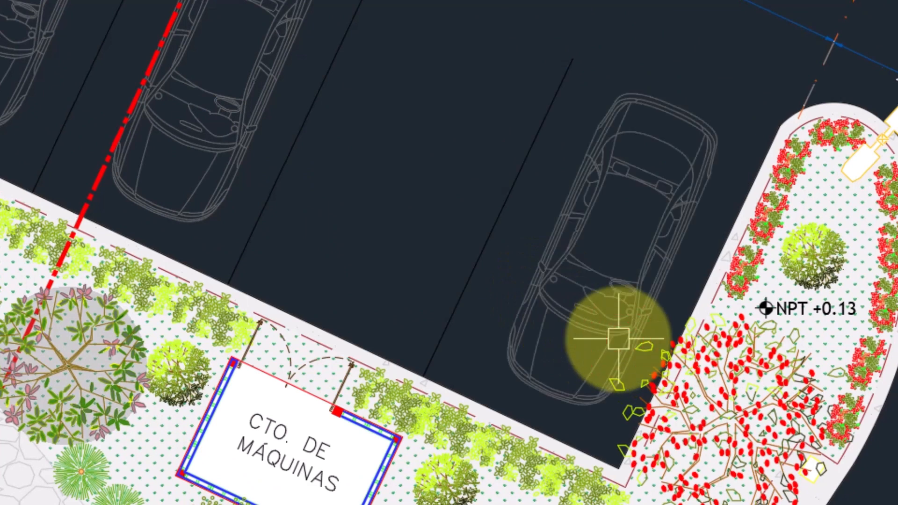
Erase the parked car next to the red section line.
left_click(229, 105)
type("e")
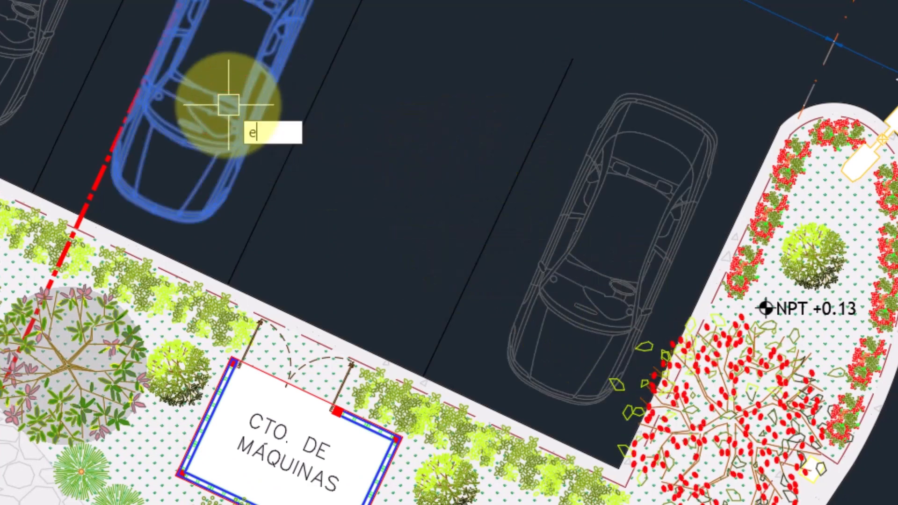
key("Return")
key("Return")
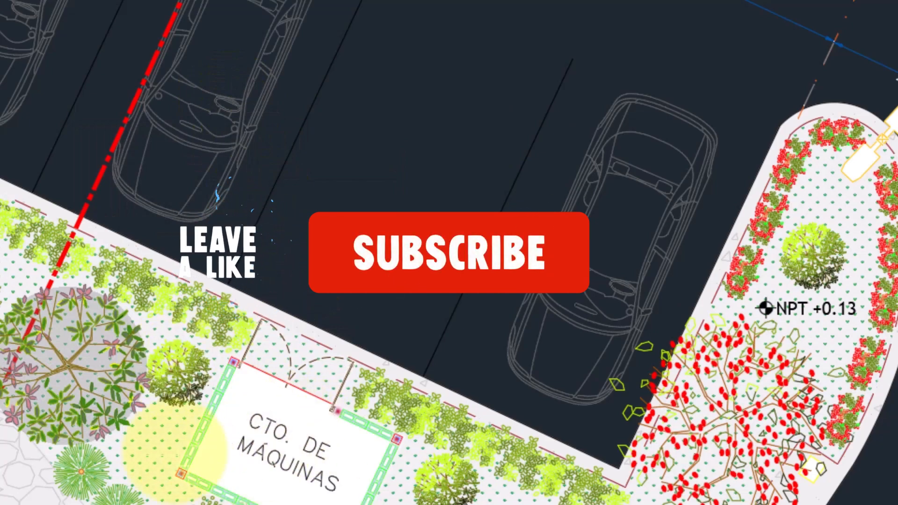
Erase the dotted ground hatch of the planting areas and bring it back with OOPS.
left_click(169, 439)
type("e")
key("Return")
key("Return")
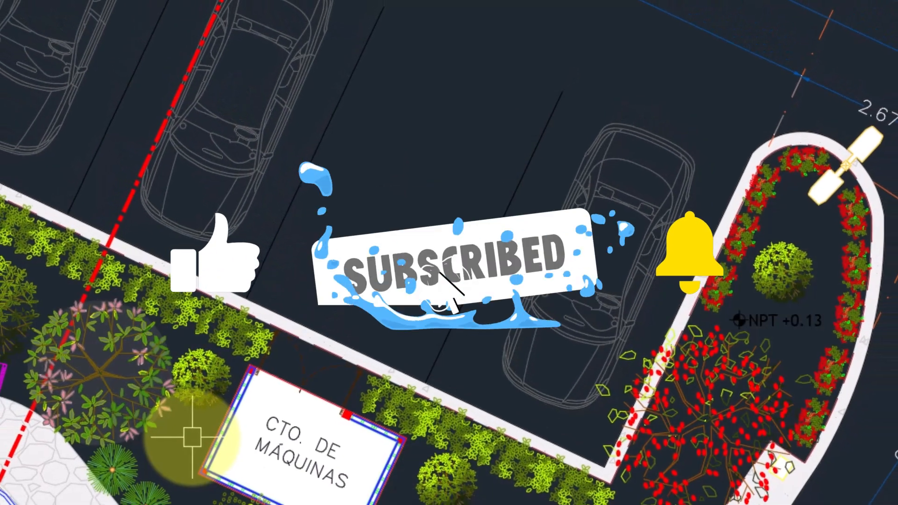
scroll(440, 201, "down", 9)
scroll(433, 197, "up", 3)
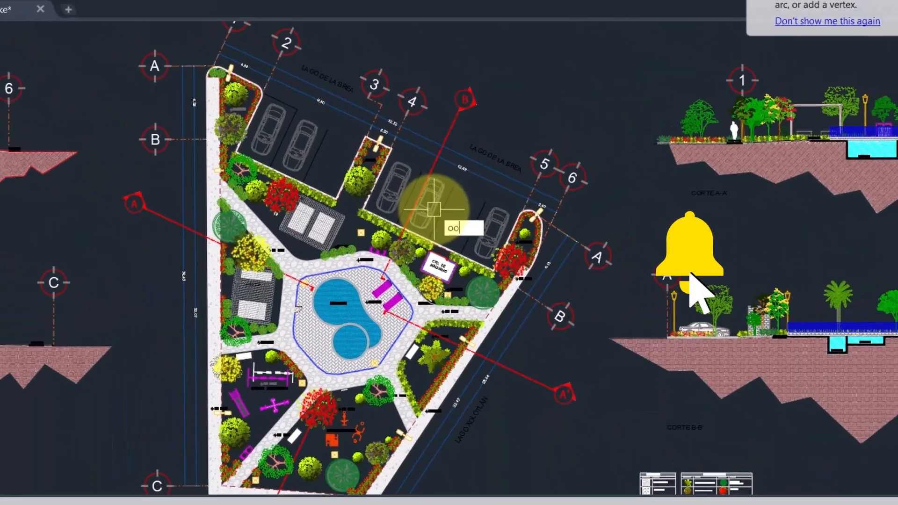
type("oops")
key("Return")
type("z")
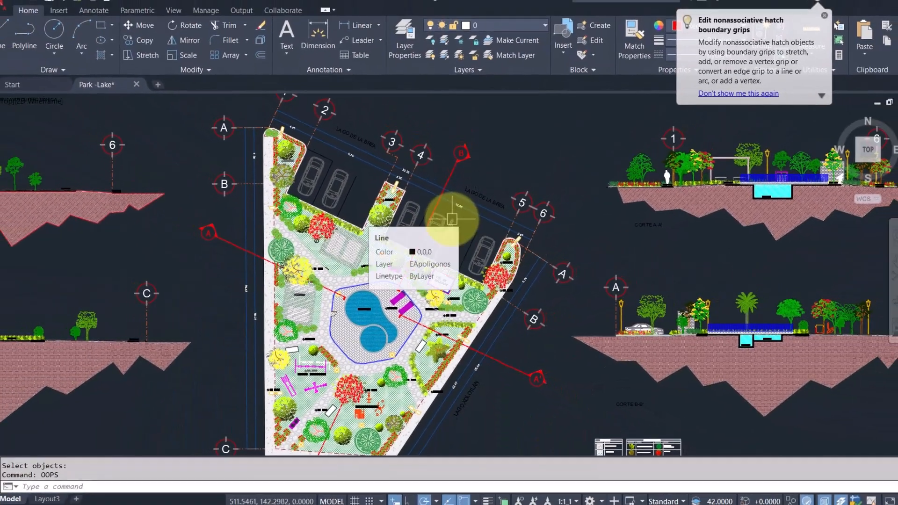